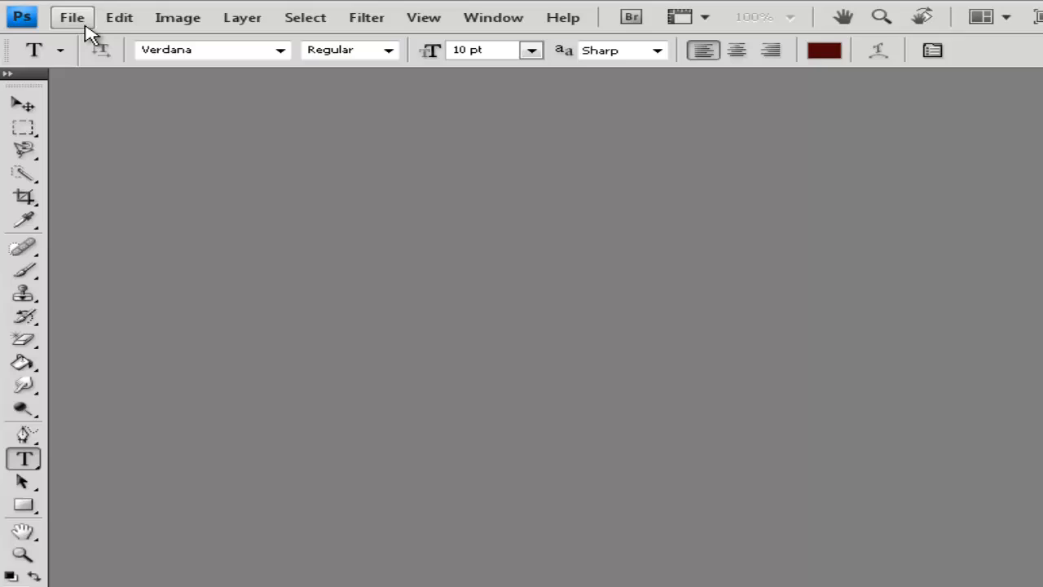
Create a new document named Logo, 600 pixels wide and 200 pixels high.
{"action": "left_click", "coordinate": [86, 25]}
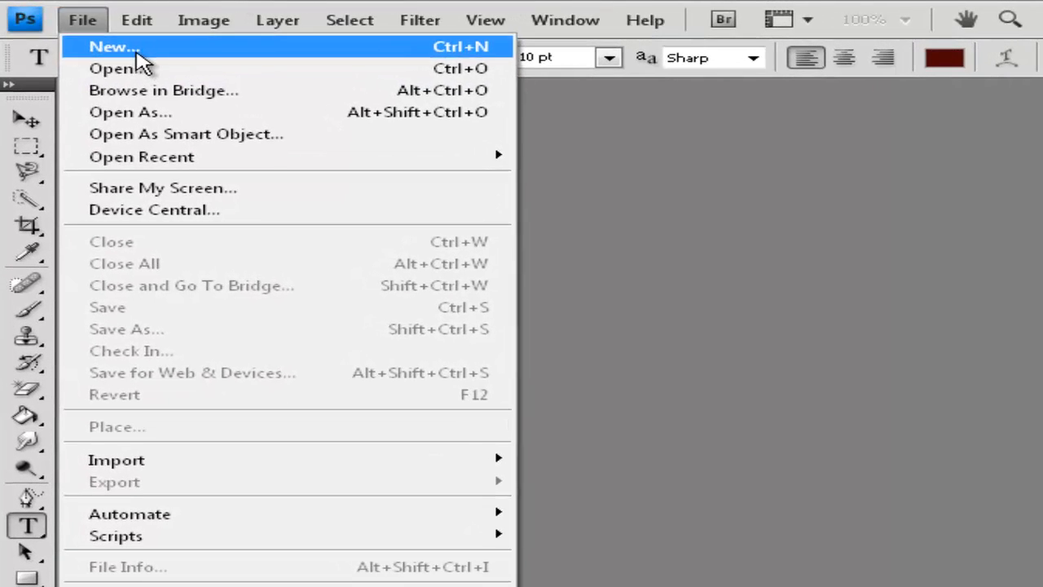
{"action": "left_click", "coordinate": [133, 50]}
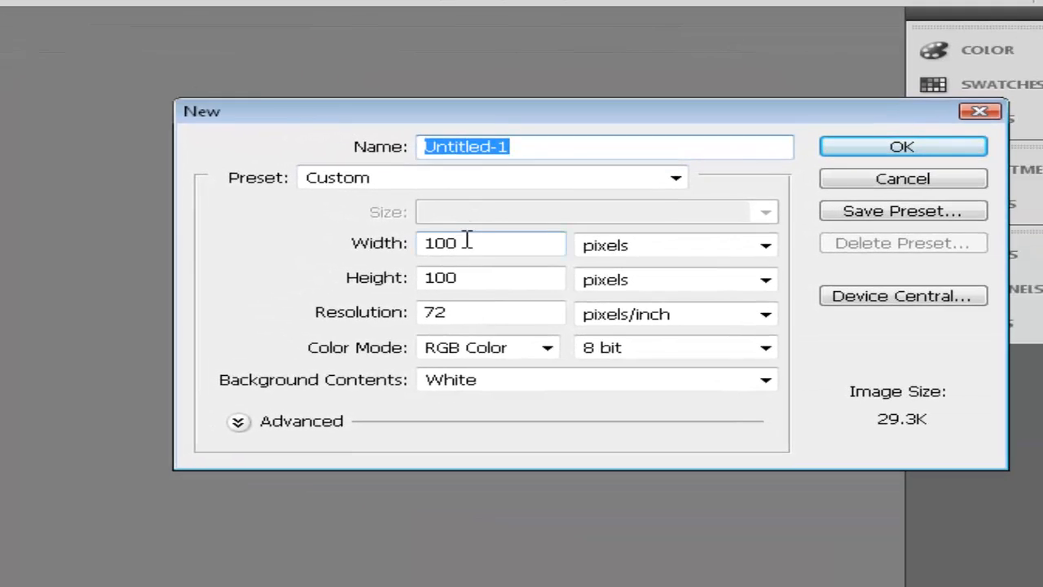
{"action": "left_click_drag", "start_coordinate": [424, 273], "coordinate": [314, 270]}
{"action": "type", "text": "200"}
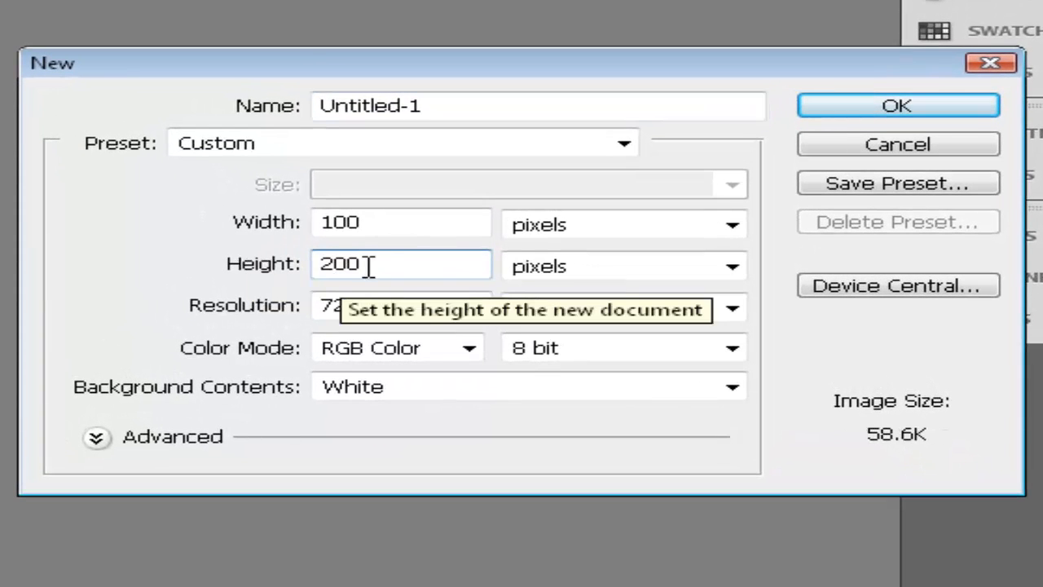
{"action": "left_click_drag", "start_coordinate": [366, 217], "coordinate": [236, 215]}
{"action": "type", "text": "600"}
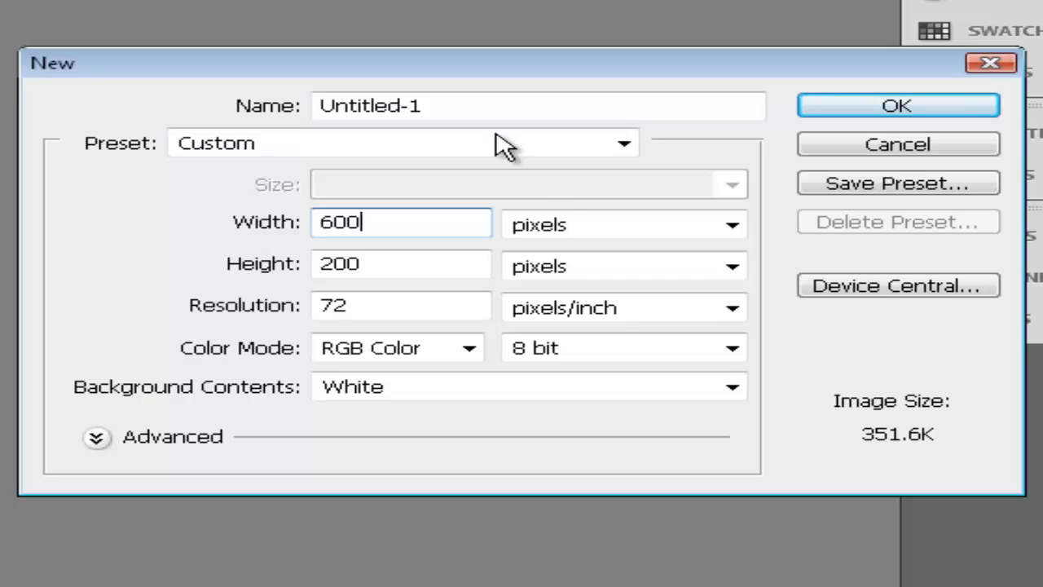
{"action": "left_click", "coordinate": [473, 103]}
{"action": "left_click_drag", "start_coordinate": [473, 103], "coordinate": [133, 103]}
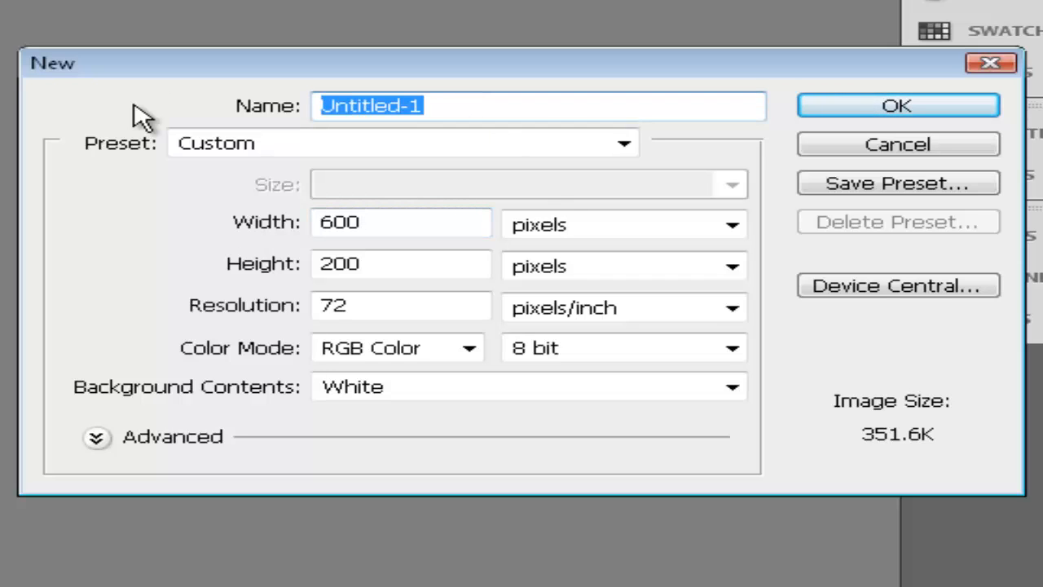
{"action": "type", "text": "Logo"}
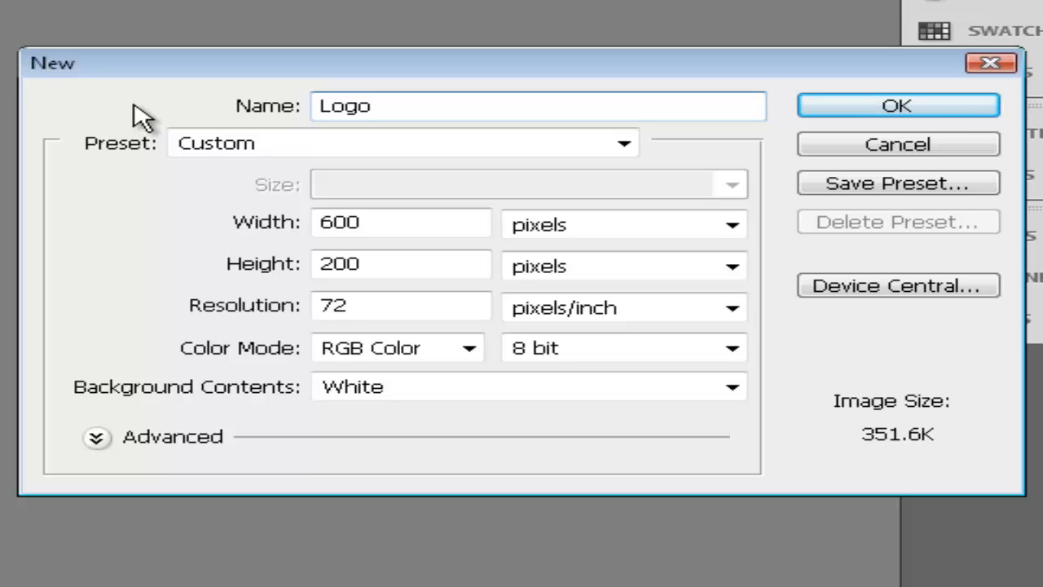
{"action": "key", "text": "Return"}
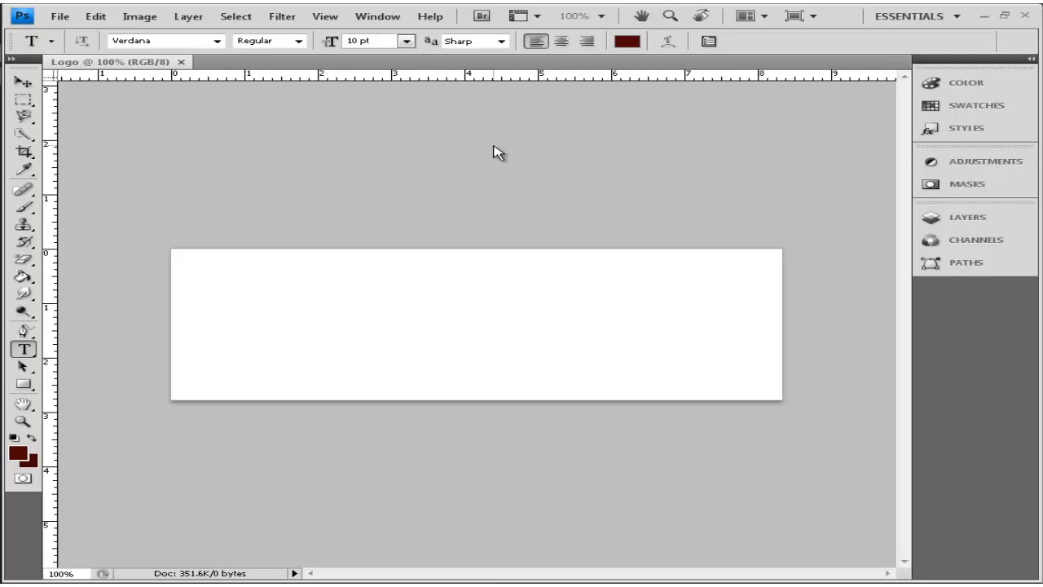
Activate the Move tool and toggle the rulers off and back on.
{"action": "left_click", "coordinate": [23, 82]}
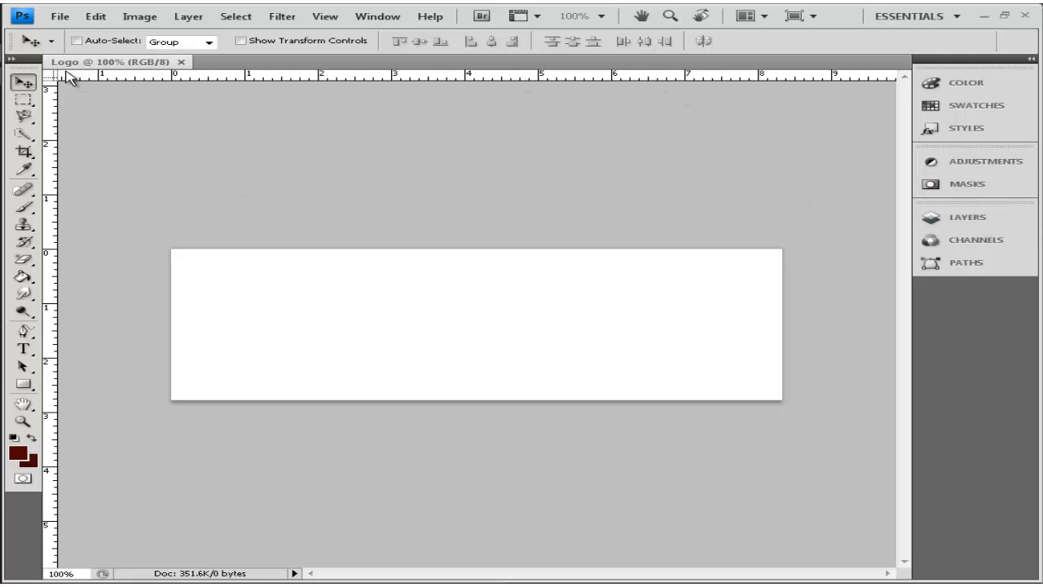
{"action": "key", "text": "ctrl+r"}
{"action": "key", "text": "ctrl+r"}
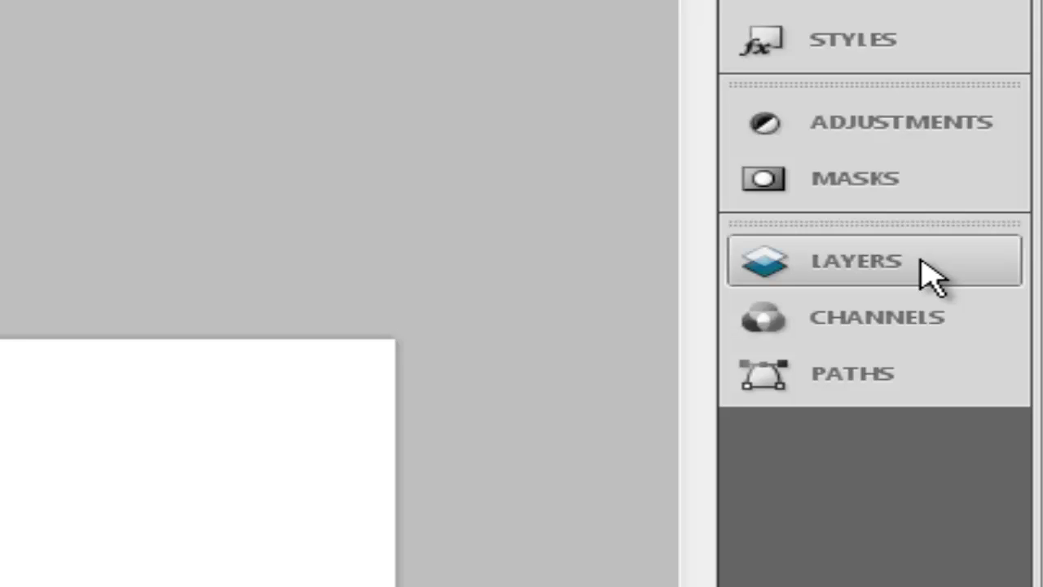
Create a new layer named Icon above the Background layer.
{"action": "left_click", "coordinate": [929, 274]}
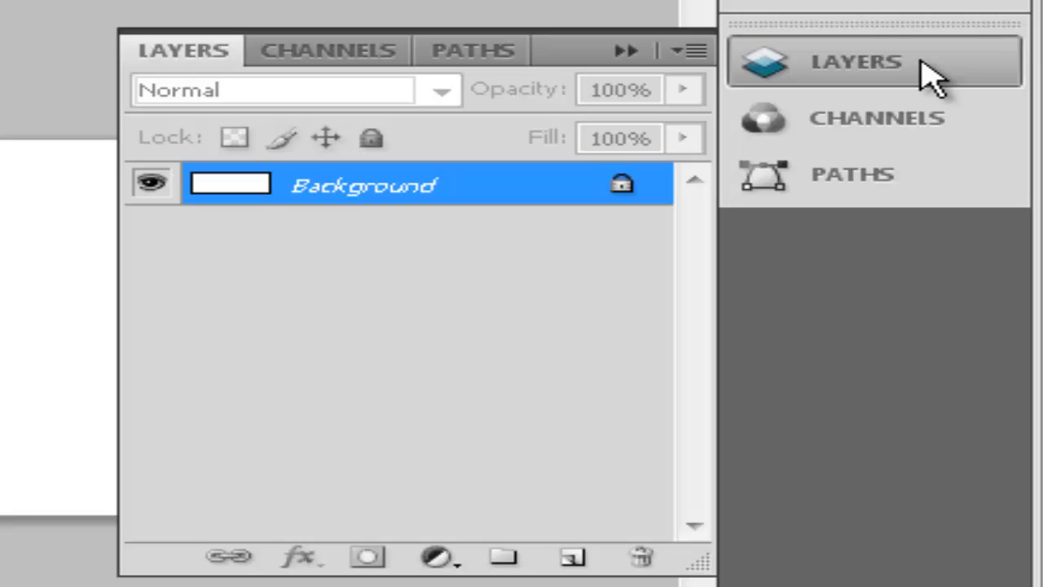
{"action": "key", "text": "ctrl+shift+n"}
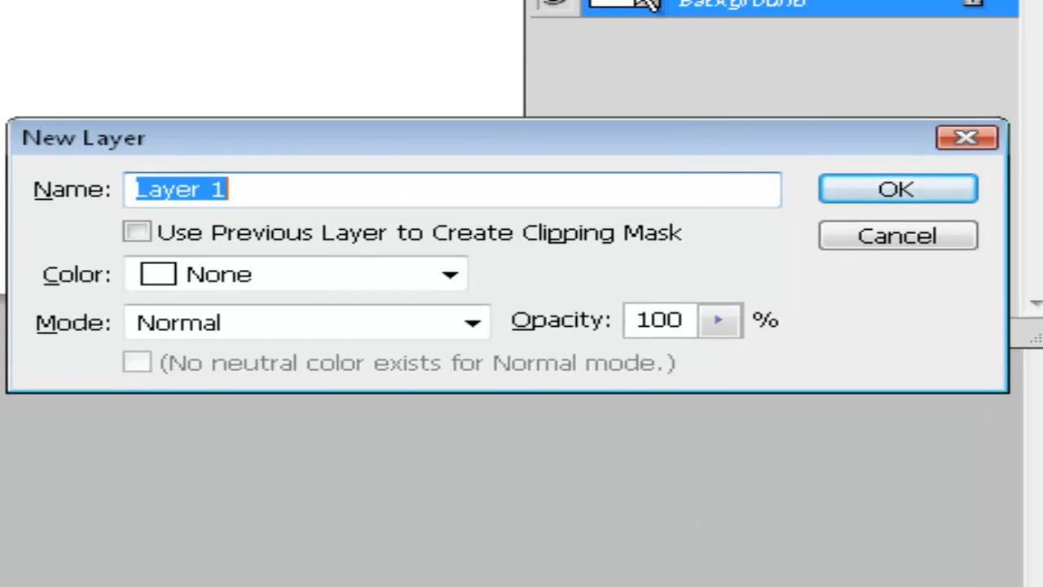
{"action": "type", "text": "Icon"}
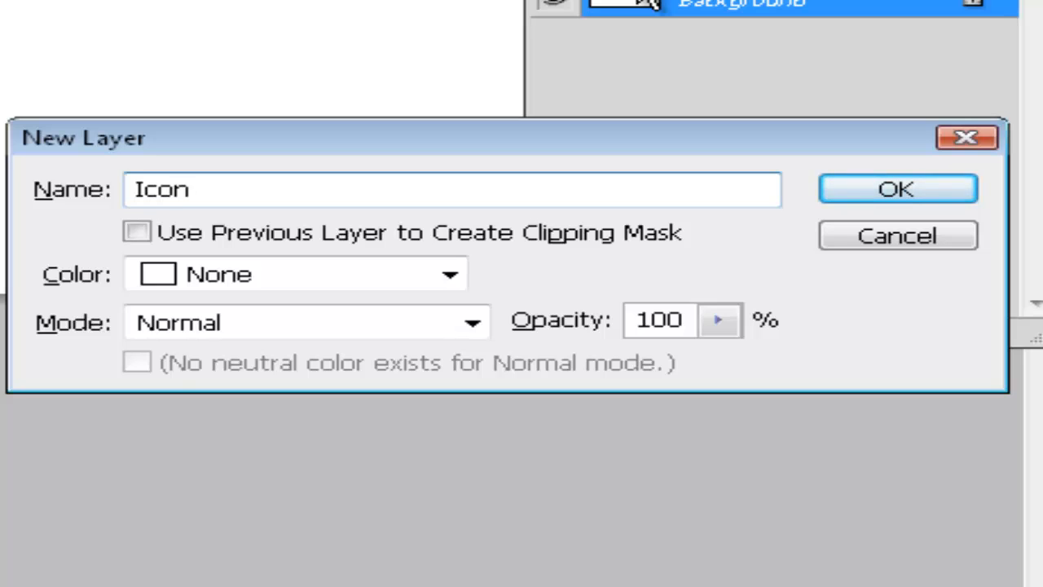
{"action": "key", "text": "Return"}
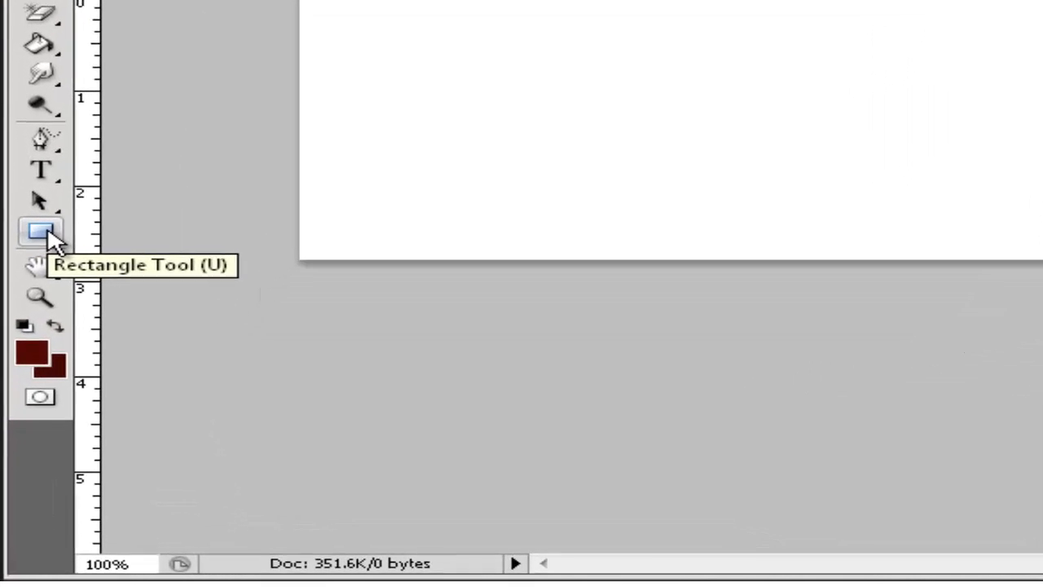
Draw a dark red rounded rectangle about 3.1 by 1.8 inches on the Icon layer, near the canvas's left edge.
{"action": "left_click", "coordinate": [24, 385]}
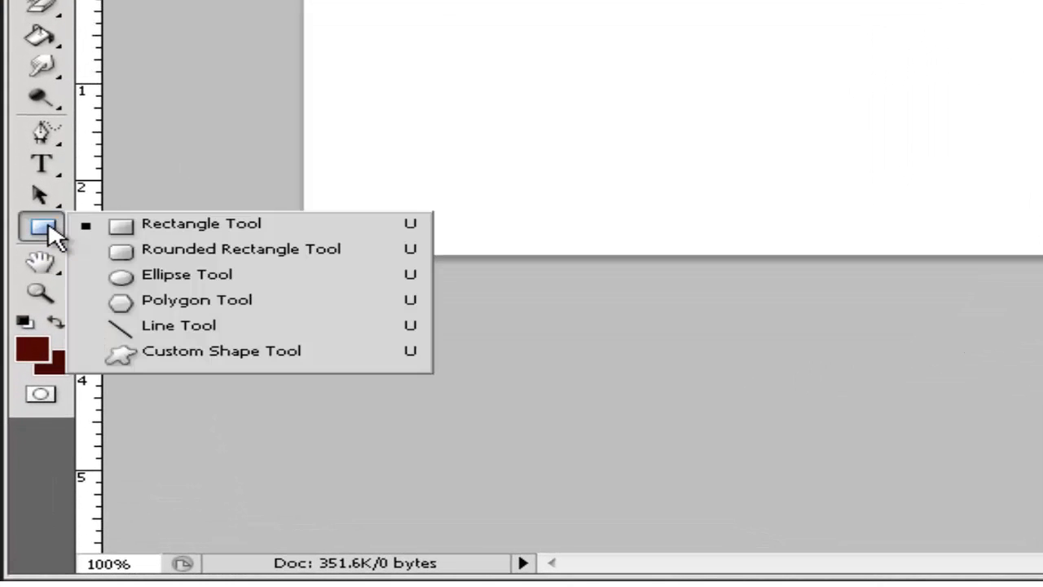
{"action": "left_click", "coordinate": [179, 252]}
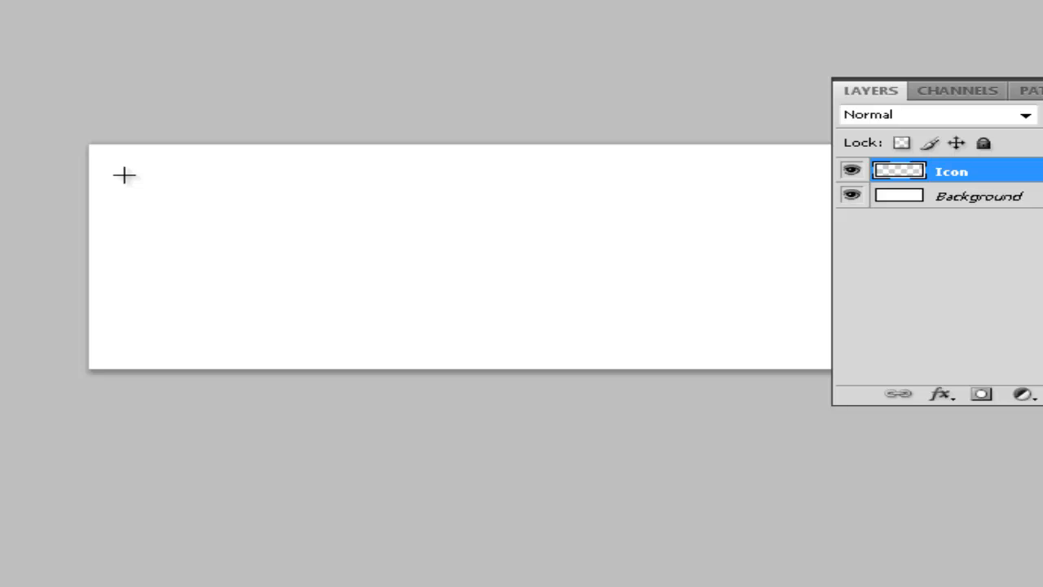
{"action": "left_click_drag", "start_coordinate": [124, 174], "coordinate": [459, 322]}
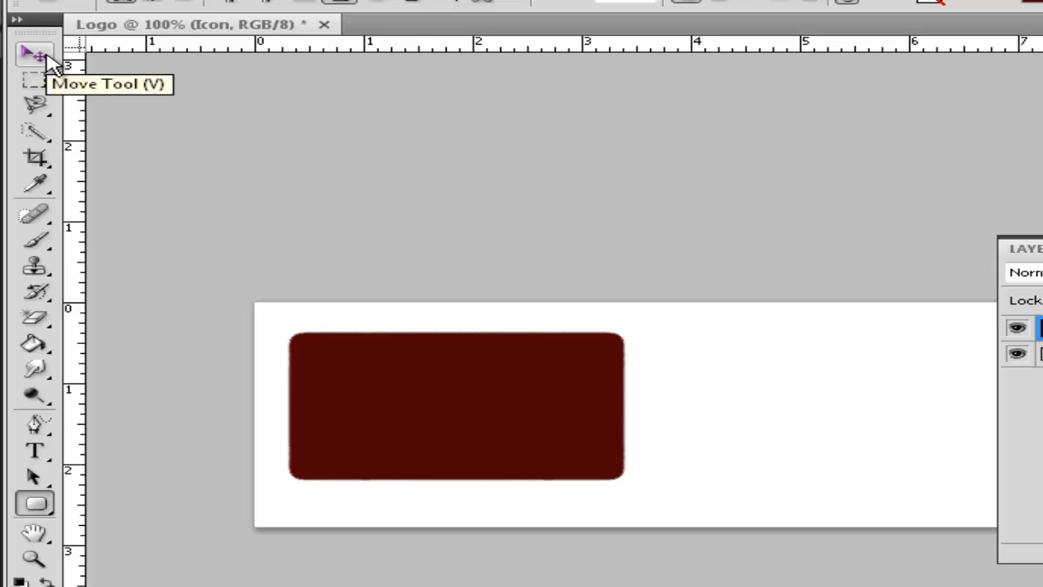
Show the transform controls on the rounded rectangle and switch its transform to Warp mode.
{"action": "left_click", "coordinate": [47, 59]}
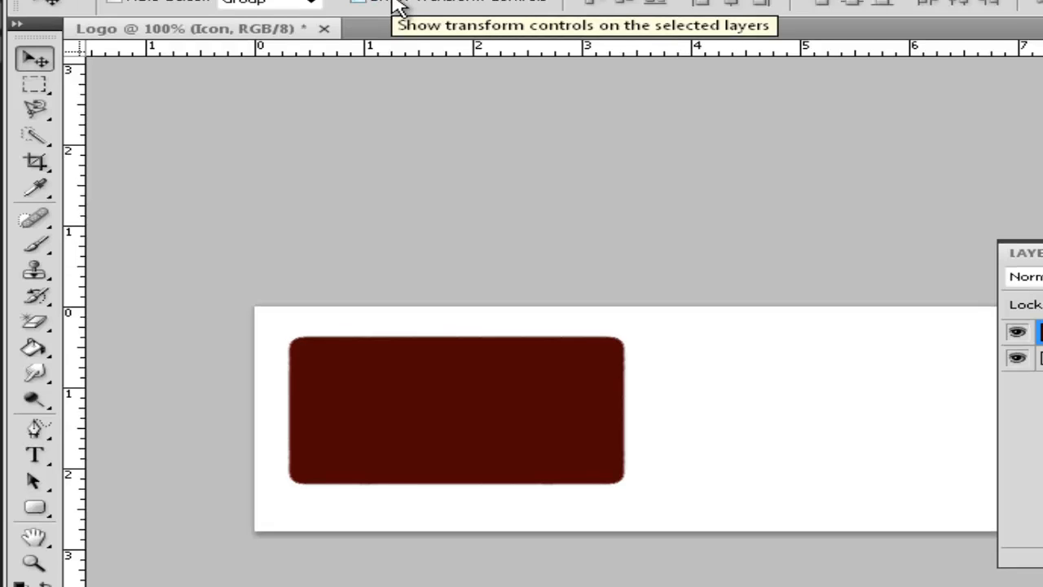
{"action": "left_click", "coordinate": [396, 59]}
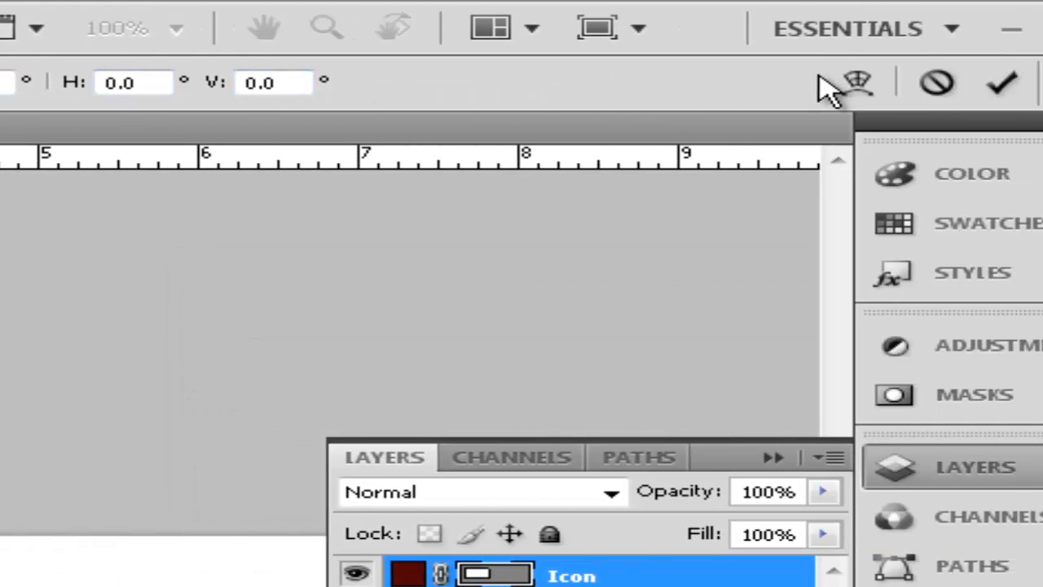
{"action": "left_click", "coordinate": [857, 83]}
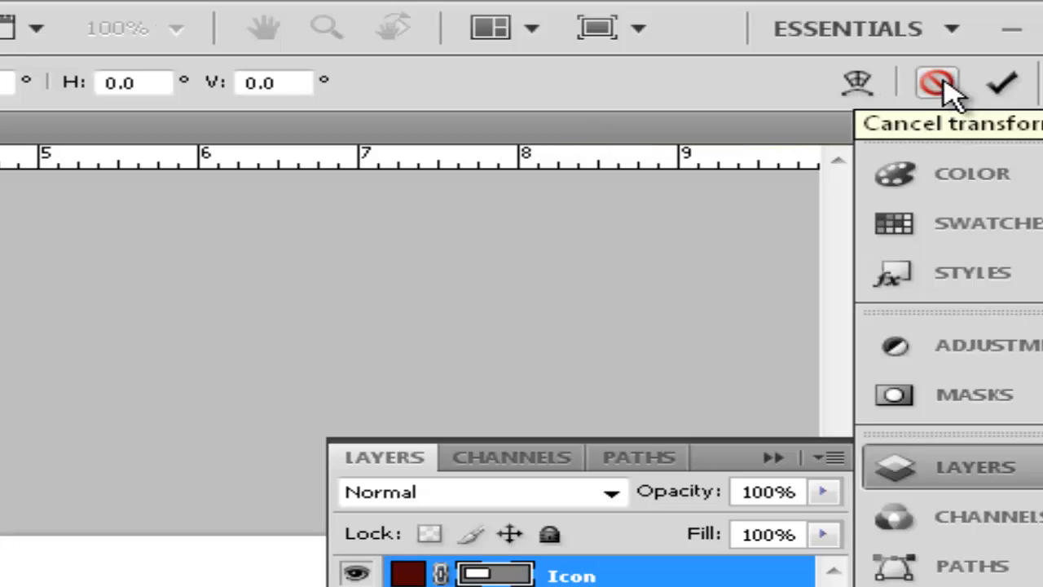
{"action": "left_click", "coordinate": [857, 83]}
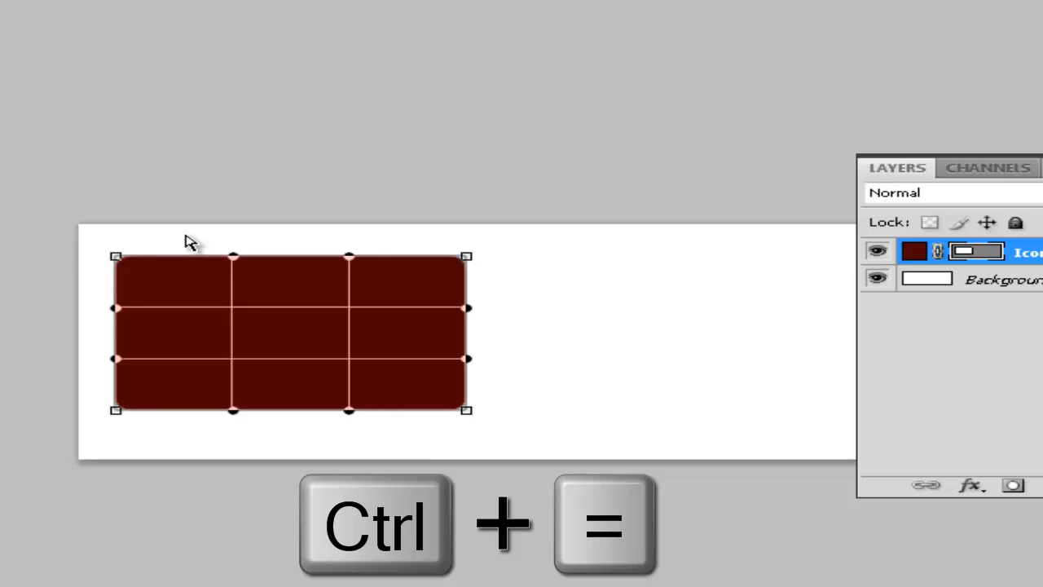
Warp the rectangle into a cloud shape by pulling both upper corners inward and down, and apply the transformation.
{"action": "key", "text": "ctrl+equal"}
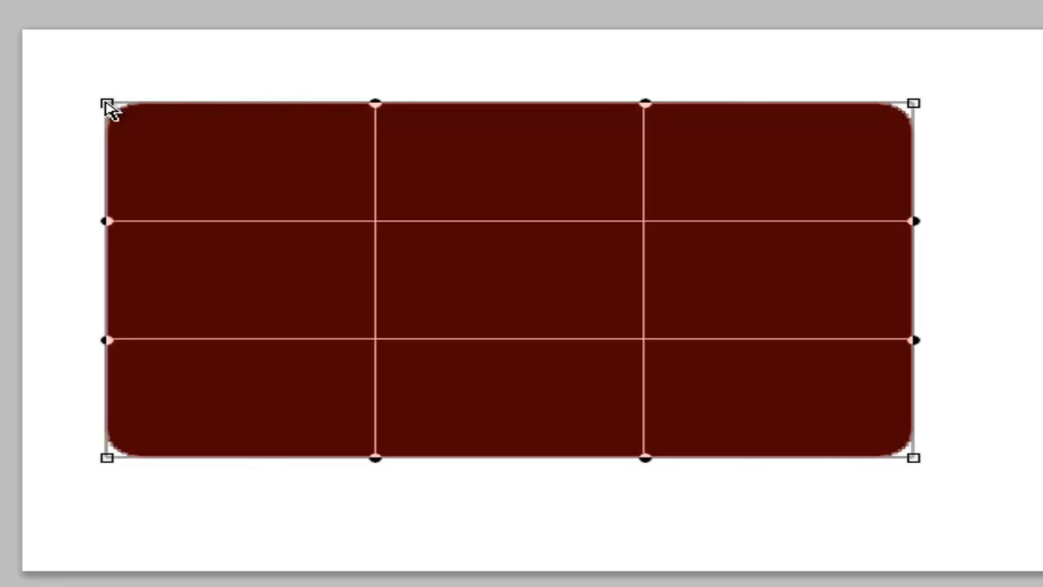
{"action": "left_click_drag", "start_coordinate": [107, 104], "coordinate": [322, 211]}
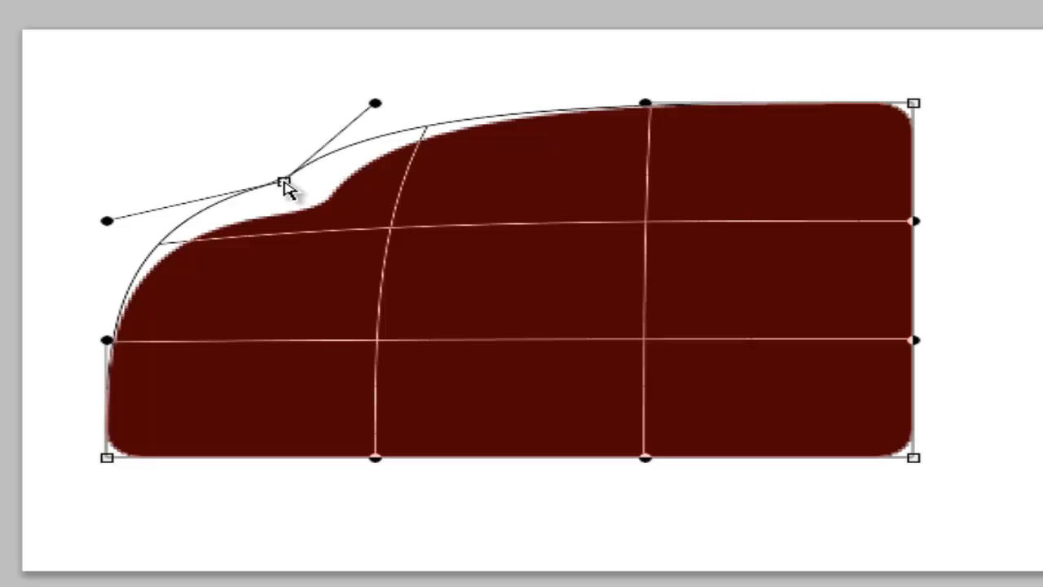
{"action": "left_click_drag", "start_coordinate": [304, 198], "coordinate": [332, 255]}
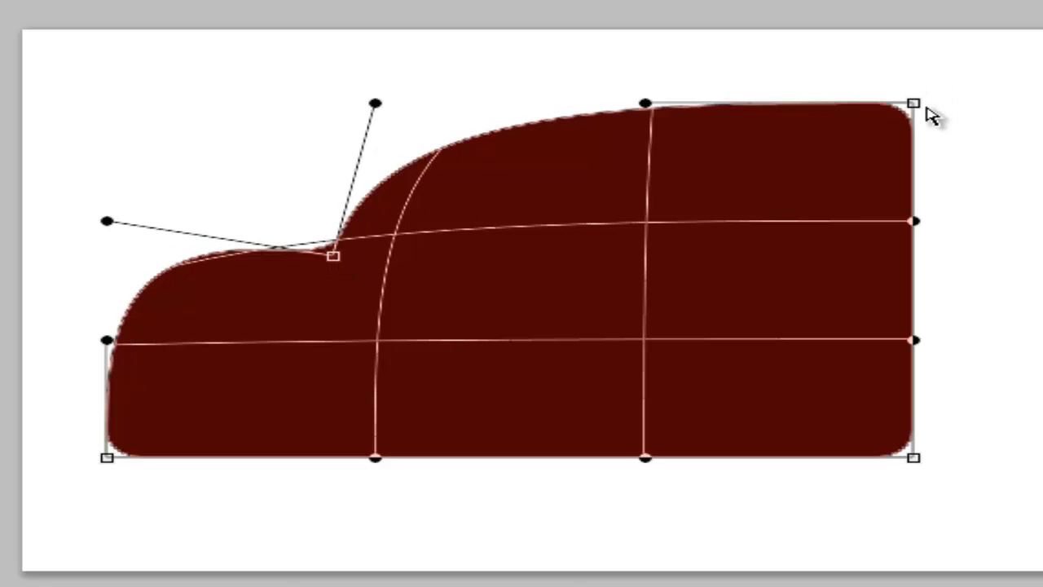
{"action": "left_click_drag", "start_coordinate": [912, 105], "coordinate": [700, 289]}
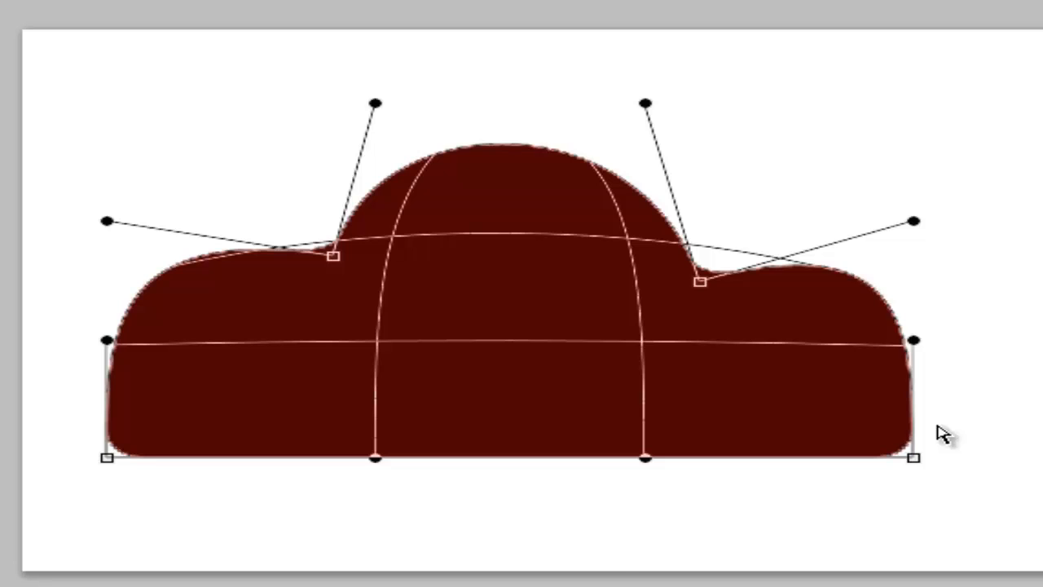
{"action": "key", "text": "Return"}
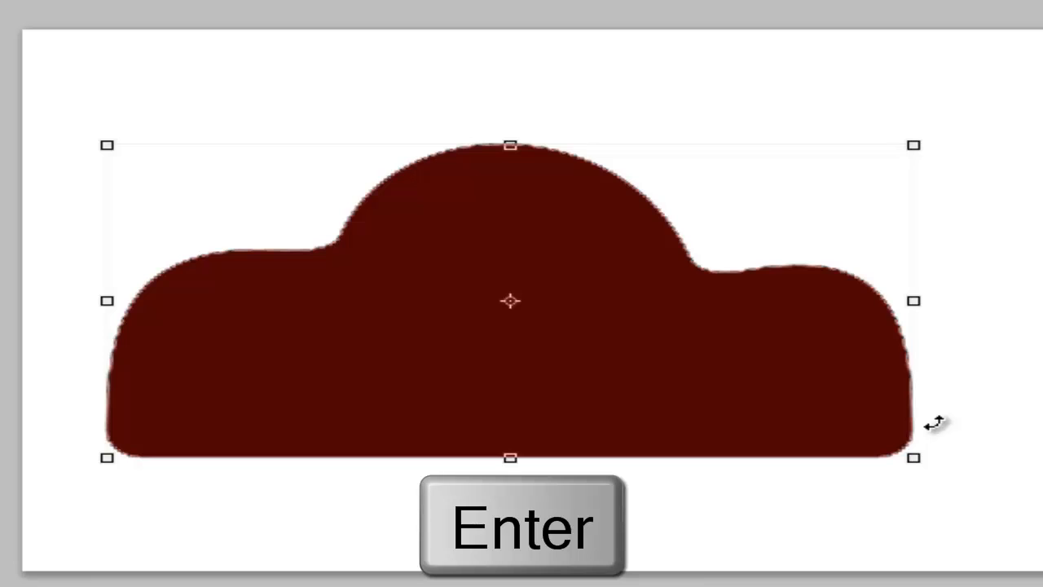
{"action": "key", "text": "ctrl+minus"}
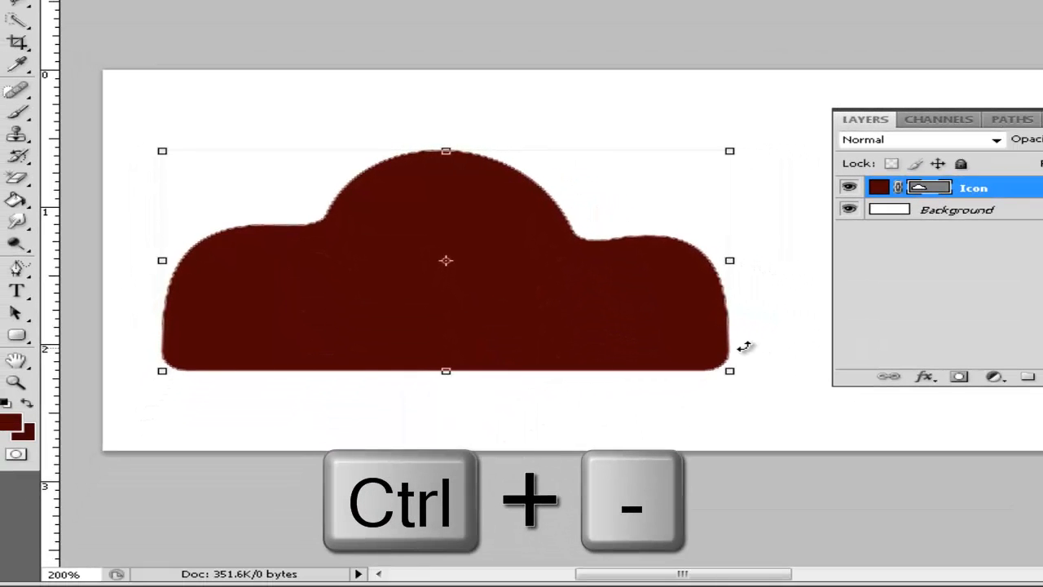
{"action": "key", "text": "ctrl+minus"}
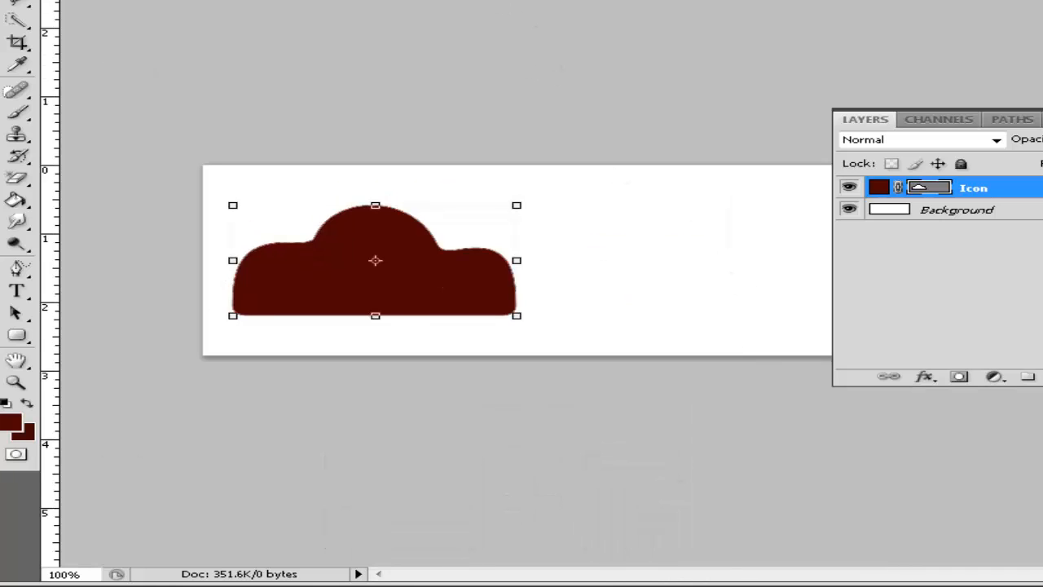
{"action": "key", "text": "Return"}
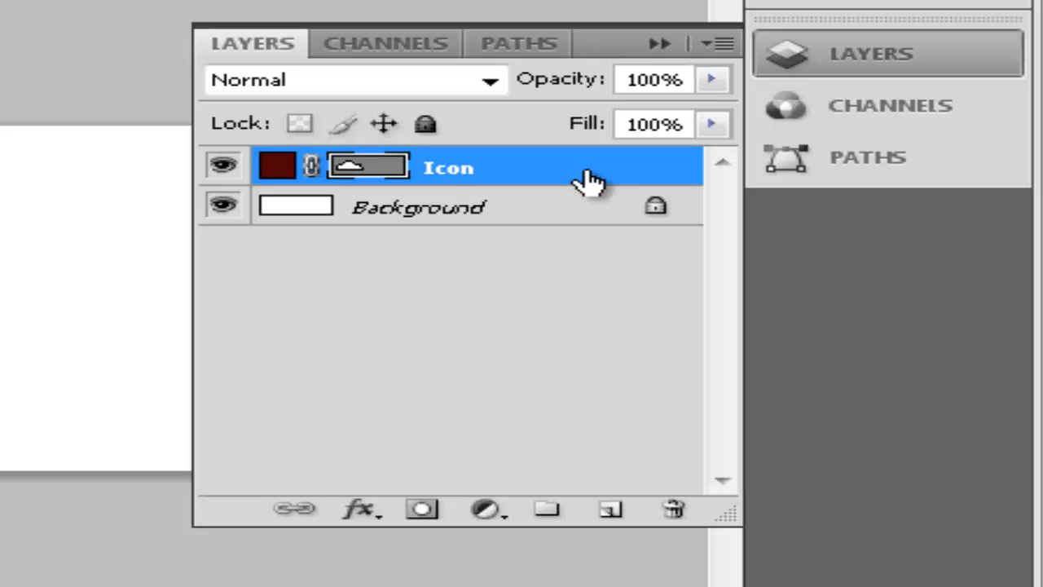
Add a Gradient Overlay effect to the Icon layer and open its gradient for editing.
{"action": "double_click", "coordinate": [591, 181]}
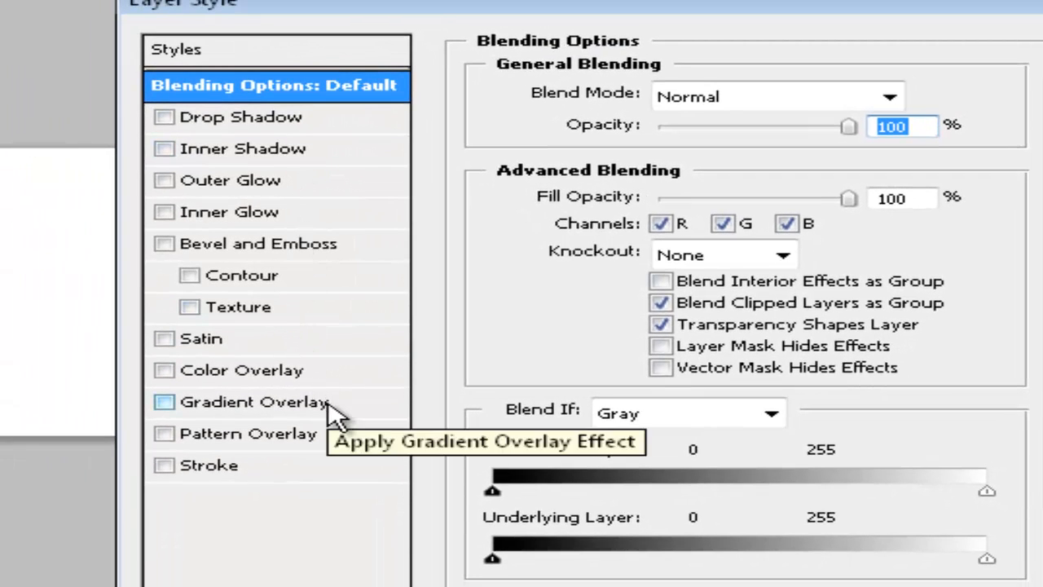
{"action": "left_click", "coordinate": [335, 415]}
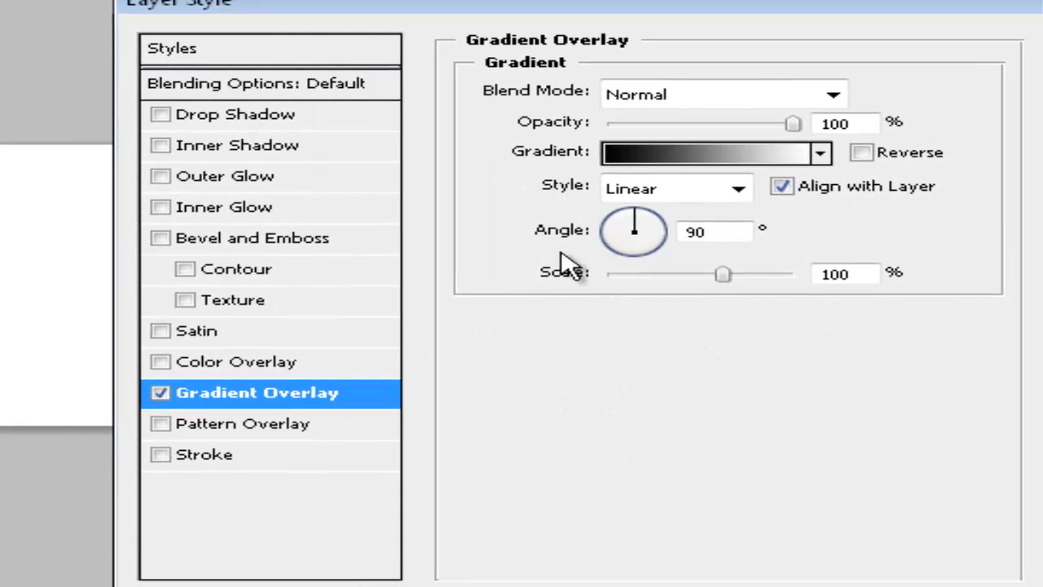
{"action": "left_click", "coordinate": [651, 154]}
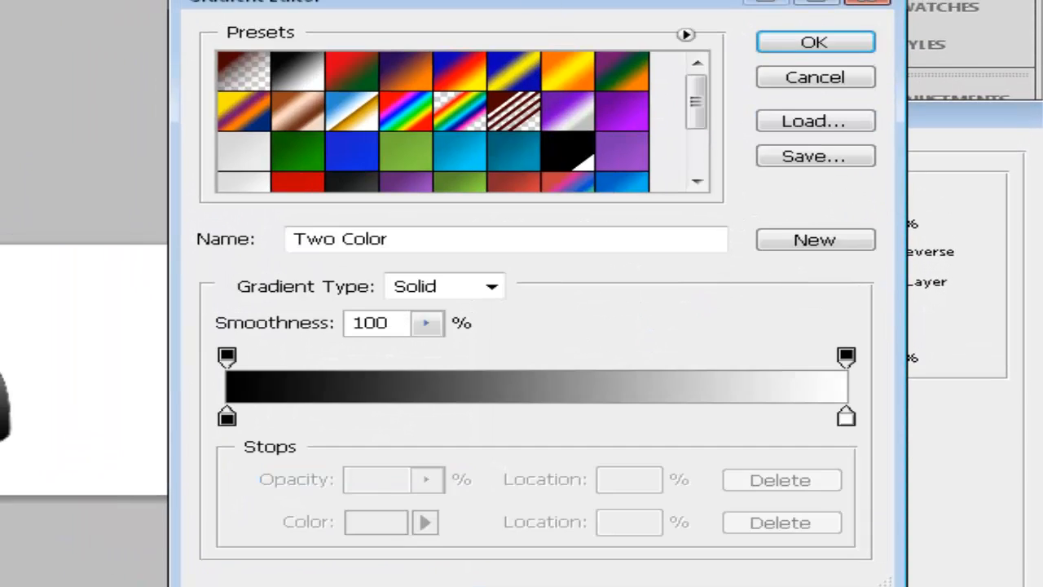
Reposition the Gradient Editor to uncover the cloud shape and look through the available gradient presets.
{"action": "left_click_drag", "start_coordinate": [505, 8], "coordinate": [86, 52]}
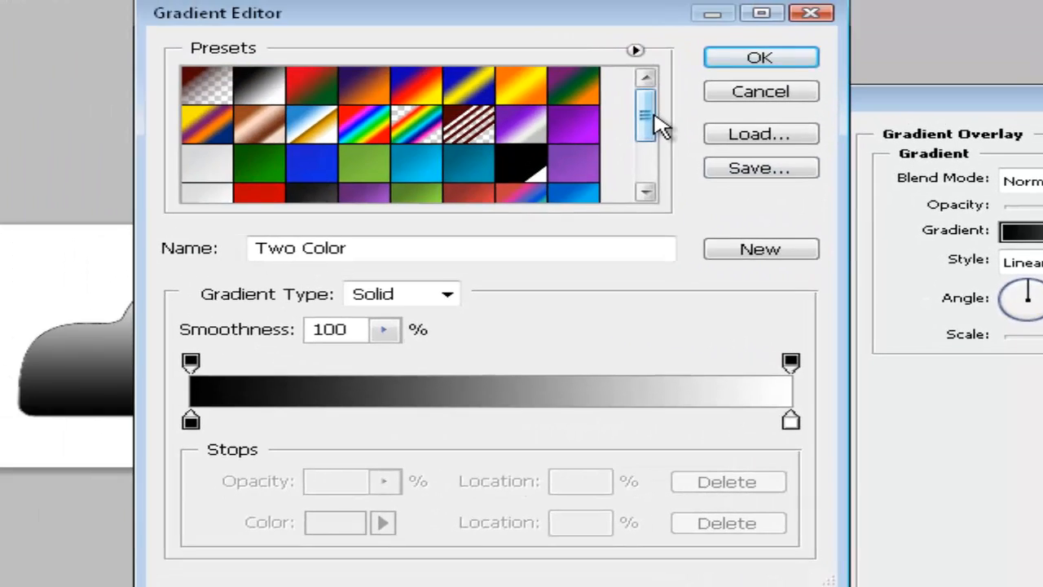
{"action": "left_click_drag", "start_coordinate": [656, 115], "coordinate": [529, 50]}
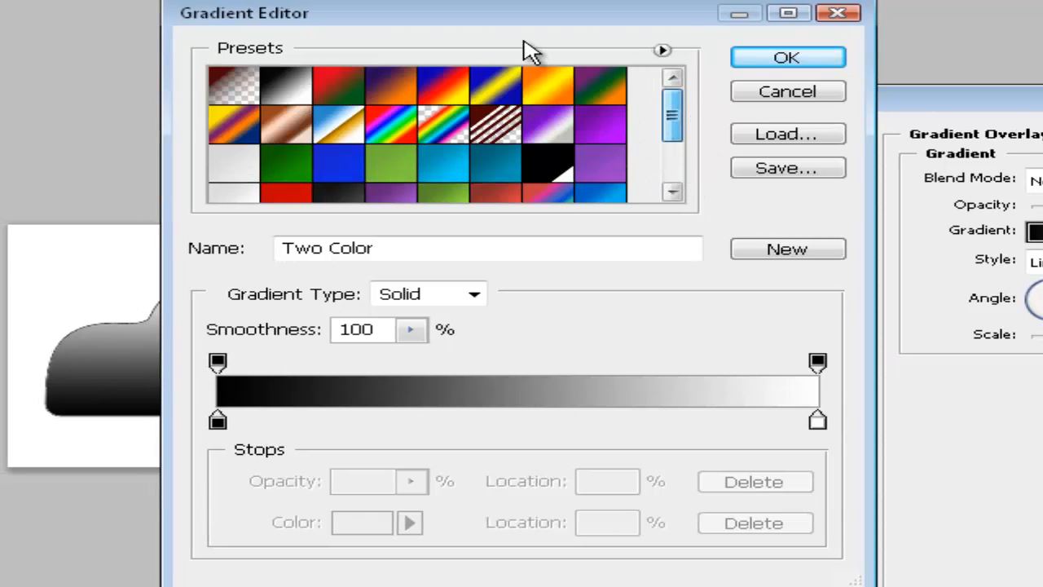
{"action": "scroll", "coordinate": [611, 147], "scroll_direction": "down", "scroll_amount": 5}
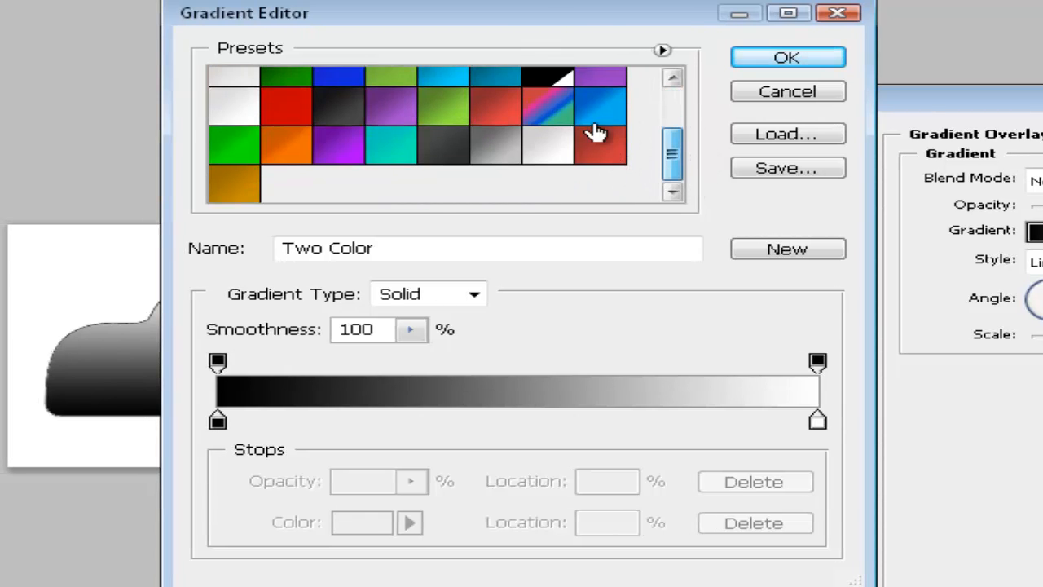
{"action": "left_click_drag", "start_coordinate": [505, 24], "coordinate": [751, 44]}
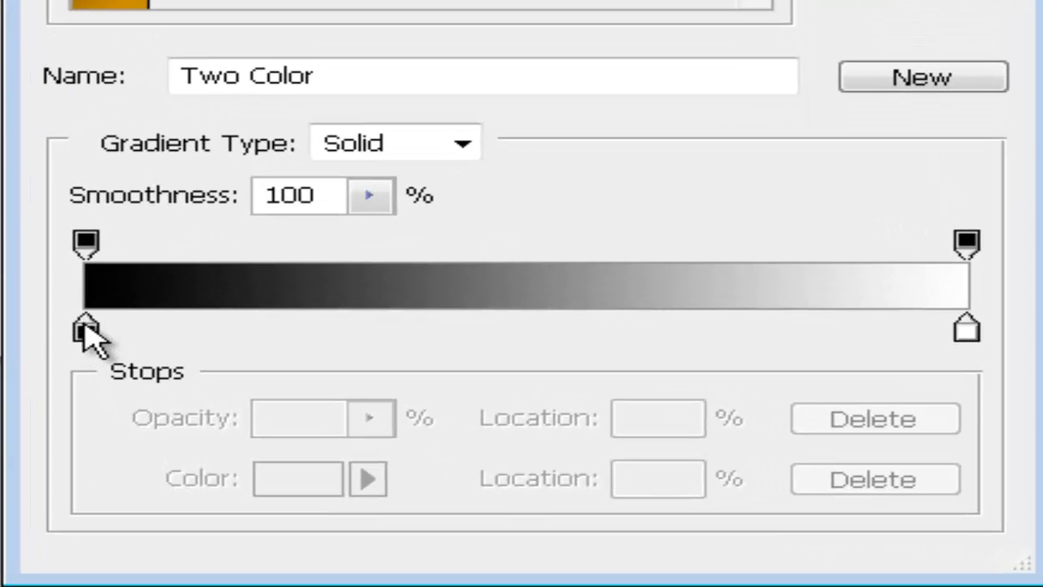
Set the colour of the overlay gradient's starting stop to grey 858585.
{"action": "left_click", "coordinate": [86, 330]}
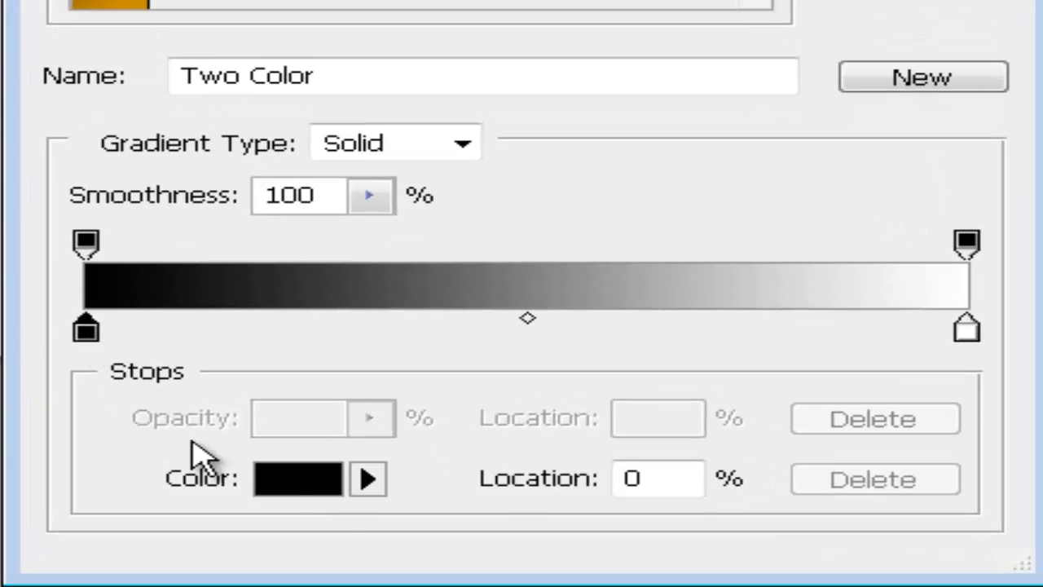
{"action": "left_click", "coordinate": [283, 486]}
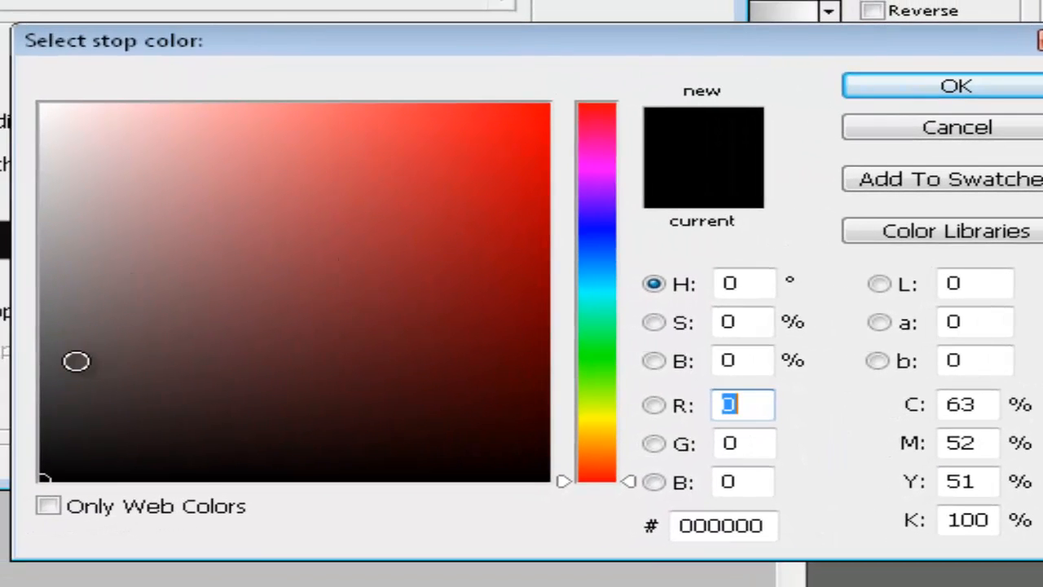
{"action": "left_click_drag", "start_coordinate": [42, 371], "coordinate": [20, 291]}
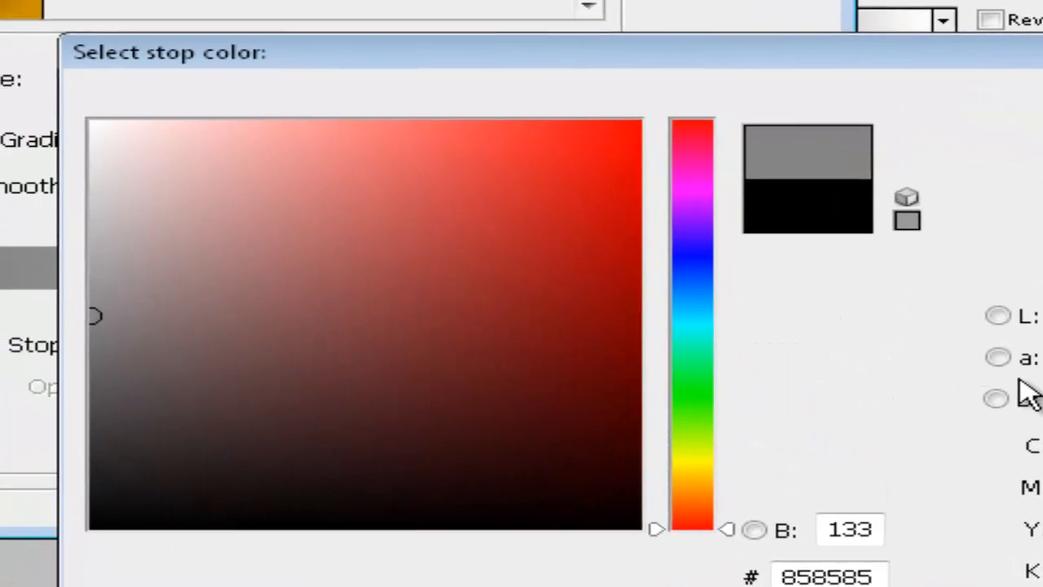
{"action": "key", "text": "Return"}
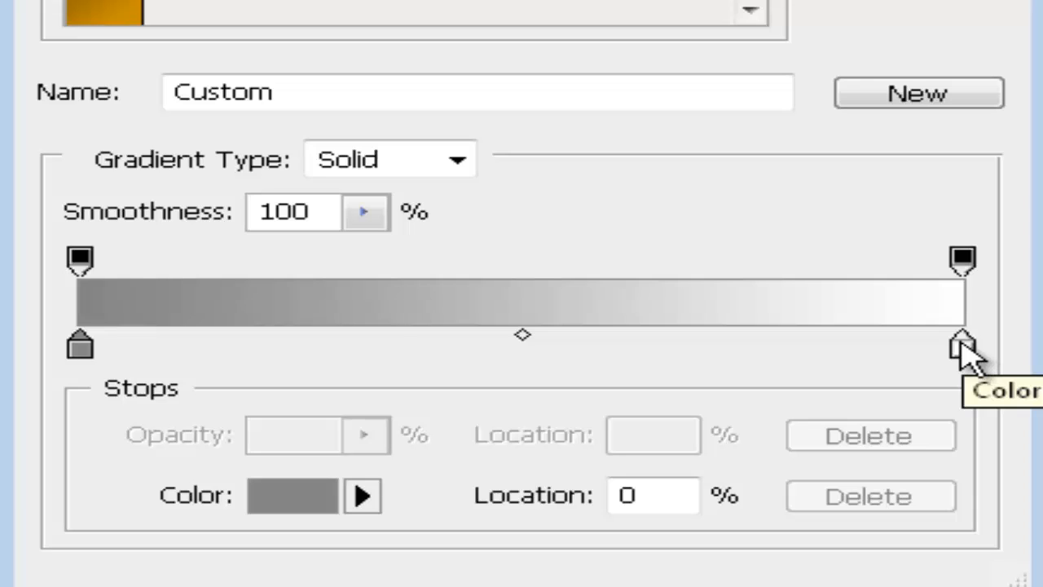
Set the colour of the overlay gradient's end stop to light grey c6c5c5.
{"action": "left_click", "coordinate": [962, 344]}
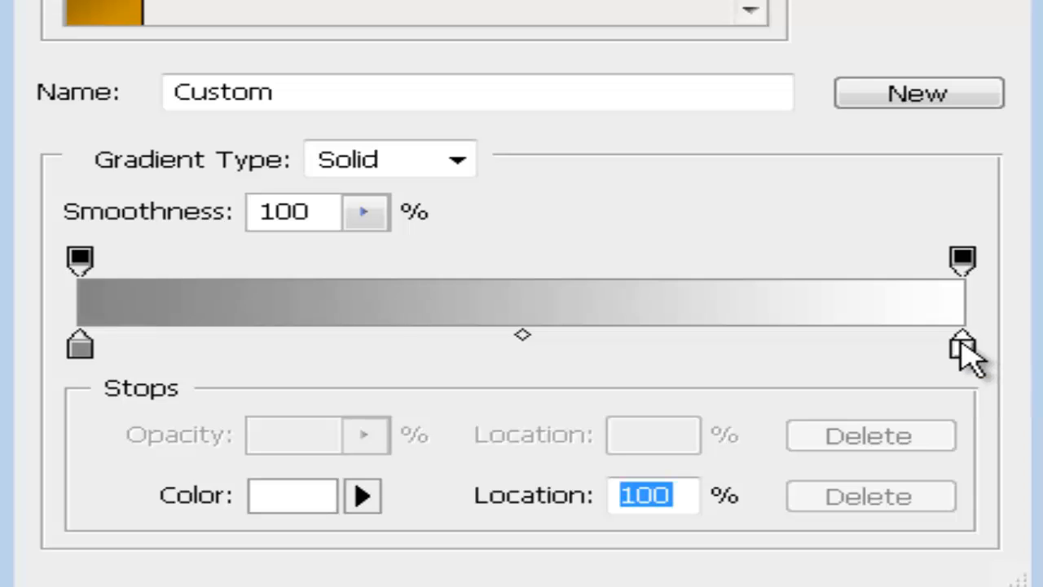
{"action": "left_click", "coordinate": [275, 499]}
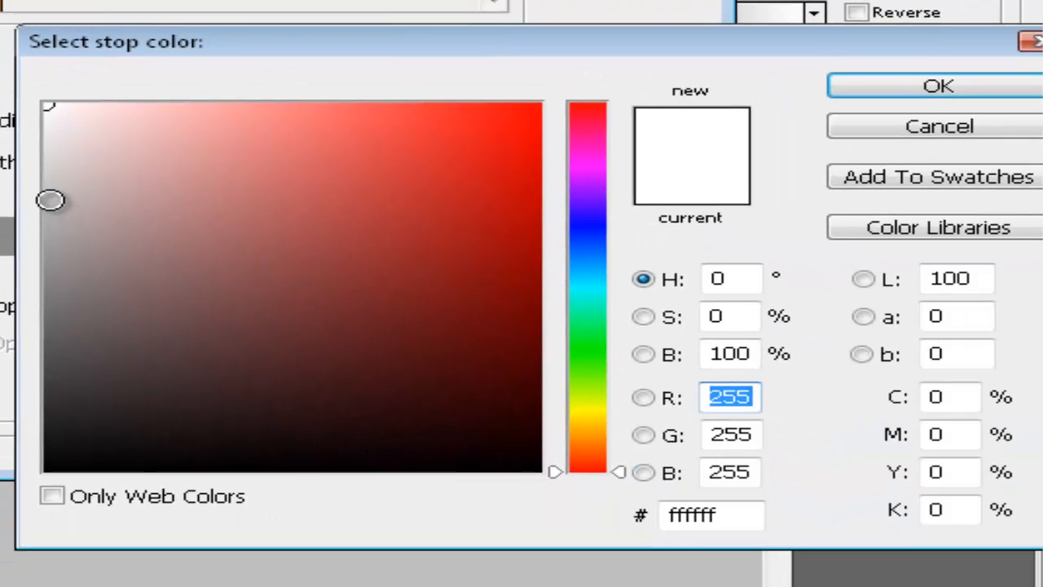
{"action": "left_click", "coordinate": [50, 200]}
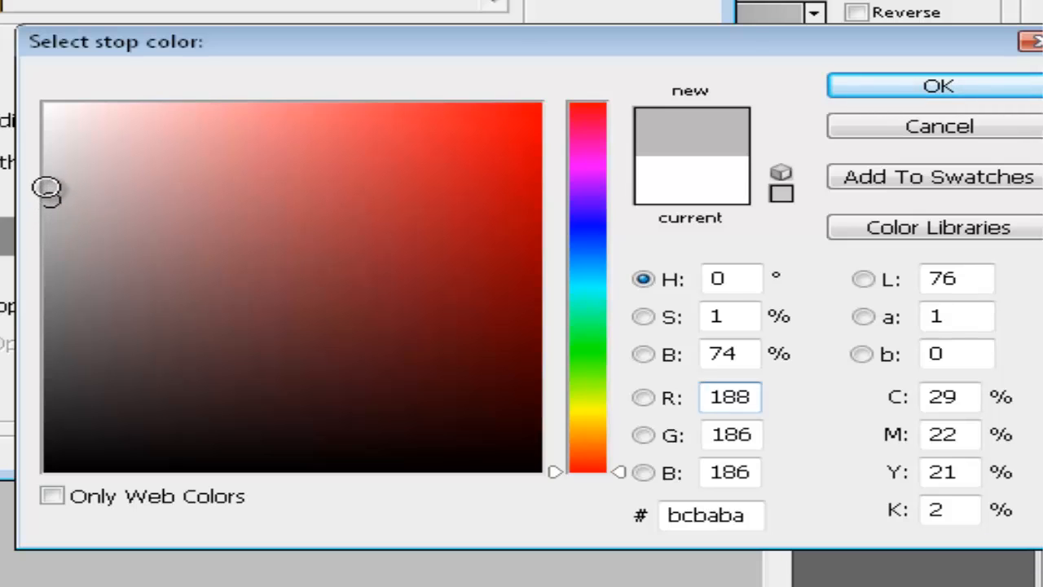
{"action": "left_click", "coordinate": [49, 186]}
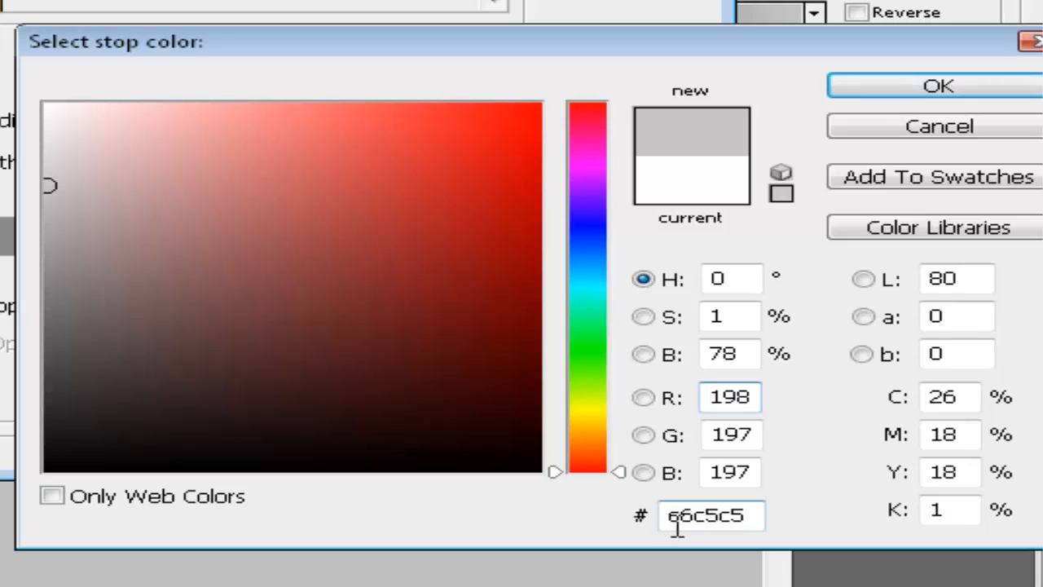
{"action": "key", "text": "Return"}
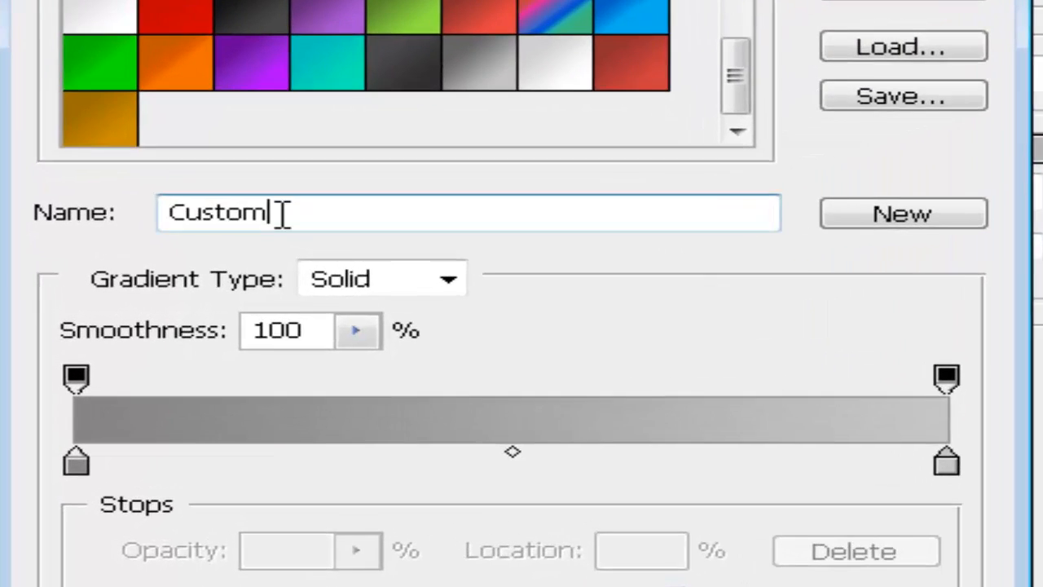
Name the gradient Dark Grey, save it as a new preset, and apply it to the gradient overlay.
{"action": "left_click_drag", "start_coordinate": [295, 239], "coordinate": [198, 233]}
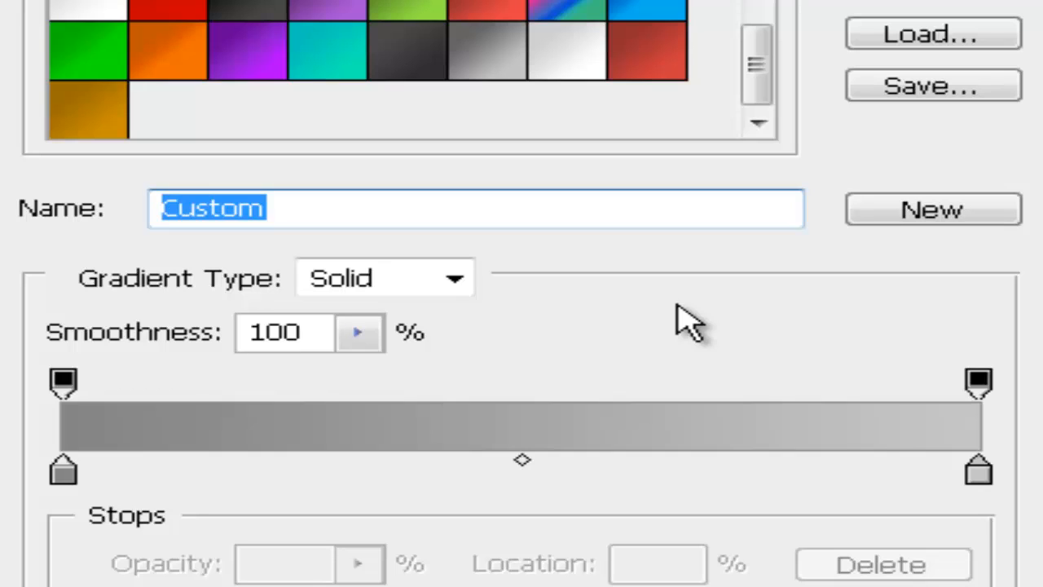
{"action": "type", "text": "Dark Grey"}
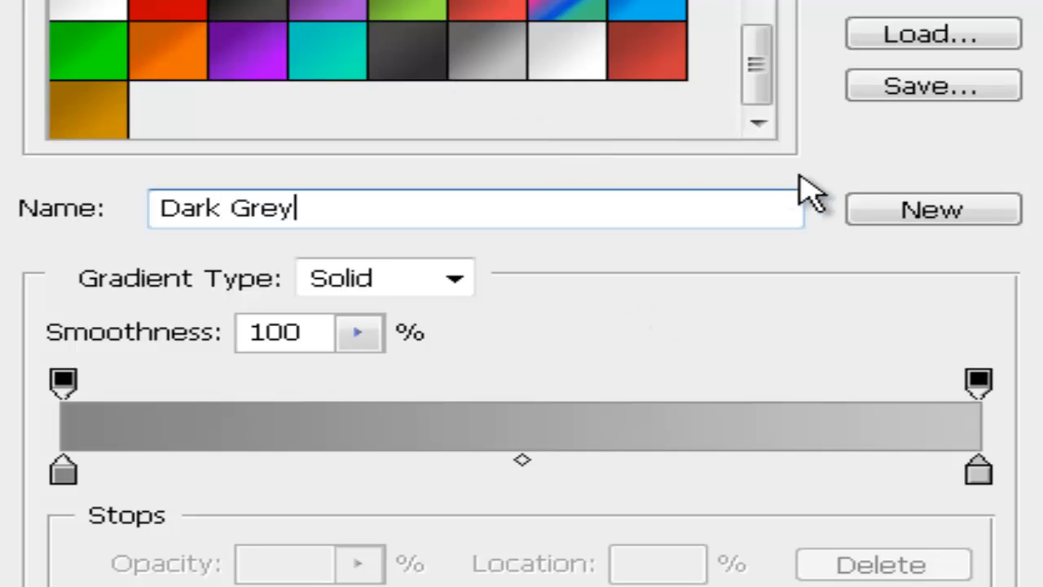
{"action": "left_click", "coordinate": [906, 205]}
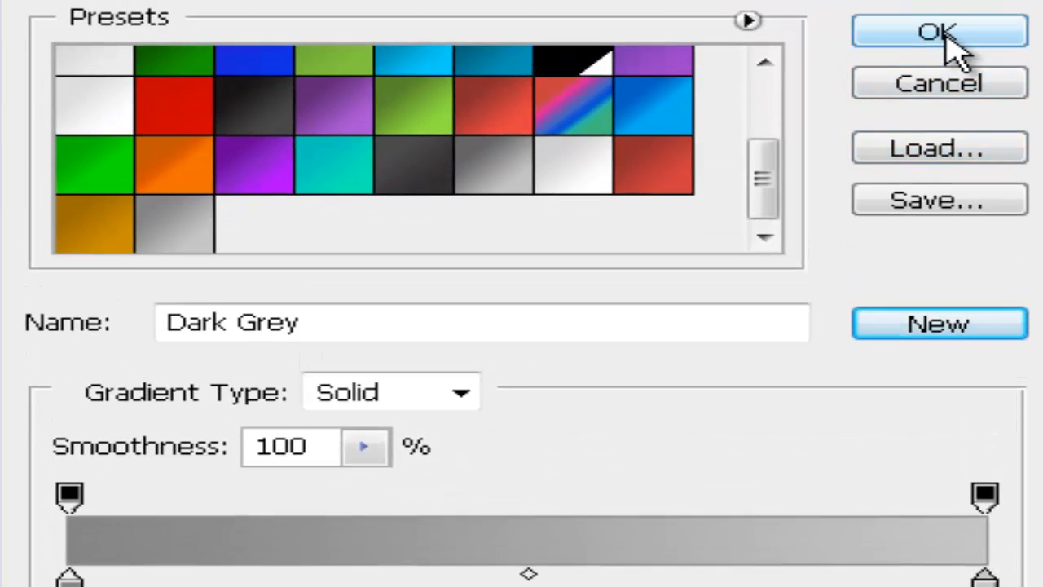
{"action": "left_click", "coordinate": [950, 41]}
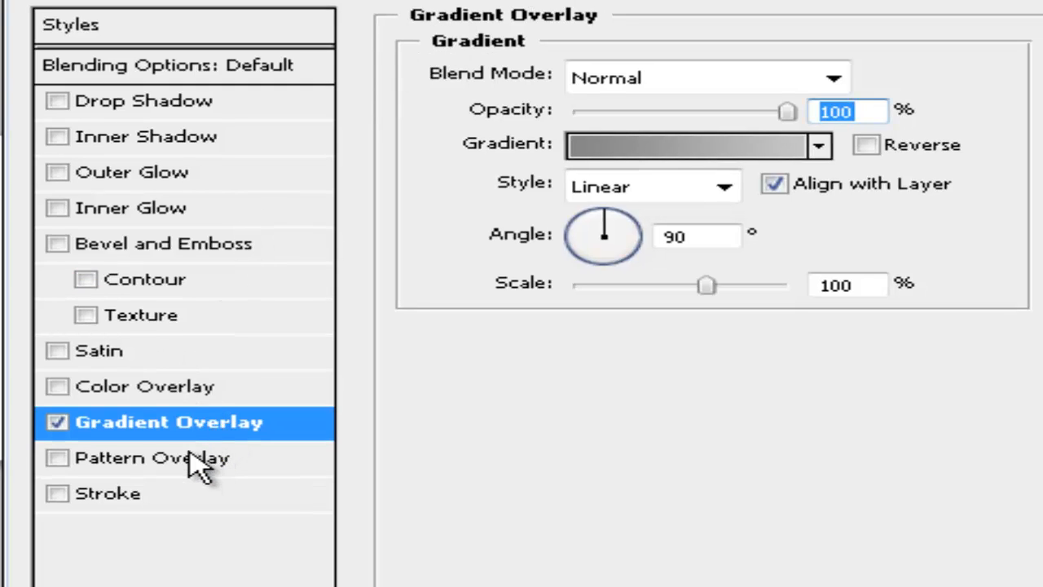
Add a 5 px Stroke effect to the cloud and set its fill type to Gradient.
{"action": "left_click", "coordinate": [177, 495]}
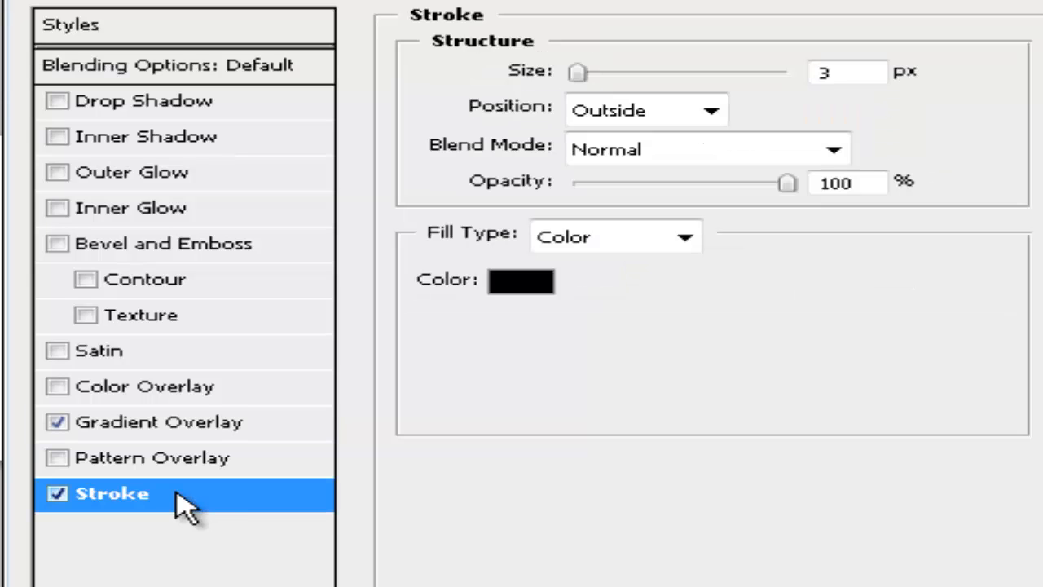
{"action": "double_click", "coordinate": [857, 74]}
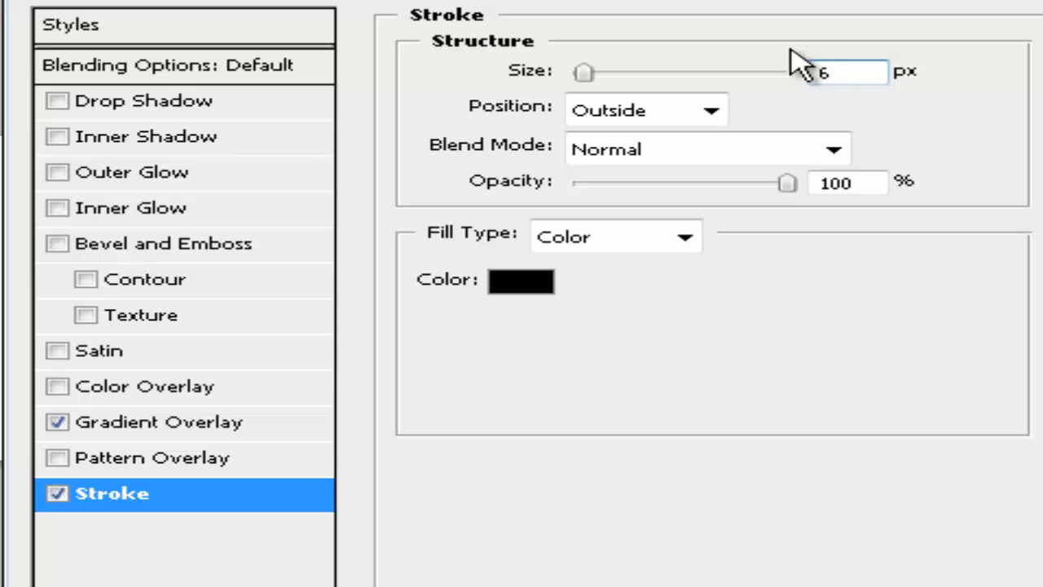
{"action": "key", "text": "Down"}
{"action": "left_click", "coordinate": [689, 240]}
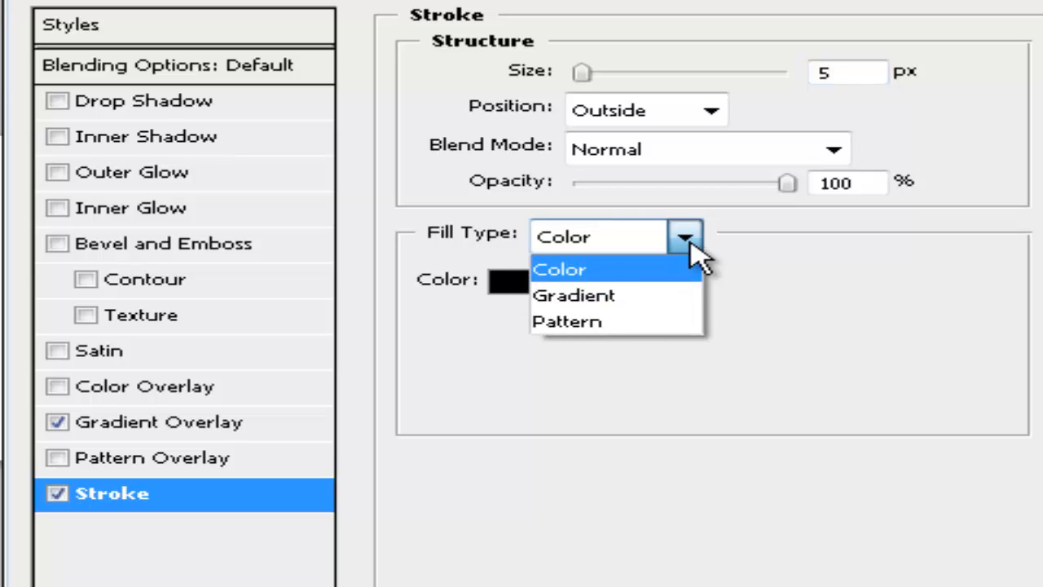
{"action": "left_click", "coordinate": [660, 295]}
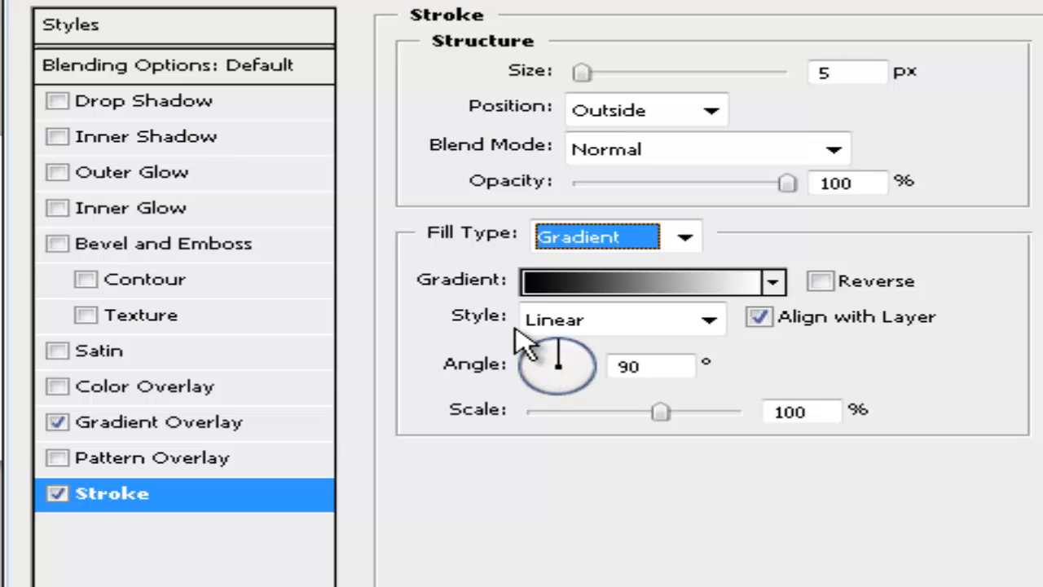
Open the stroke's gradient for editing, try the Dark Aqua and ZeonAqua presets, and choose light Aqua.
{"action": "left_click", "coordinate": [734, 281]}
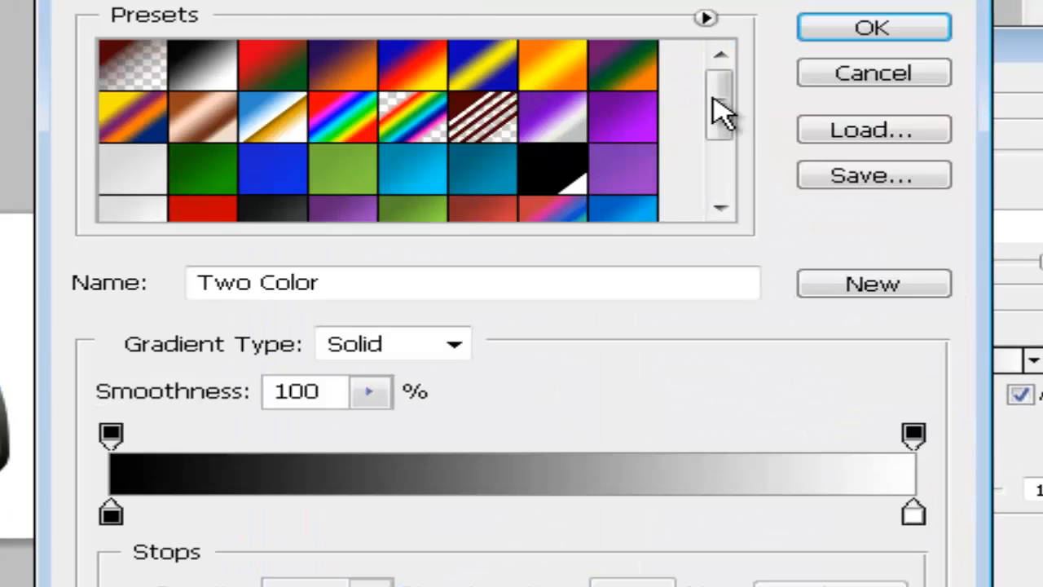
{"action": "left_click_drag", "start_coordinate": [728, 105], "coordinate": [685, 133]}
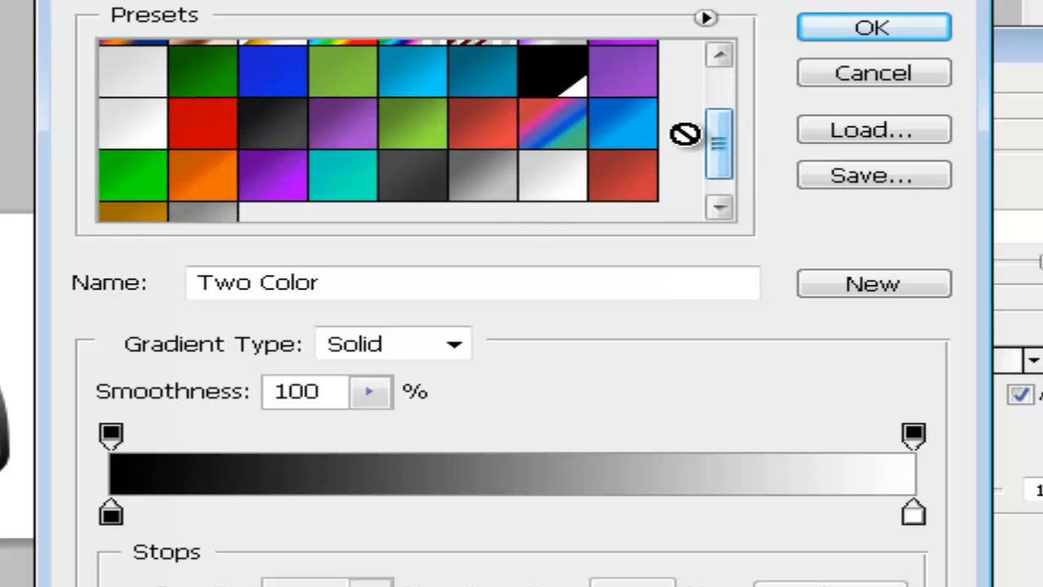
{"action": "left_click", "coordinate": [436, 72]}
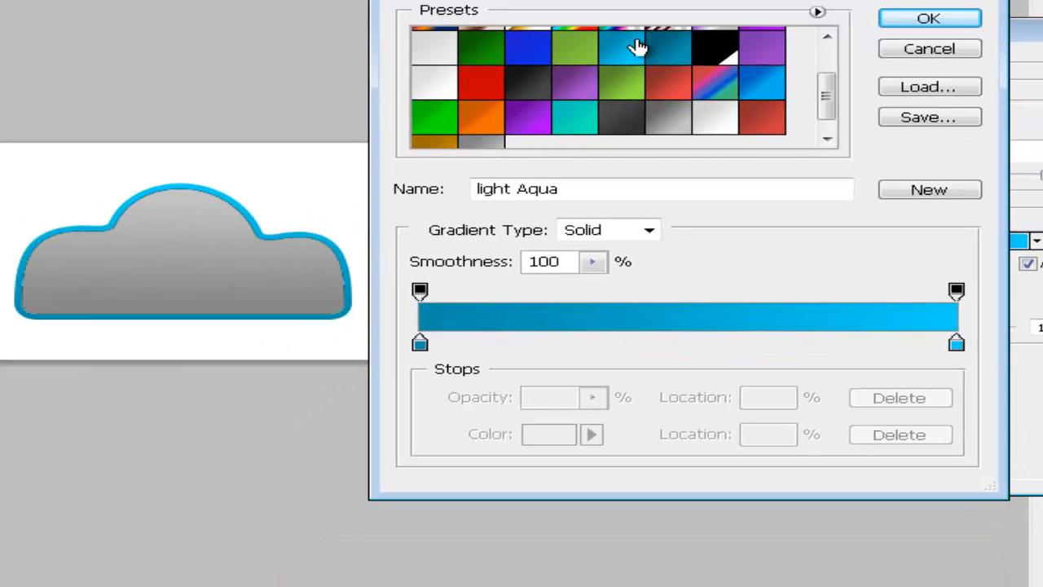
{"action": "left_click", "coordinate": [664, 51]}
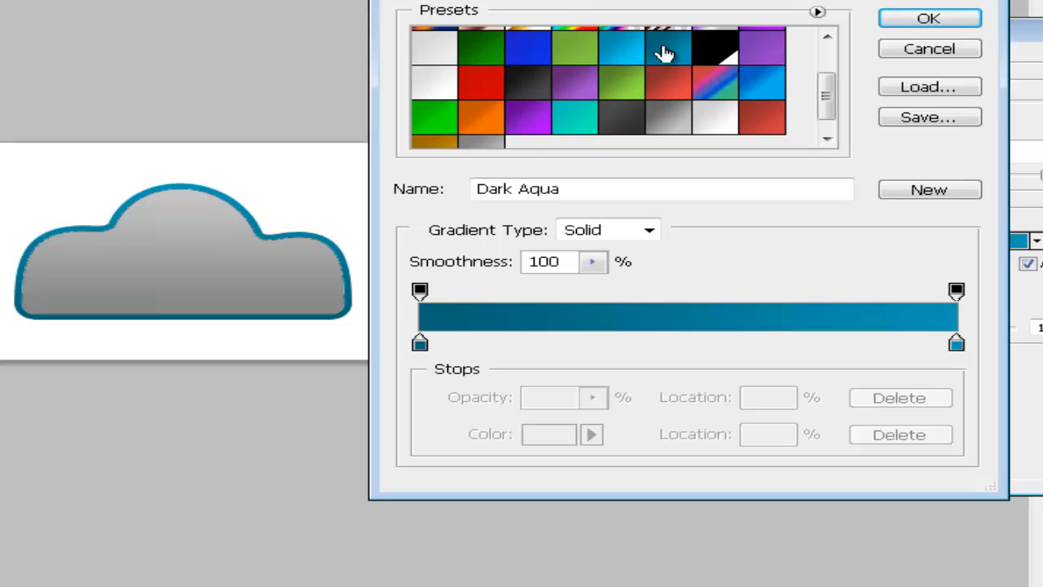
{"action": "left_click", "coordinate": [563, 131]}
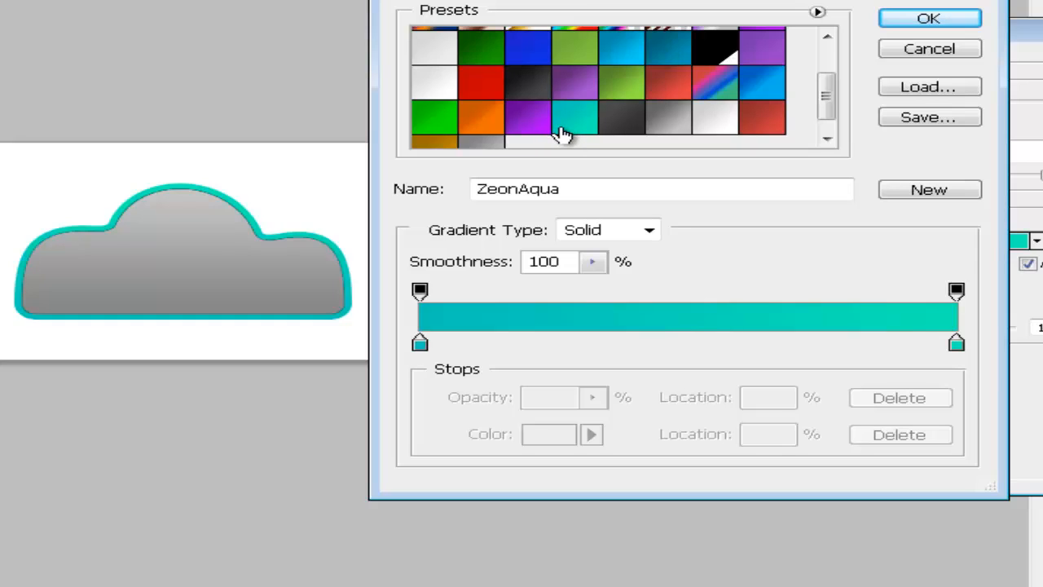
{"action": "left_click", "coordinate": [627, 57]}
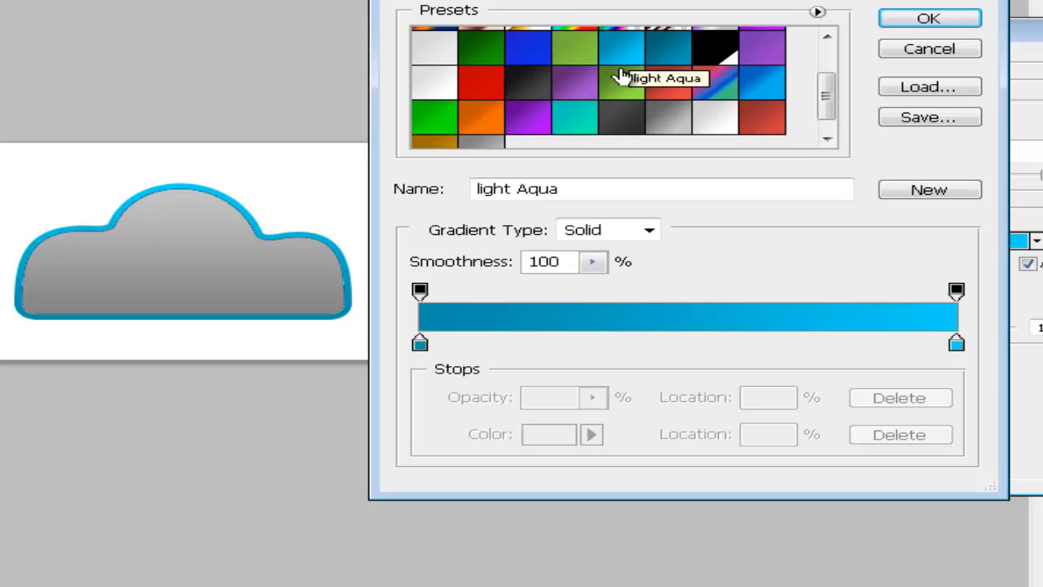
Set the stroke gradient's start stop to 008fa9 and its end stop to 01d1f7, and apply the gradient.
{"action": "left_click", "coordinate": [420, 344]}
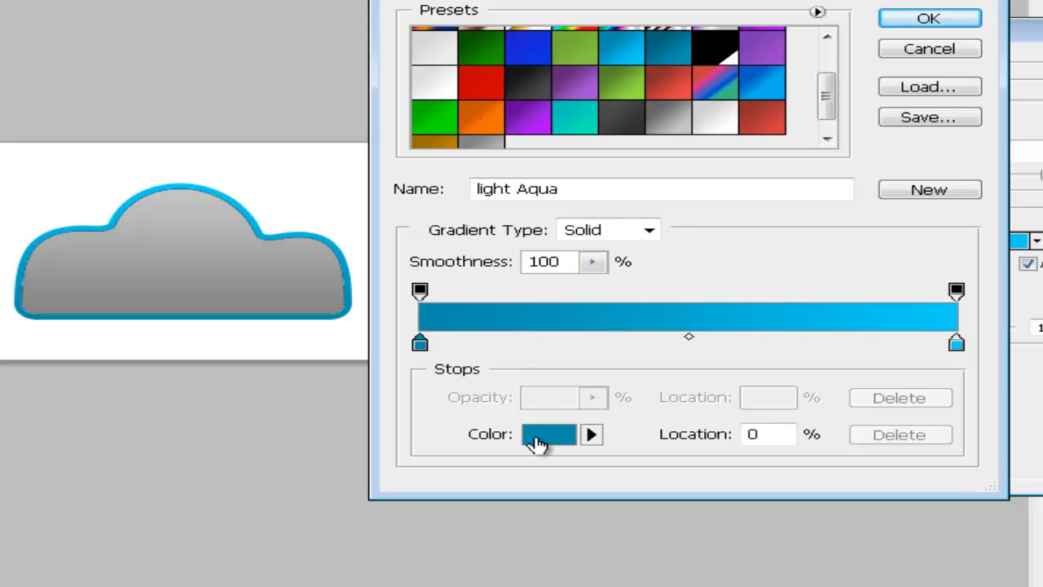
{"action": "left_click", "coordinate": [552, 436]}
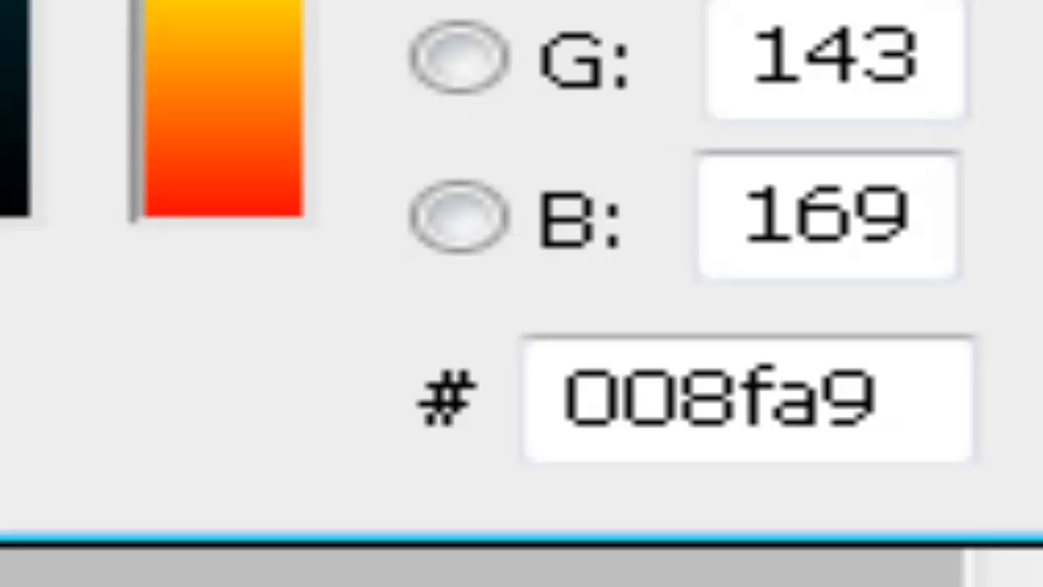
{"action": "key", "text": "Return"}
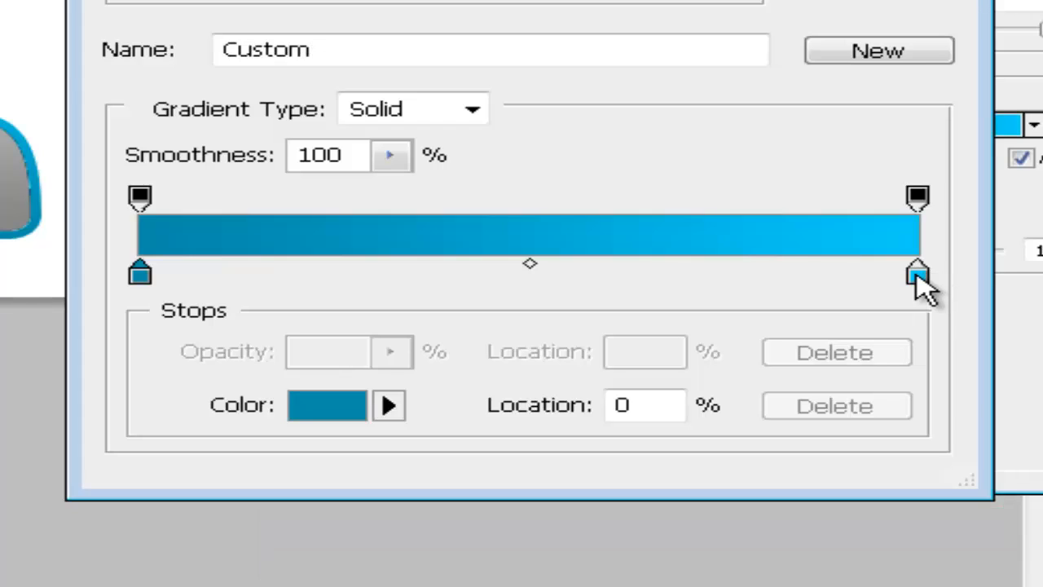
{"action": "left_click", "coordinate": [917, 275]}
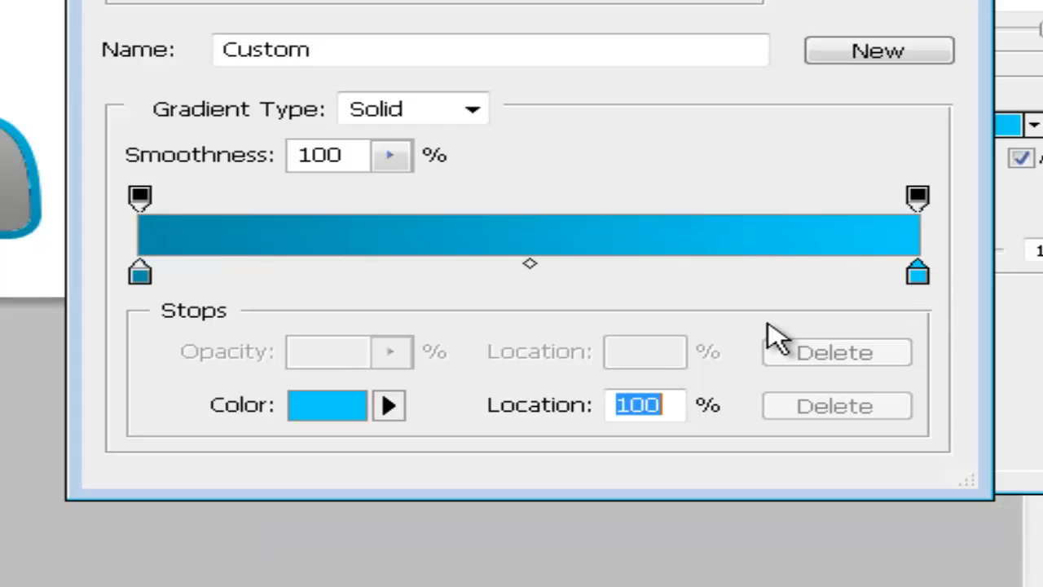
{"action": "left_click", "coordinate": [326, 410]}
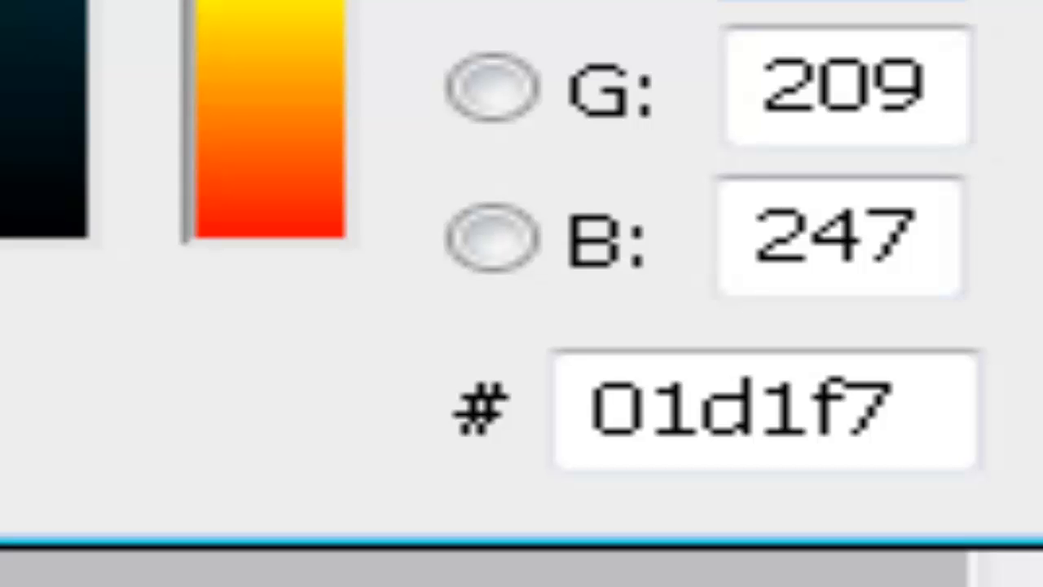
{"action": "key", "text": "Return"}
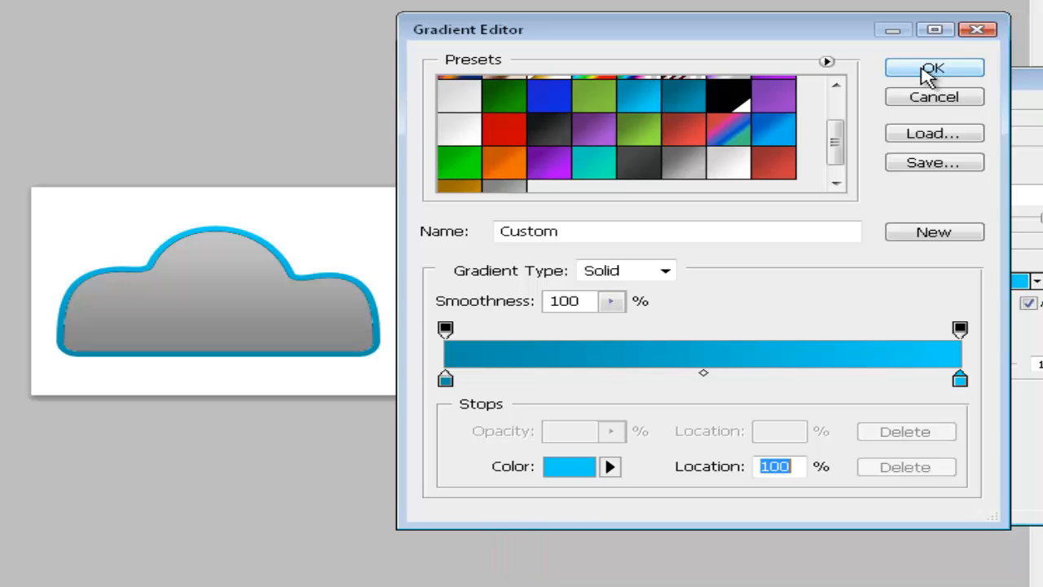
{"action": "left_click", "coordinate": [929, 70]}
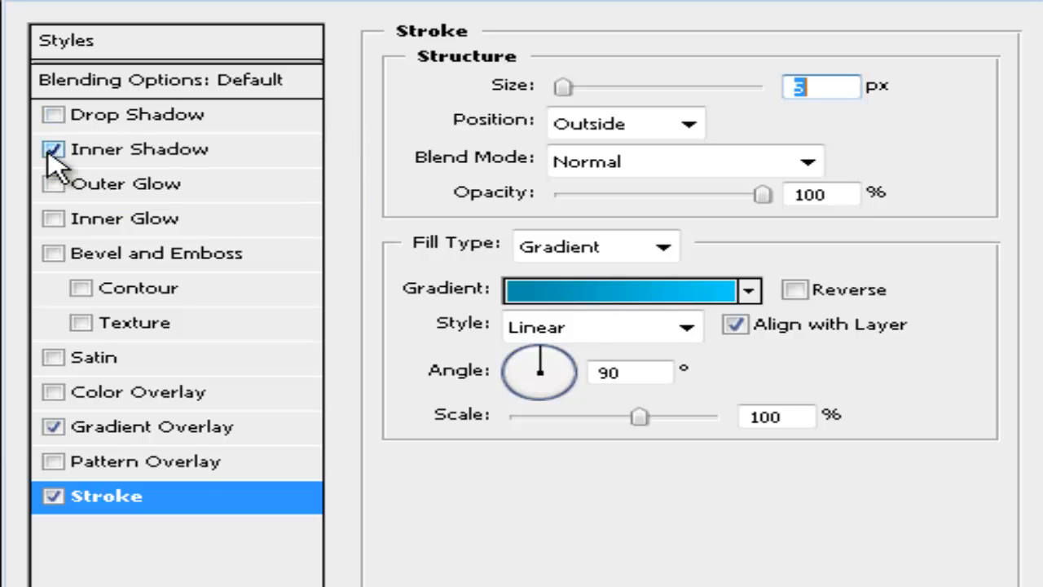
Set the cloud's inner shadow to a distance of 2 px and a size of 1 px.
{"action": "left_click", "coordinate": [111, 147]}
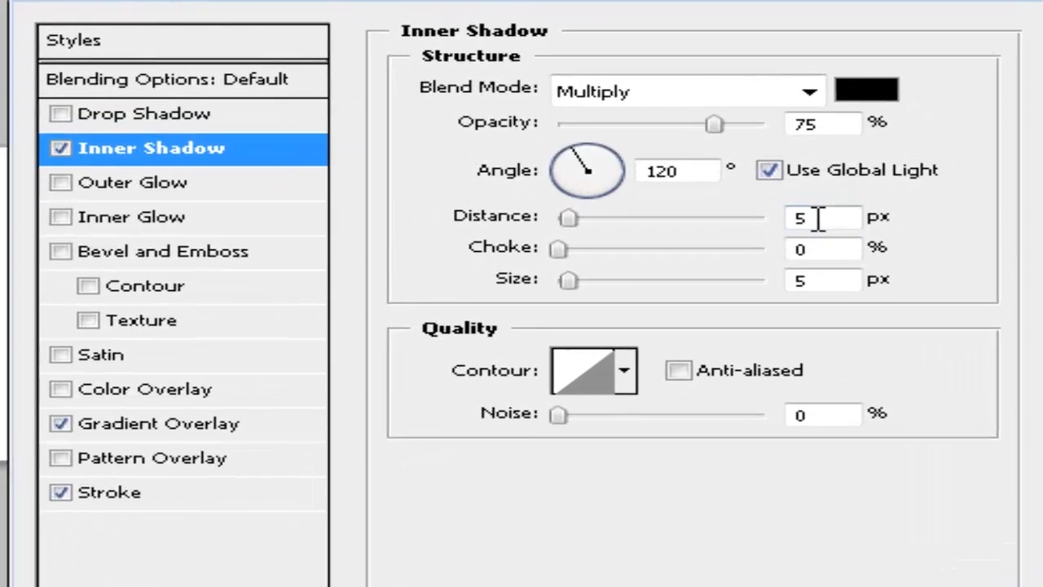
{"action": "left_click_drag", "start_coordinate": [879, 162], "coordinate": [830, 157]}
{"action": "type", "text": "2"}
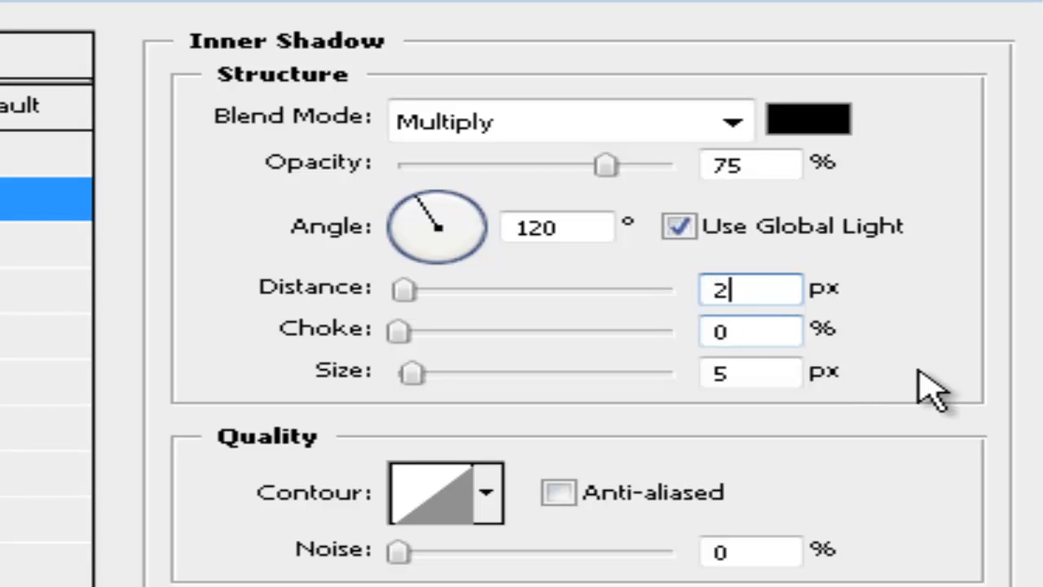
{"action": "left_click_drag", "start_coordinate": [757, 367], "coordinate": [652, 384]}
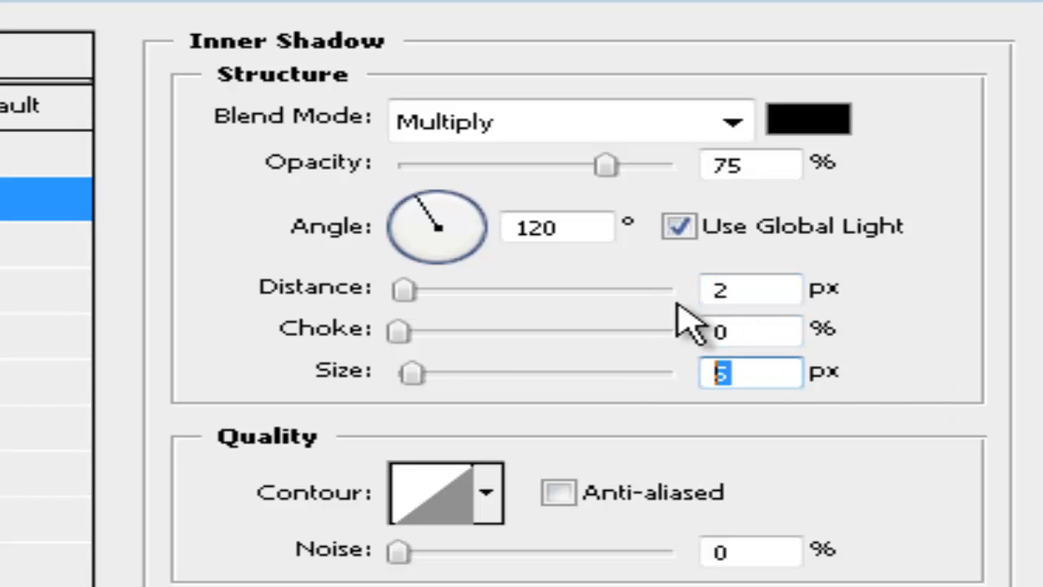
{"action": "type", "text": "4"}
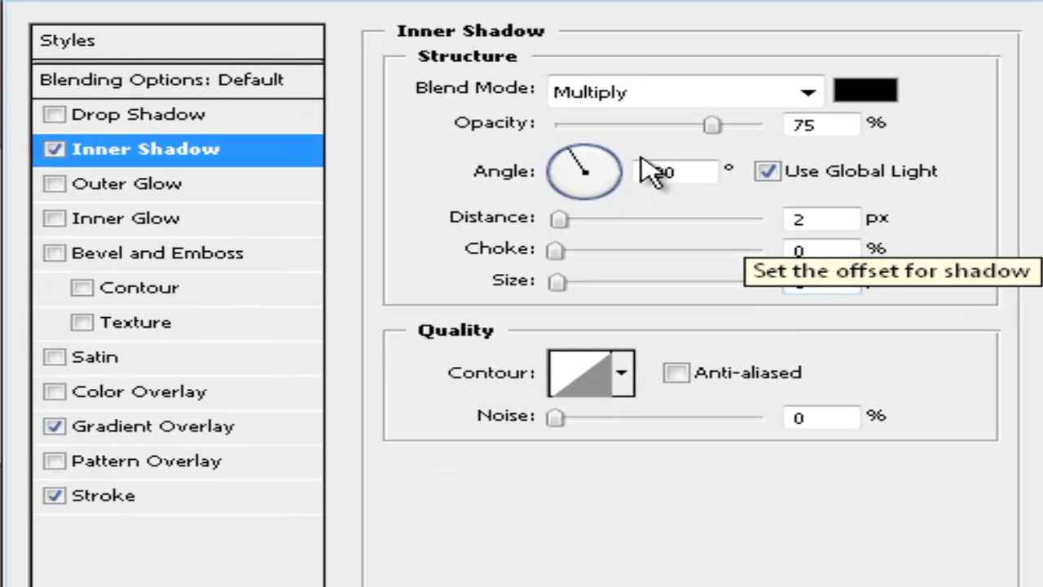
Set the inner shadow's opacity to 15% and its blend mode to Overlay, and apply the layer style to the Icon layer.
{"action": "left_click_drag", "start_coordinate": [819, 122], "coordinate": [775, 124]}
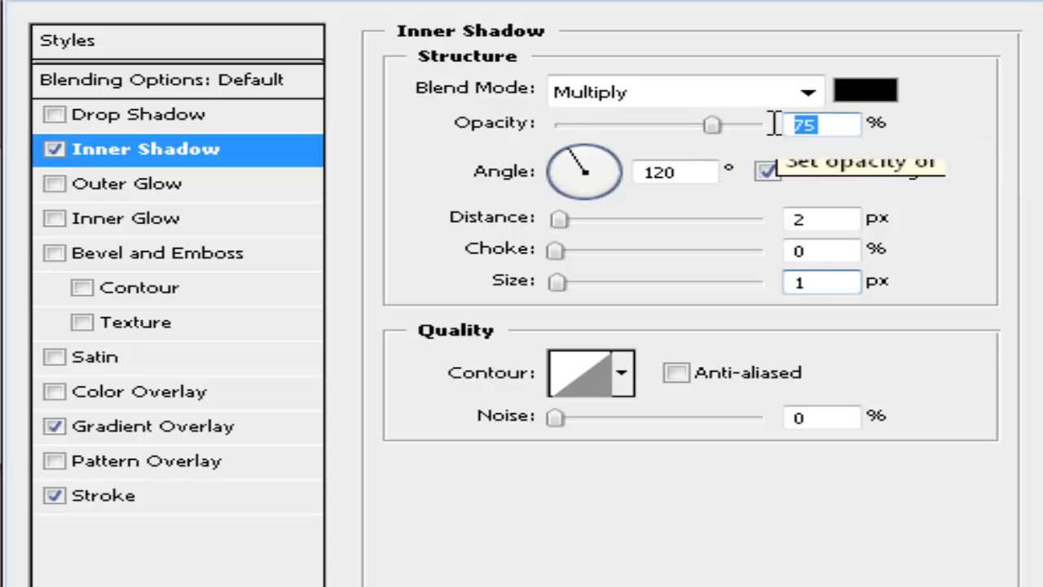
{"action": "type", "text": "15"}
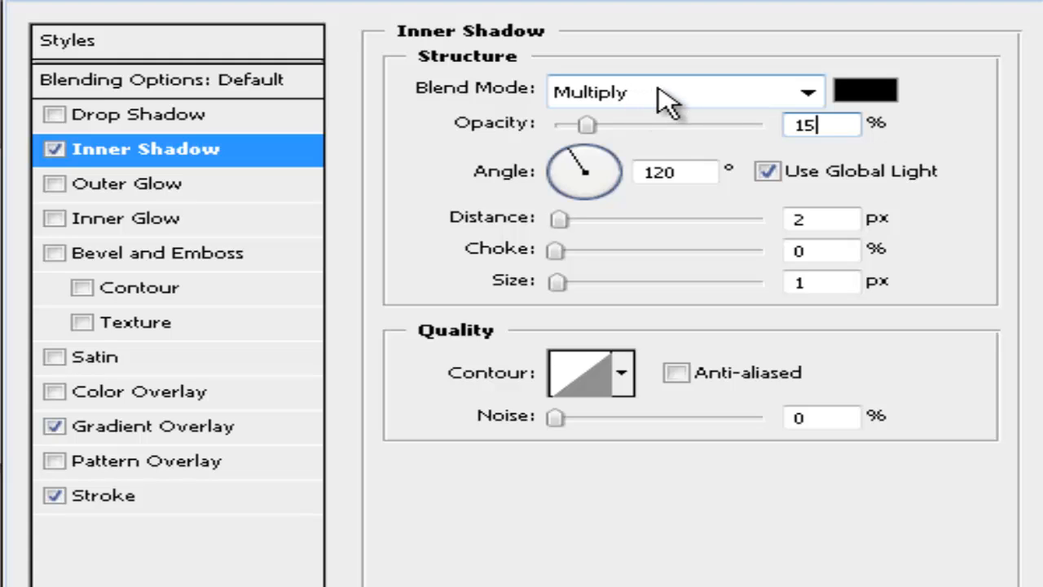
{"action": "left_click", "coordinate": [818, 92]}
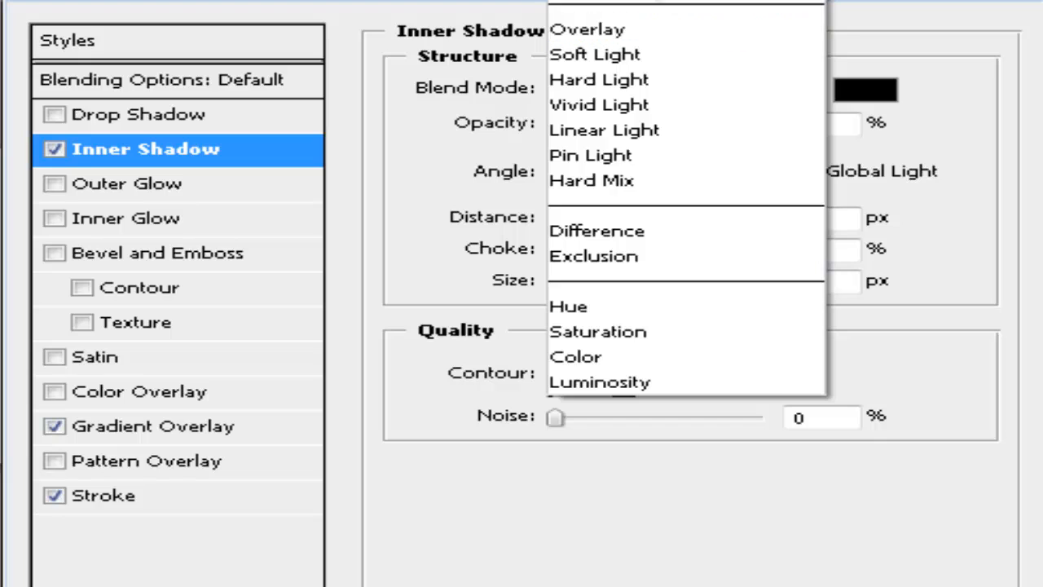
{"action": "left_click", "coordinate": [657, 30]}
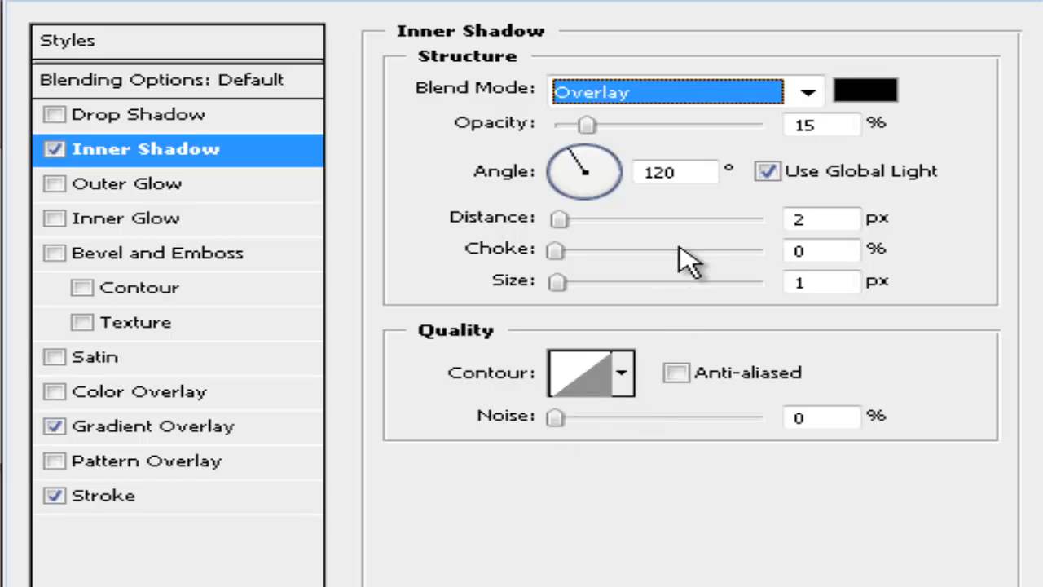
{"action": "left_click", "coordinate": [679, 176]}
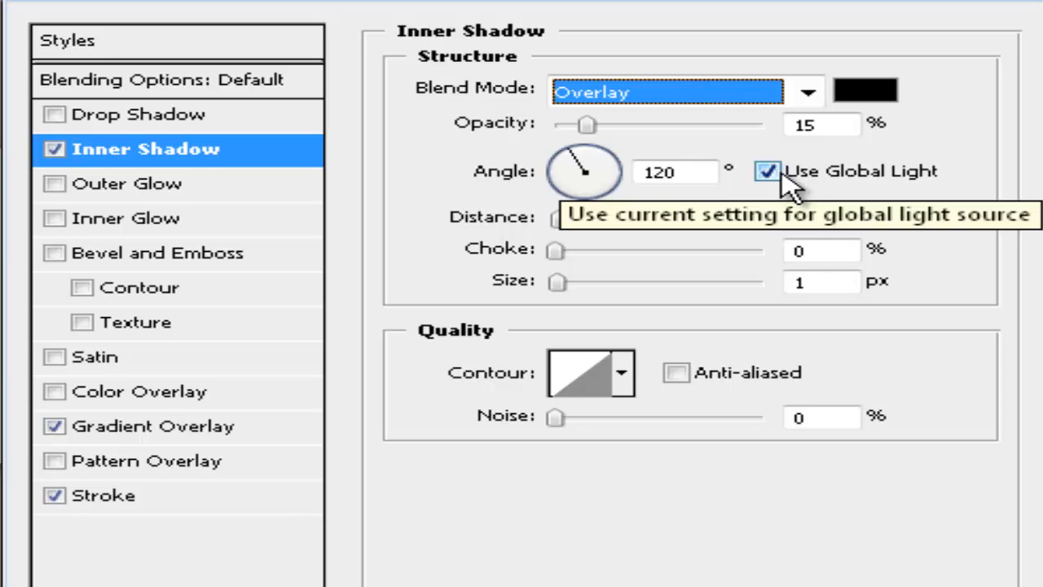
{"action": "key", "text": "Return"}
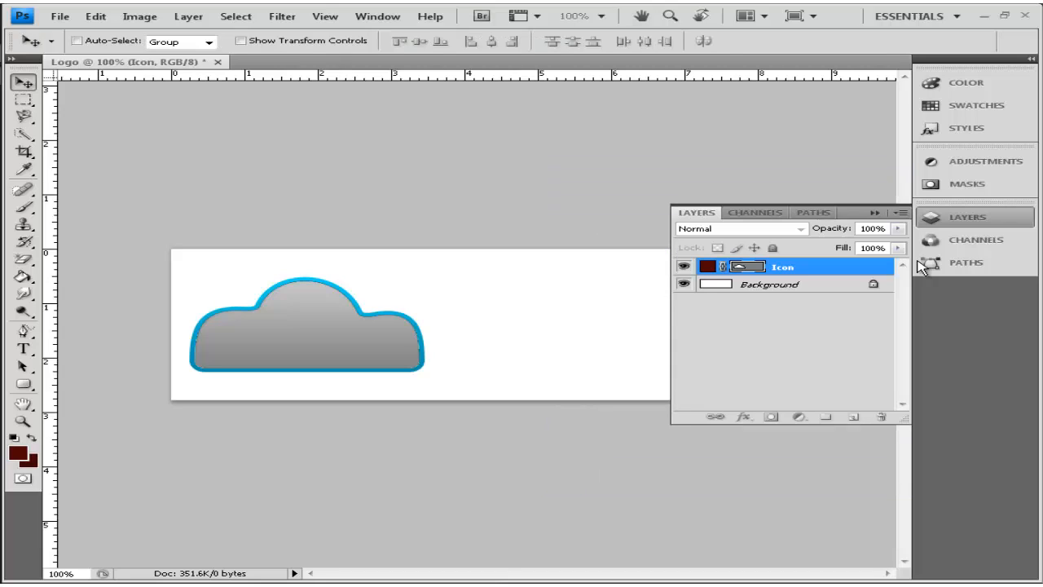
{"action": "left_click", "coordinate": [887, 267]}
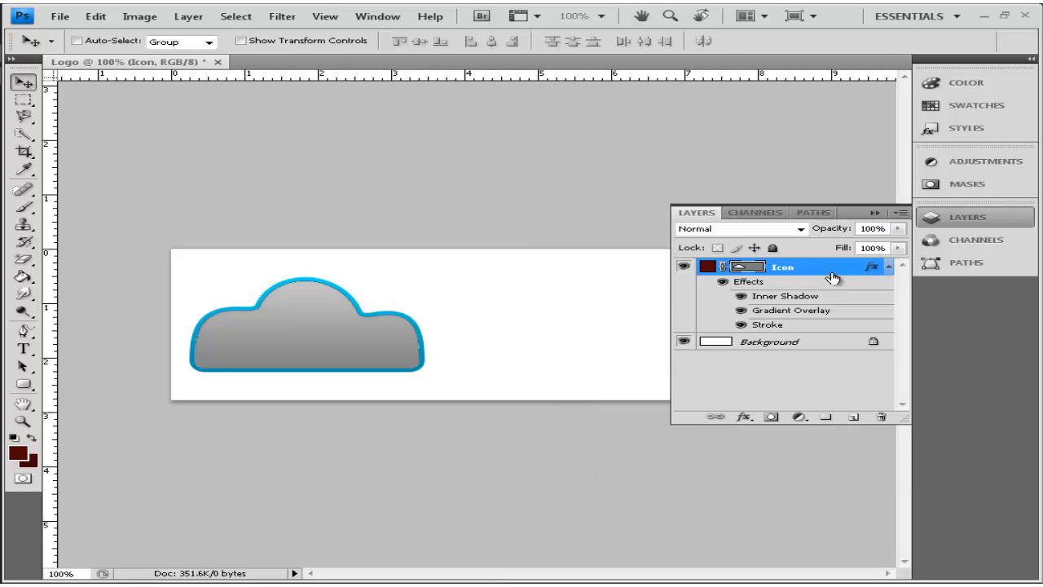
{"action": "left_click", "coordinate": [887, 266]}
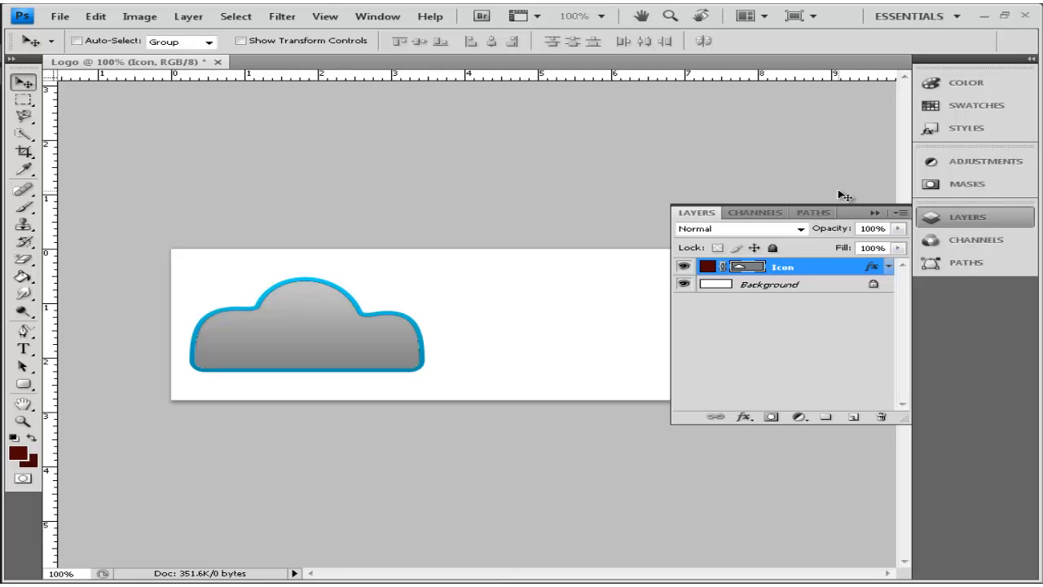
Create a new layer called Name above the Icon layer.
{"action": "key", "text": "ctrl+shift+n"}
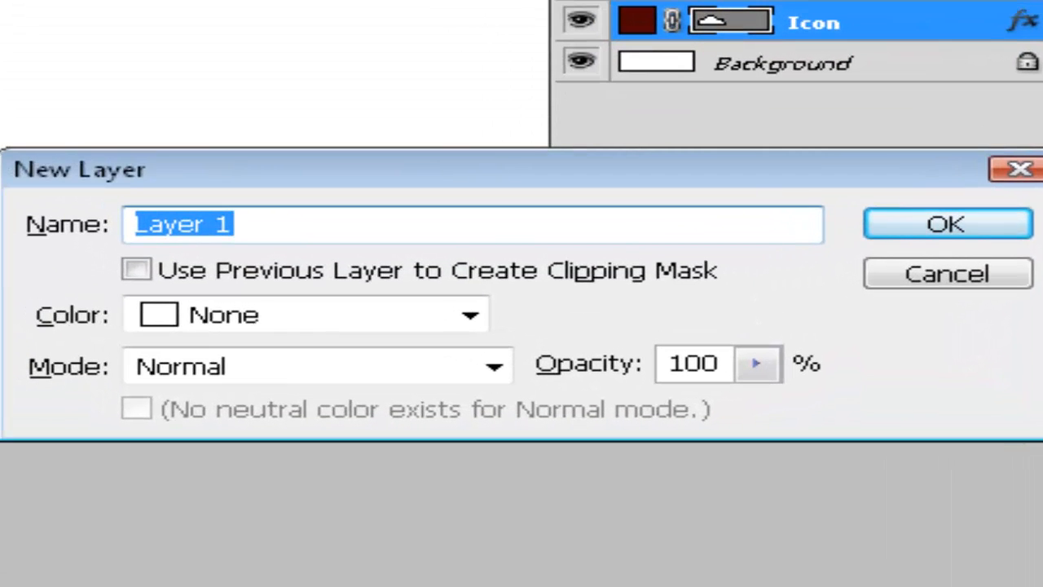
{"action": "type", "text": "Name"}
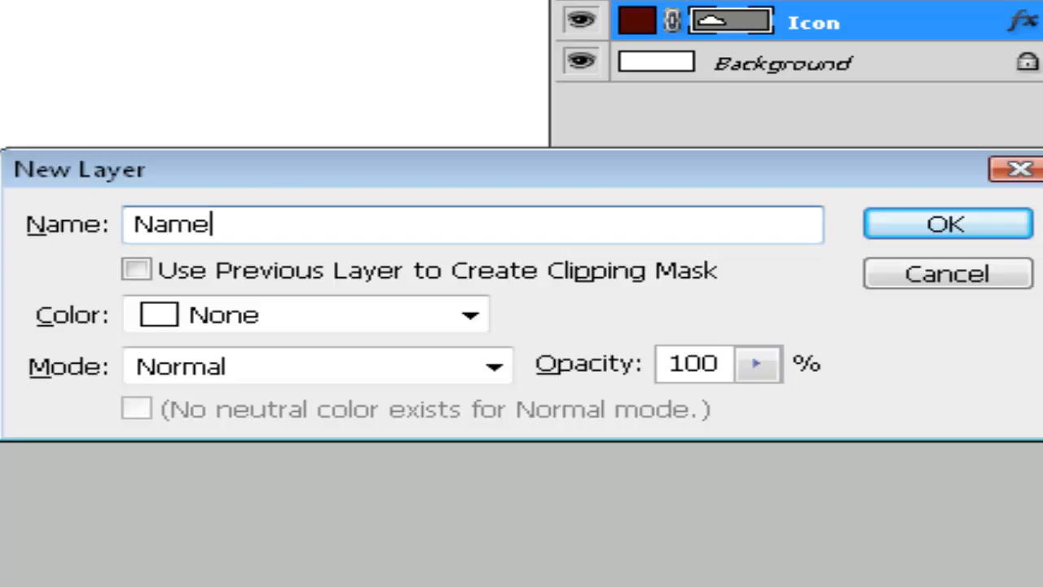
{"action": "key", "text": "Return"}
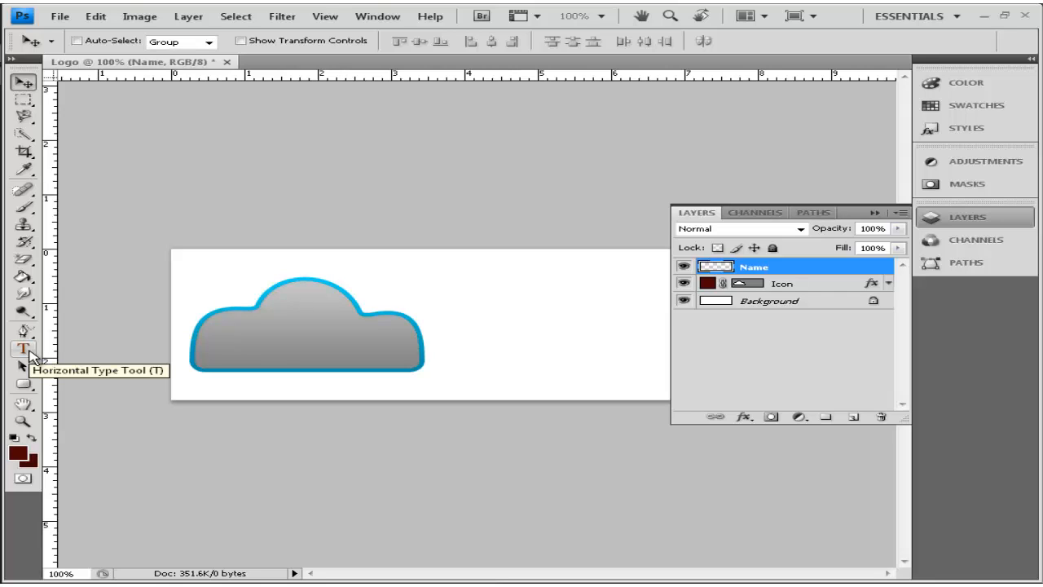
Add the horizontal text "Free cloud hosting" on the Name layer, beside the cloud.
{"action": "left_click", "coordinate": [23, 349]}
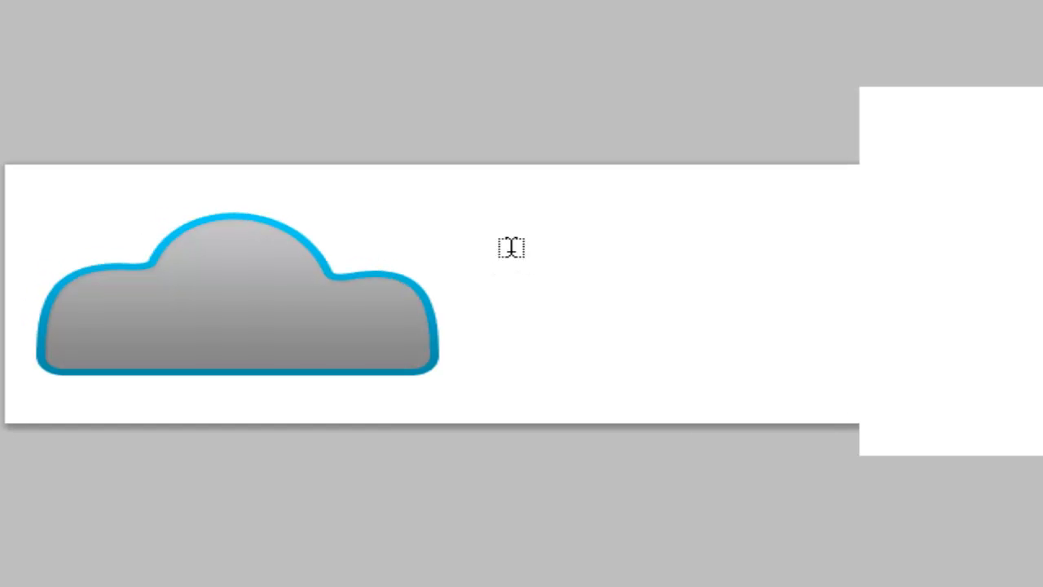
{"action": "left_click", "coordinate": [511, 247]}
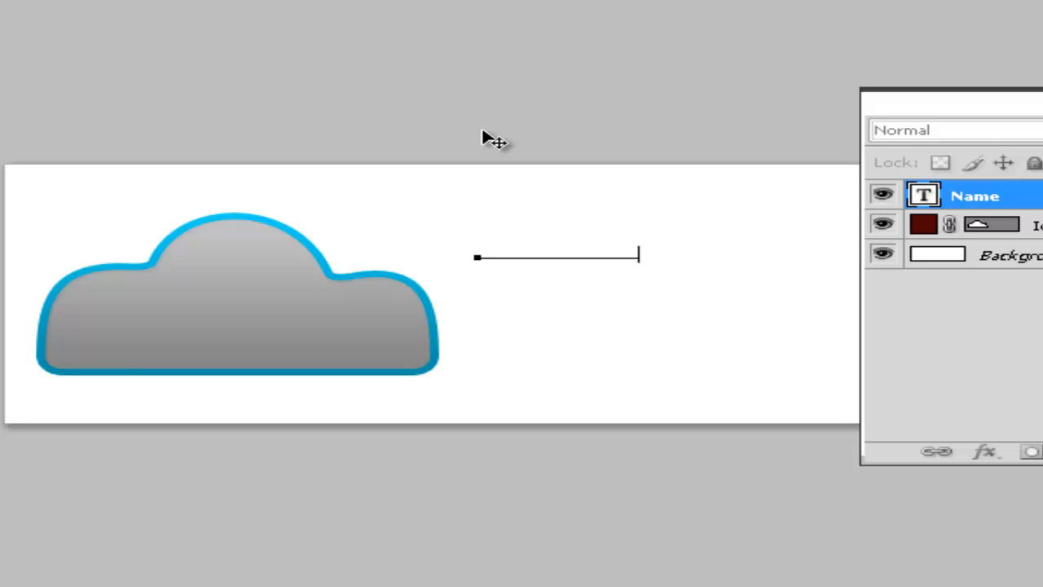
{"action": "type", "text": "Free cloud hostin"}
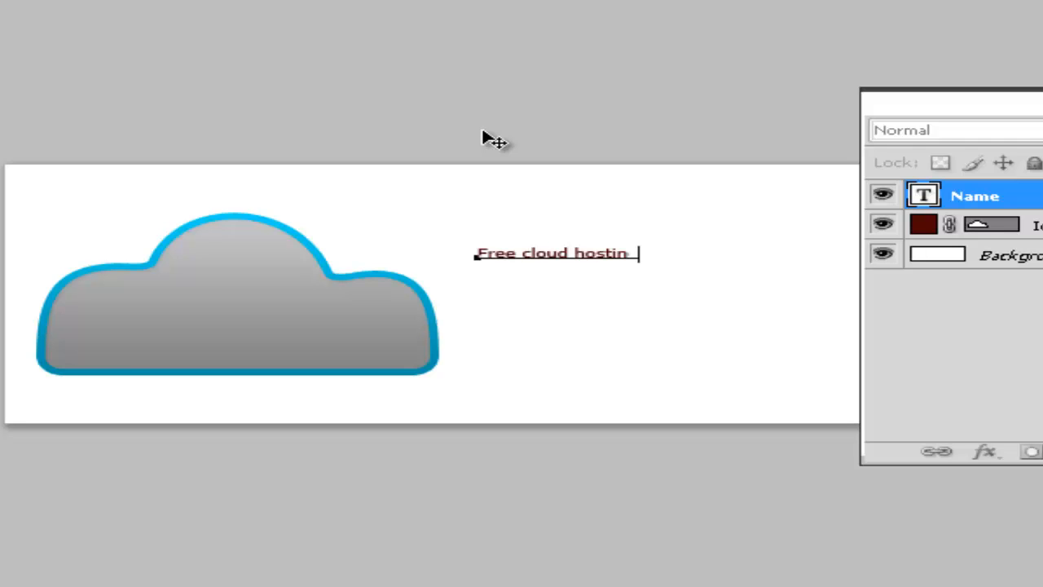
{"action": "type", "text": "g"}
{"action": "key", "text": "ctrl"}
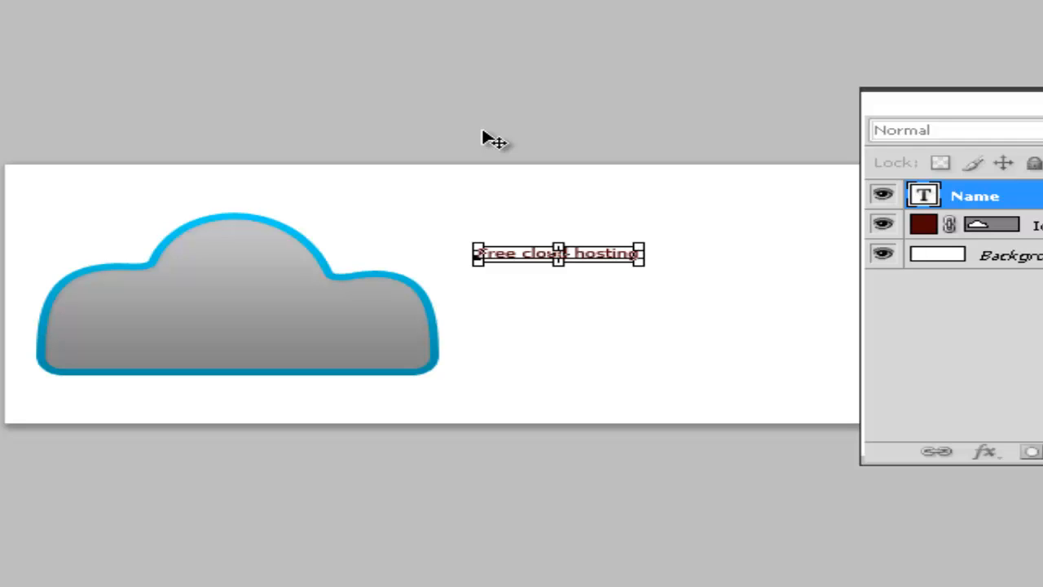
Select the whole "Free cloud hosting" text and set its font size to 35 pt.
{"action": "key", "text": "ctrl+a"}
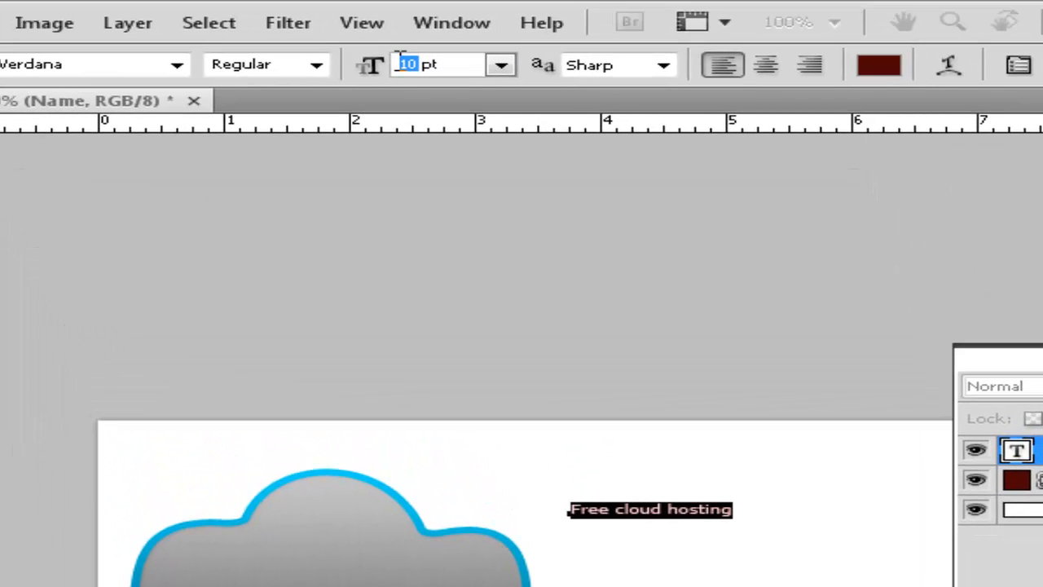
{"action": "type", "text": "15"}
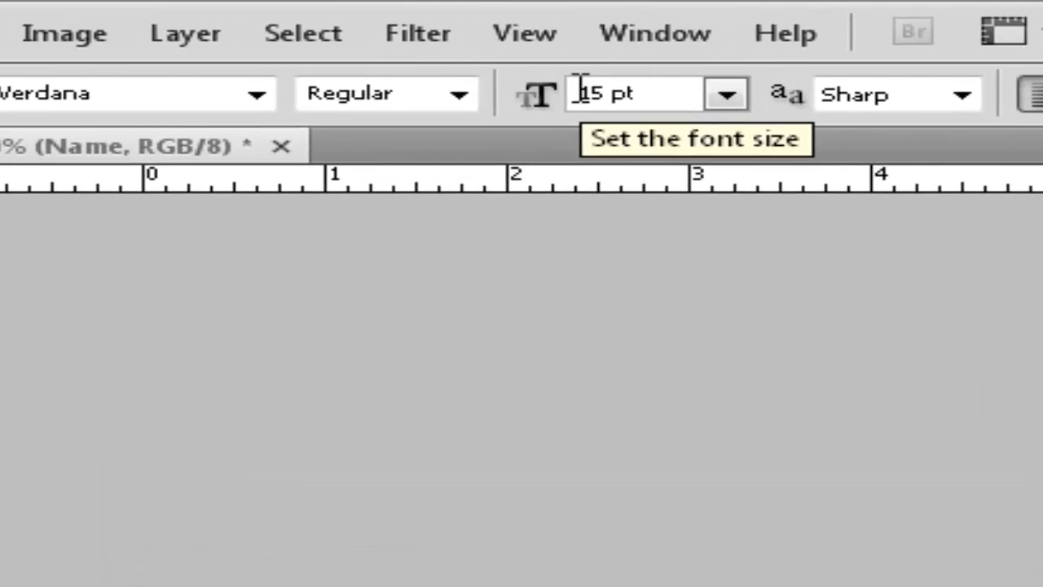
{"action": "key", "text": "shift+Left"}
{"action": "key", "text": "shift+Left"}
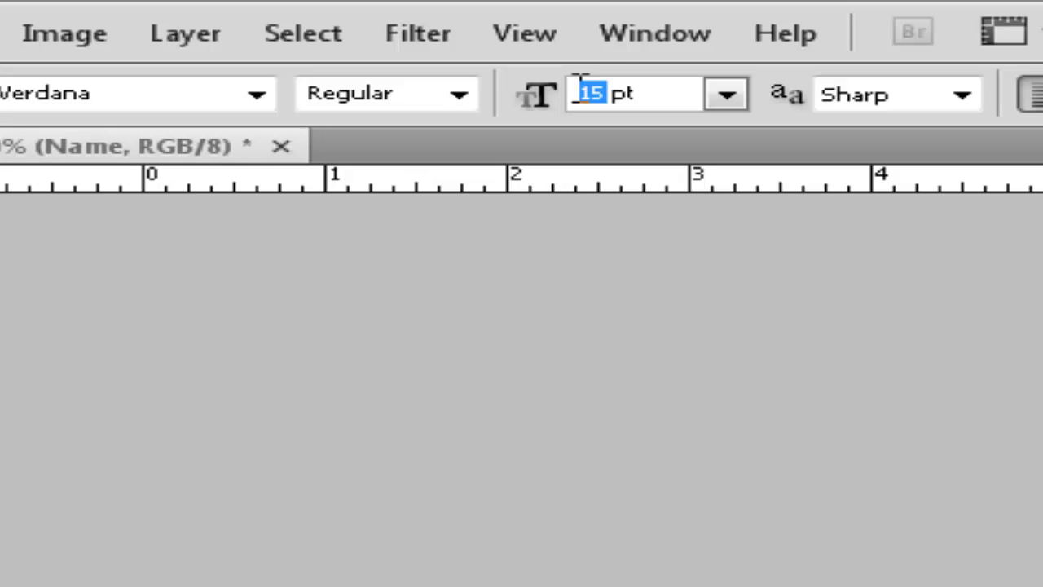
{"action": "type", "text": "35"}
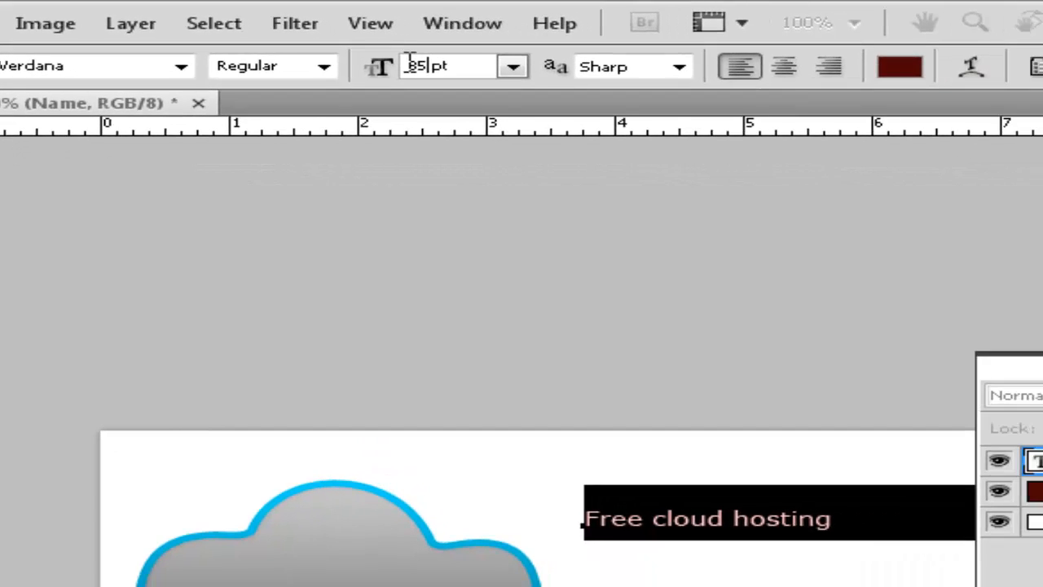
{"action": "key", "text": "Return"}
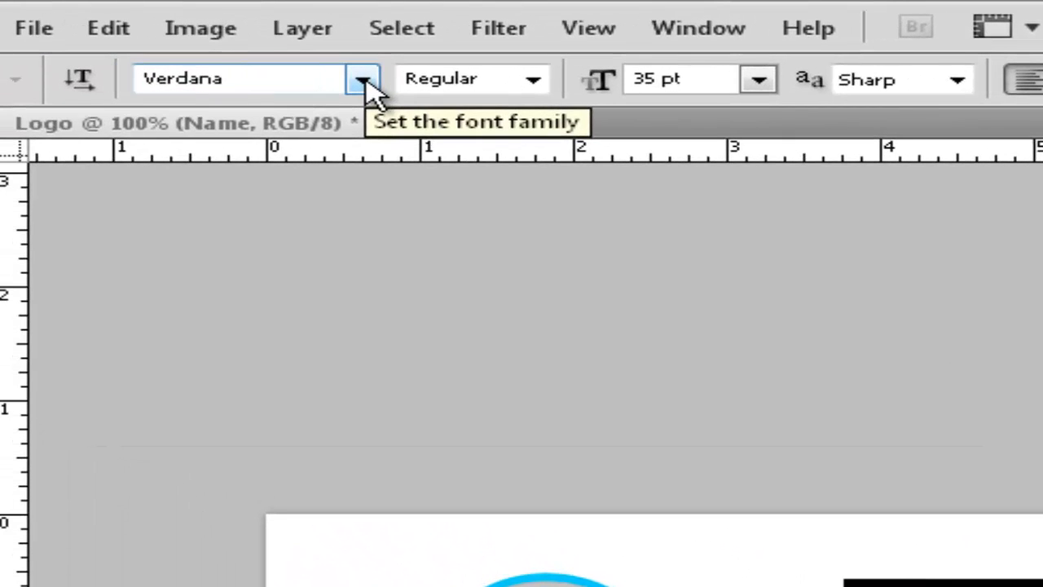
Change the selected text's font to Terminator Two and finish editing the text.
{"action": "left_click", "coordinate": [364, 89]}
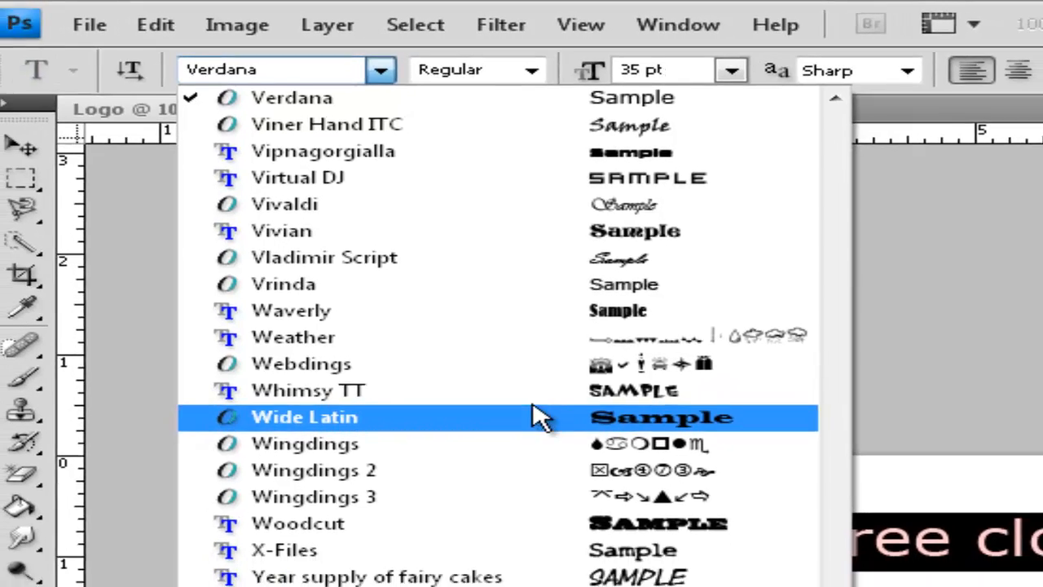
{"action": "scroll", "coordinate": [544, 461], "scroll_direction": "up", "scroll_amount": 5}
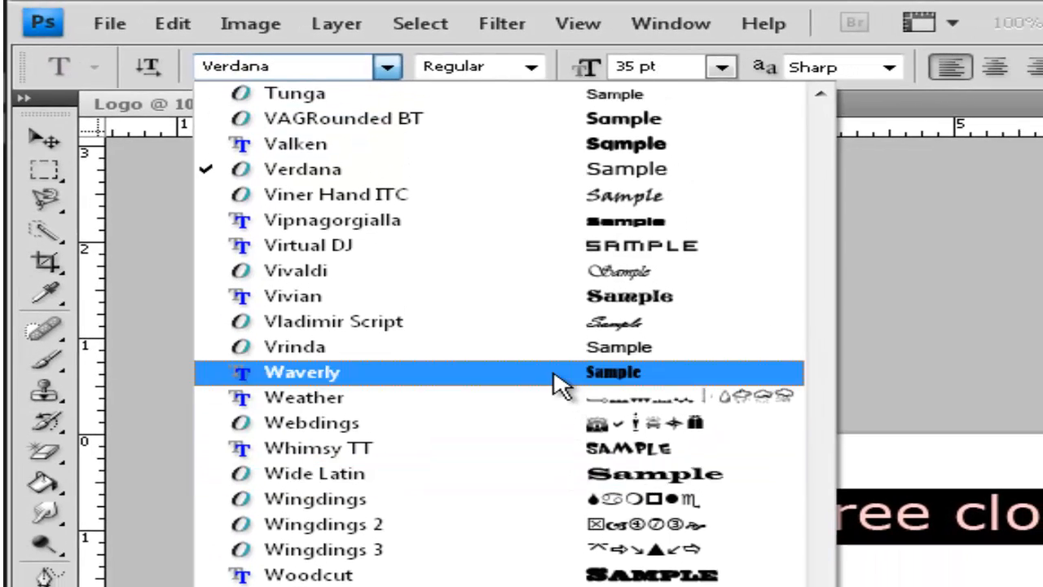
{"action": "scroll", "coordinate": [560, 386], "scroll_direction": "up", "scroll_amount": 4}
{"action": "scroll", "coordinate": [561, 386], "scroll_direction": "up", "scroll_amount": 20}
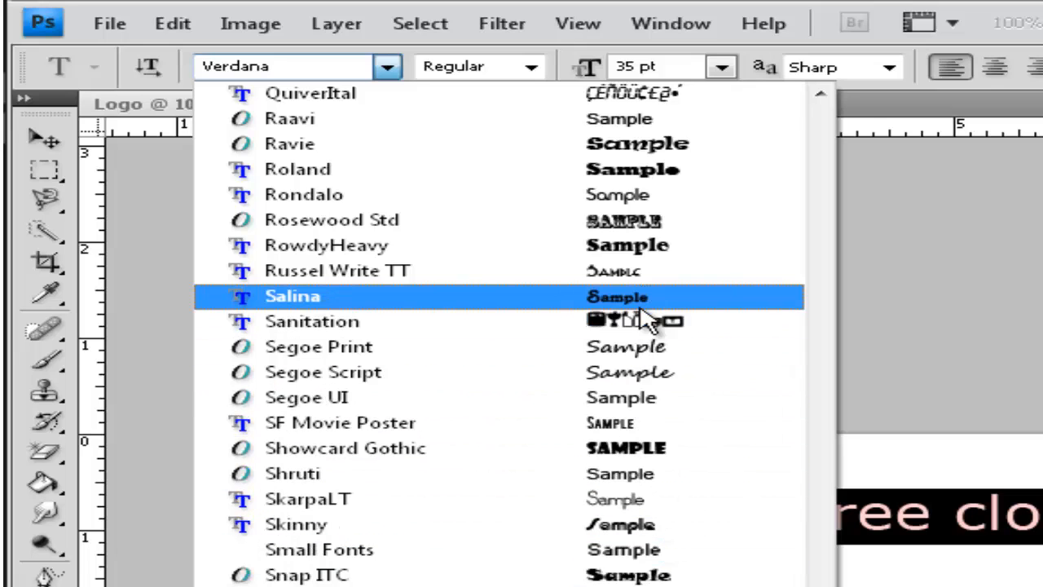
{"action": "scroll", "coordinate": [644, 317], "scroll_direction": "down", "scroll_amount": 3}
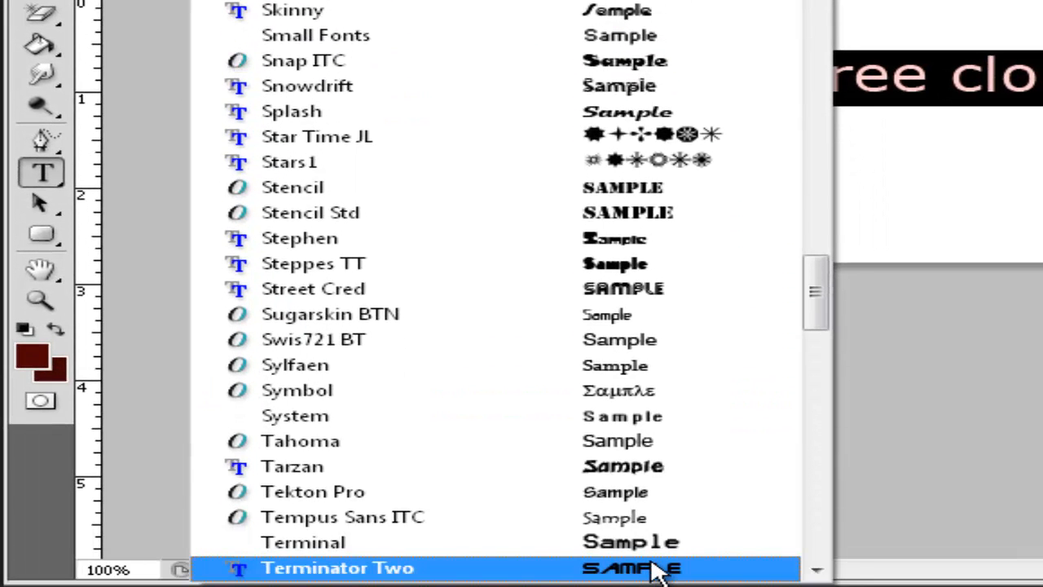
{"action": "left_click", "coordinate": [720, 562]}
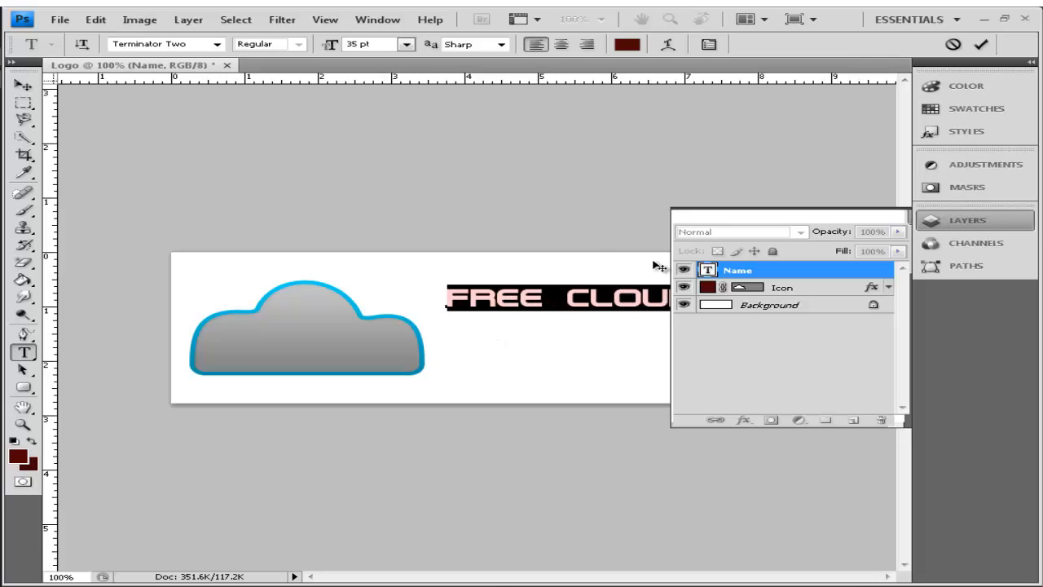
{"action": "left_click", "coordinate": [22, 85]}
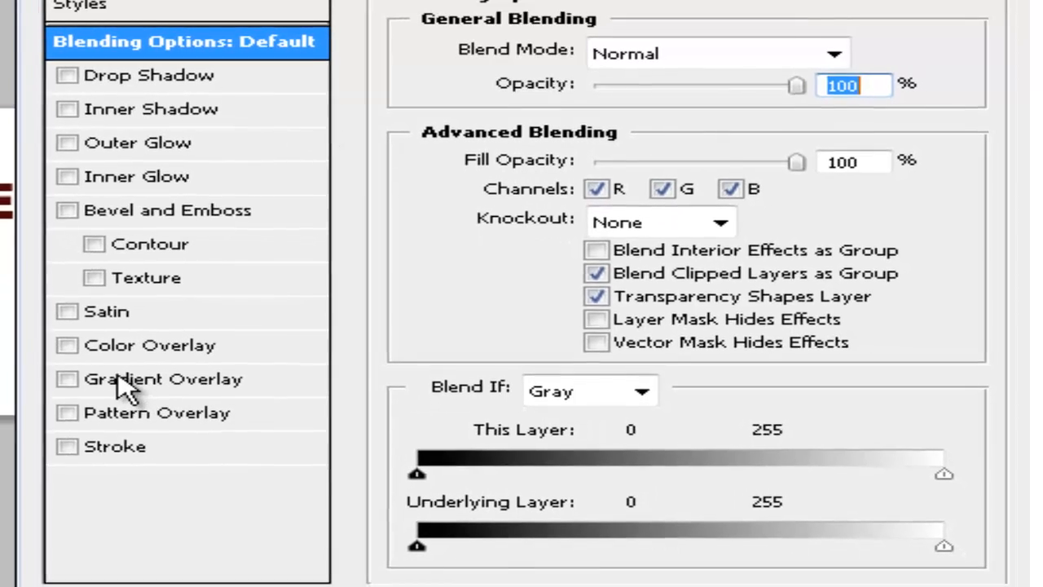
Add a Gradient Overlay to the Name text layer using the Dark Aqua gradient preset.
{"action": "left_click", "coordinate": [73, 375]}
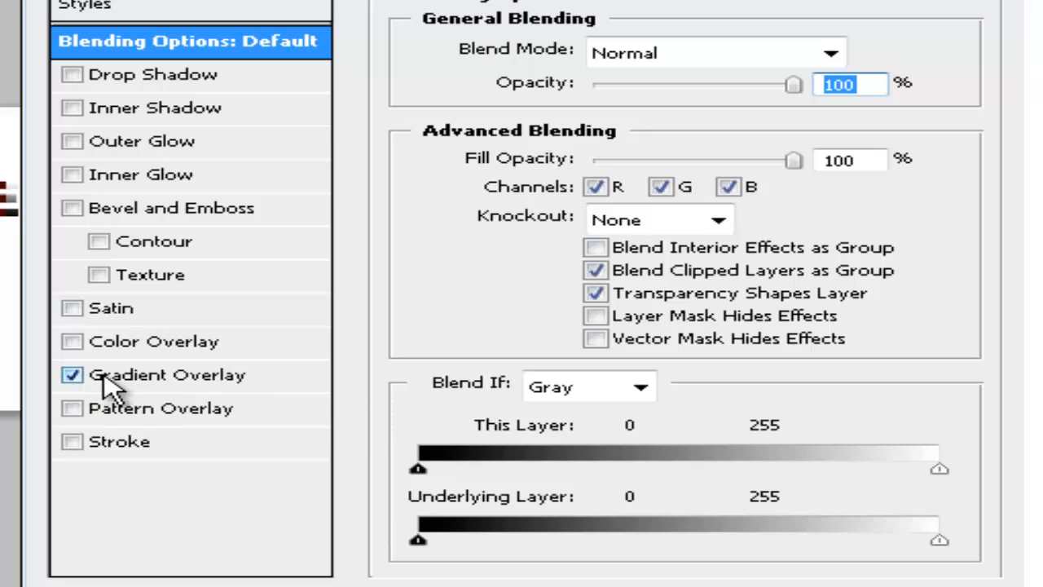
{"action": "left_click", "coordinate": [106, 376]}
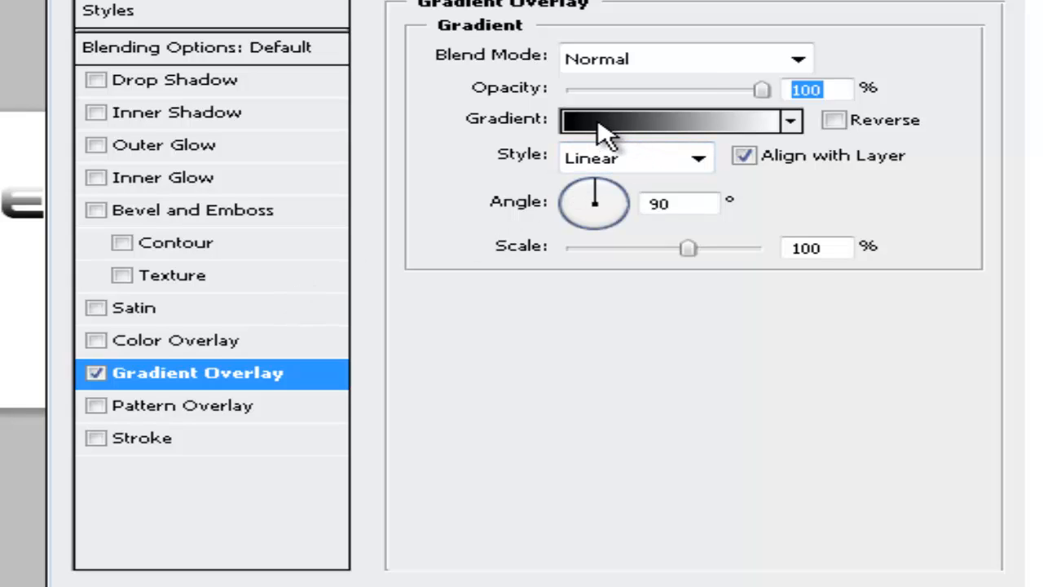
{"action": "left_click", "coordinate": [598, 123]}
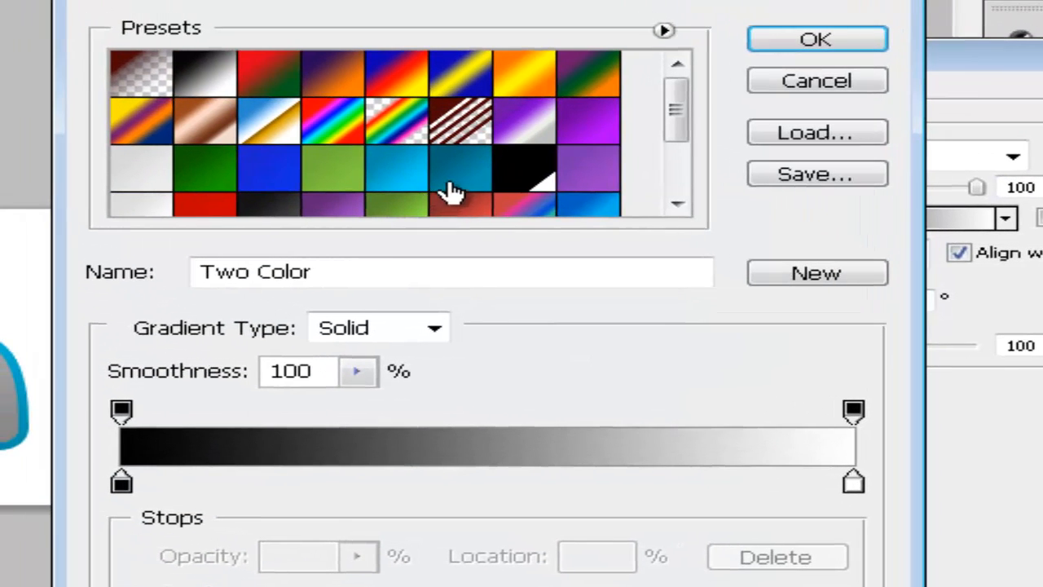
{"action": "left_click", "coordinate": [360, 137]}
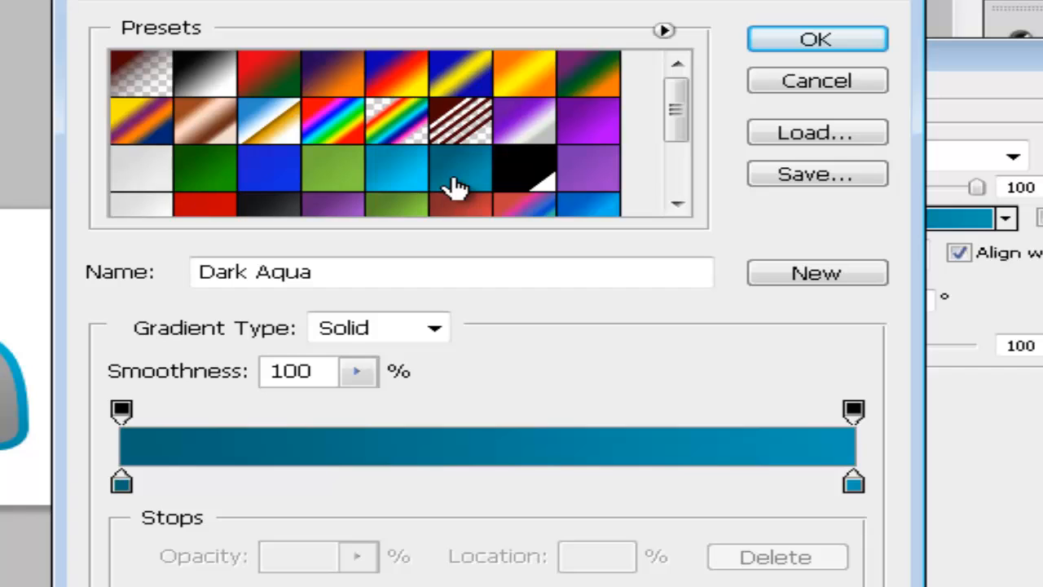
{"action": "left_click", "coordinate": [825, 43]}
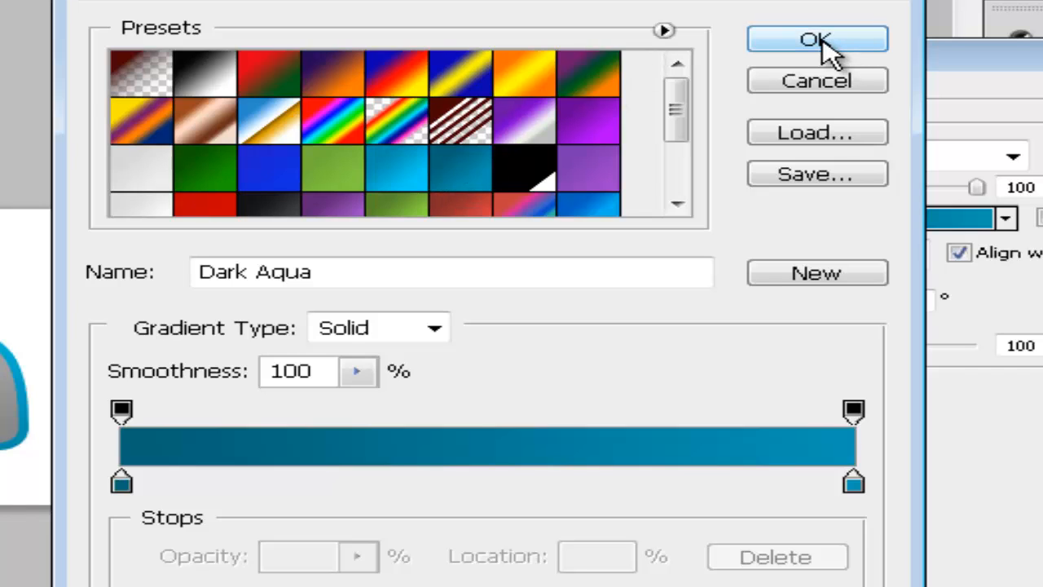
Accept the Dark Aqua gradient and add a 1 px Stroke positioned Inside to the Name text layer.
{"action": "left_click", "coordinate": [823, 45]}
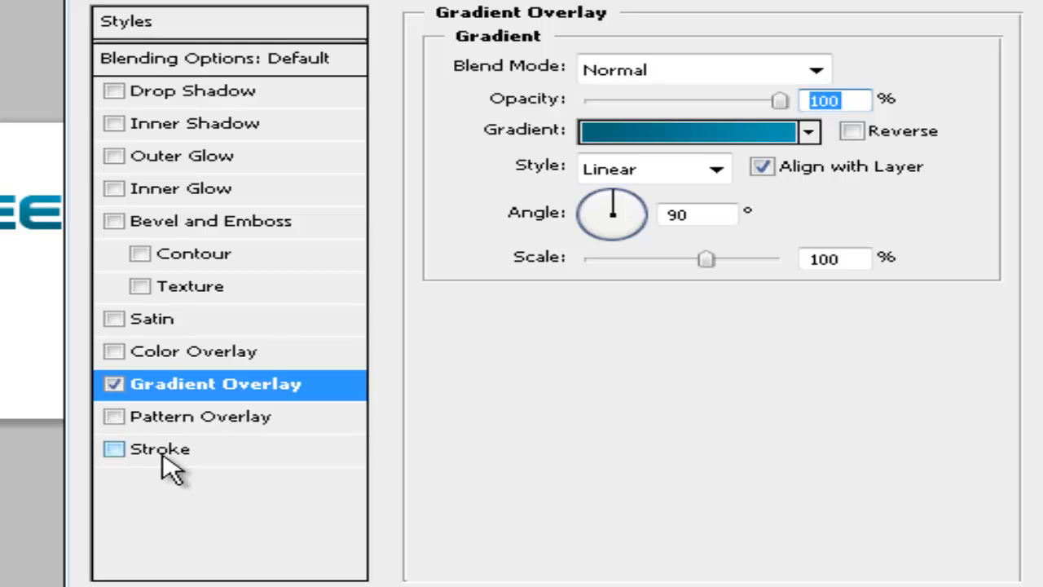
{"action": "left_click", "coordinate": [162, 455]}
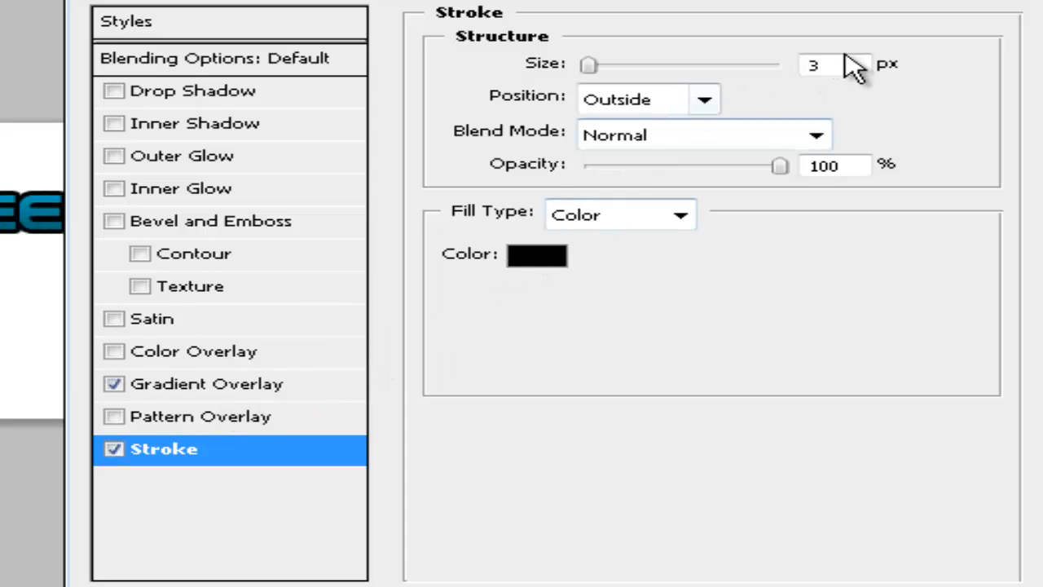
{"action": "left_click_drag", "start_coordinate": [842, 57], "coordinate": [789, 62]}
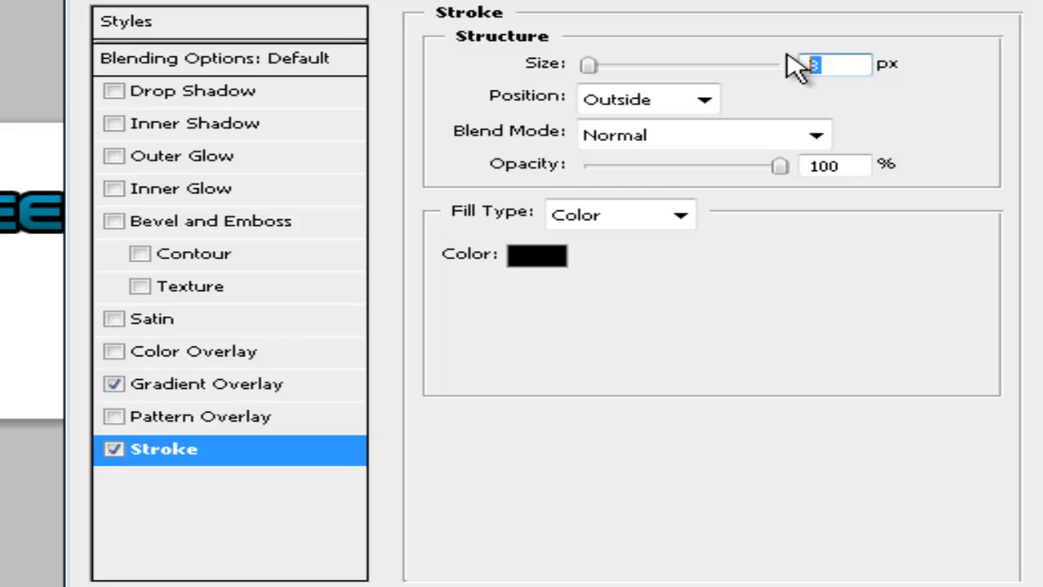
{"action": "type", "text": "1"}
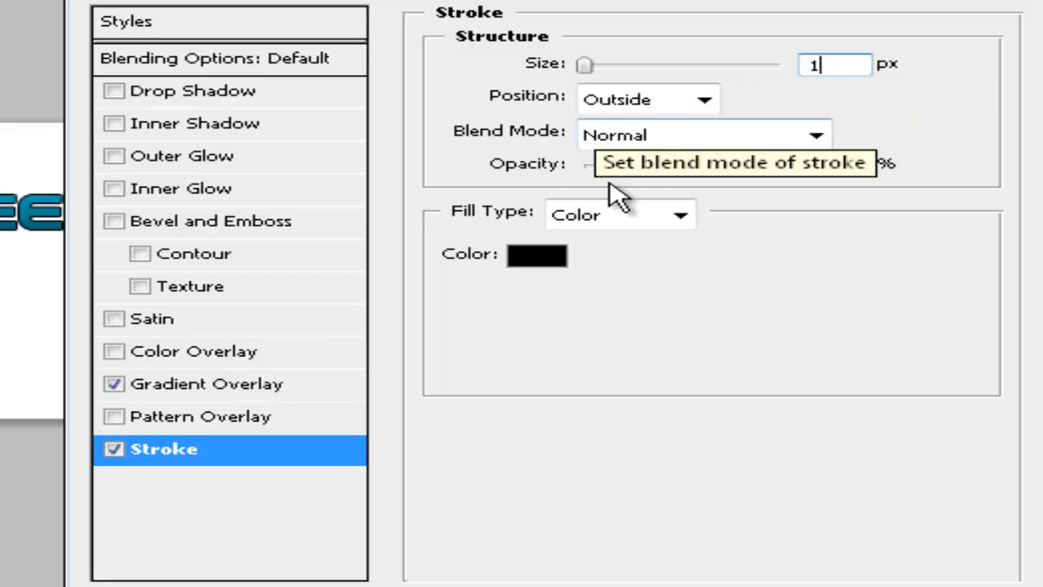
{"action": "left_click", "coordinate": [704, 99]}
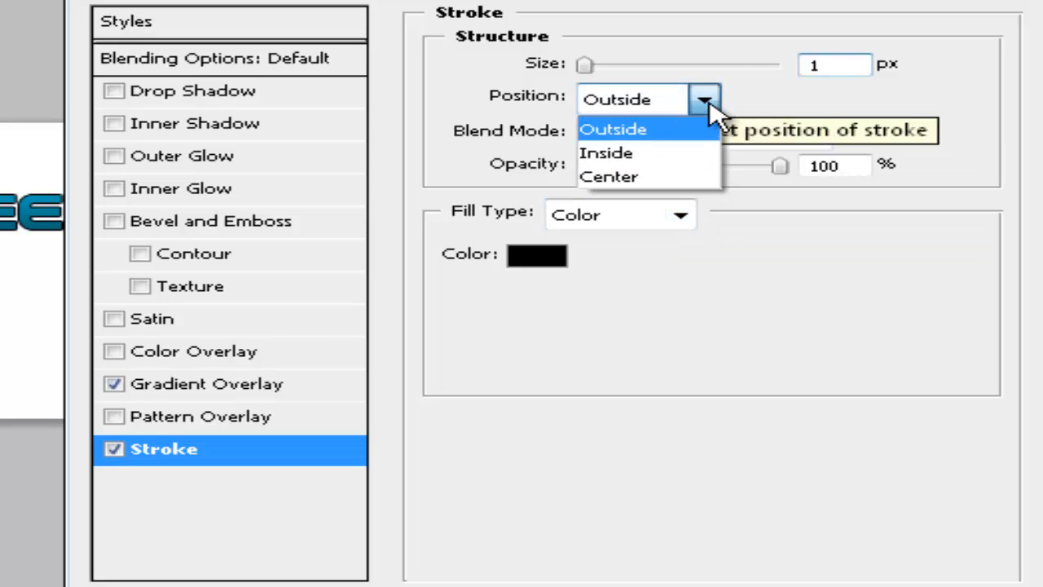
{"action": "left_click", "coordinate": [670, 153]}
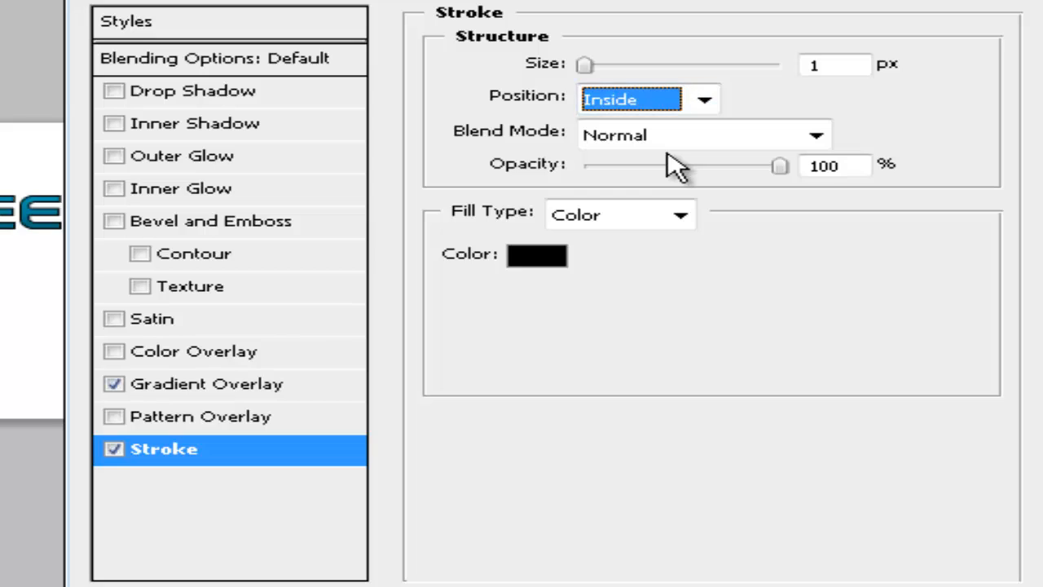
Change the stroke's fill type to Gradient and apply the Dark Grey gradient preset to it.
{"action": "left_click", "coordinate": [692, 210]}
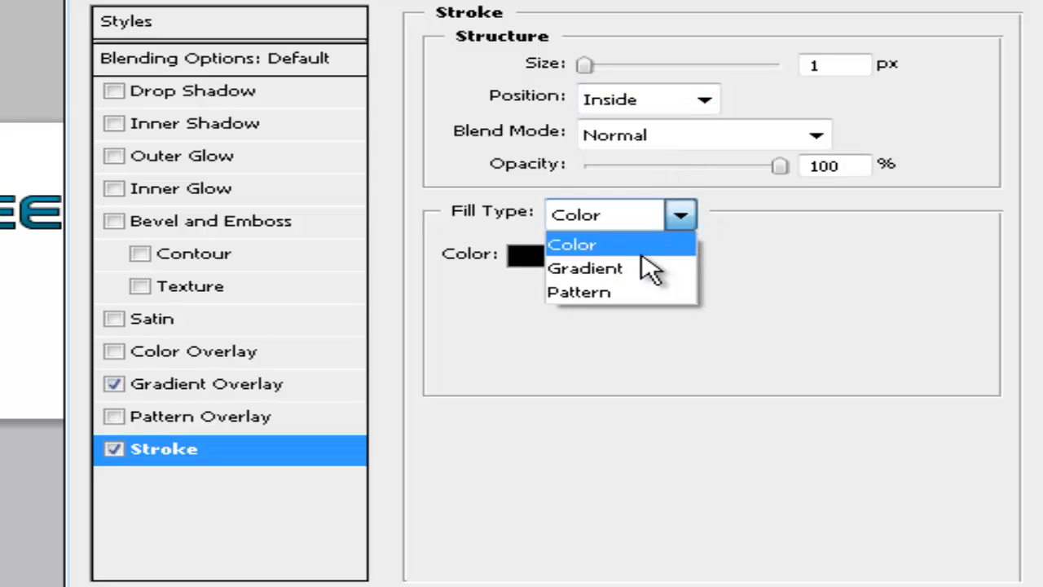
{"action": "left_click", "coordinate": [629, 267]}
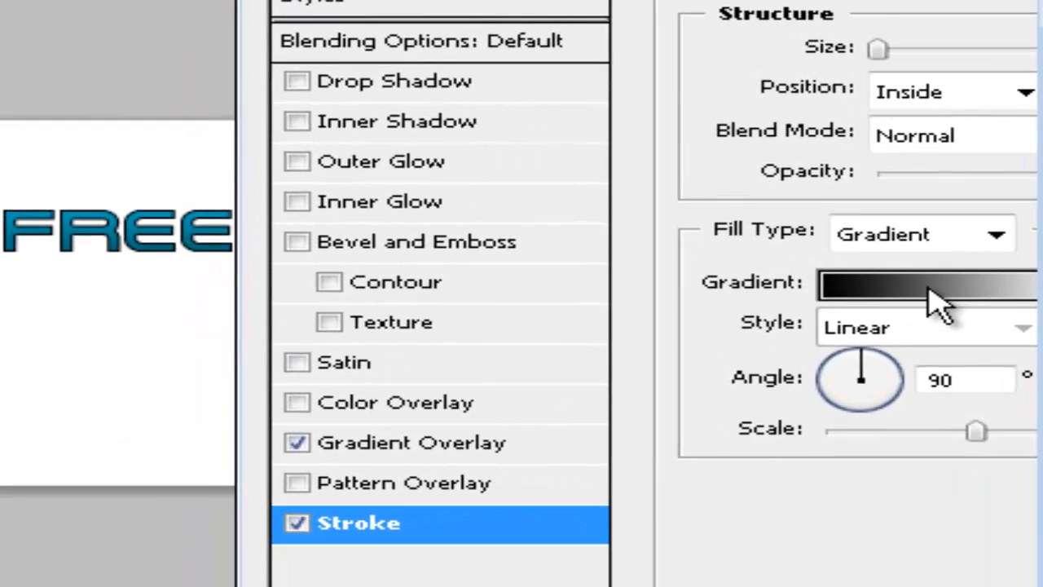
{"action": "left_click", "coordinate": [929, 287]}
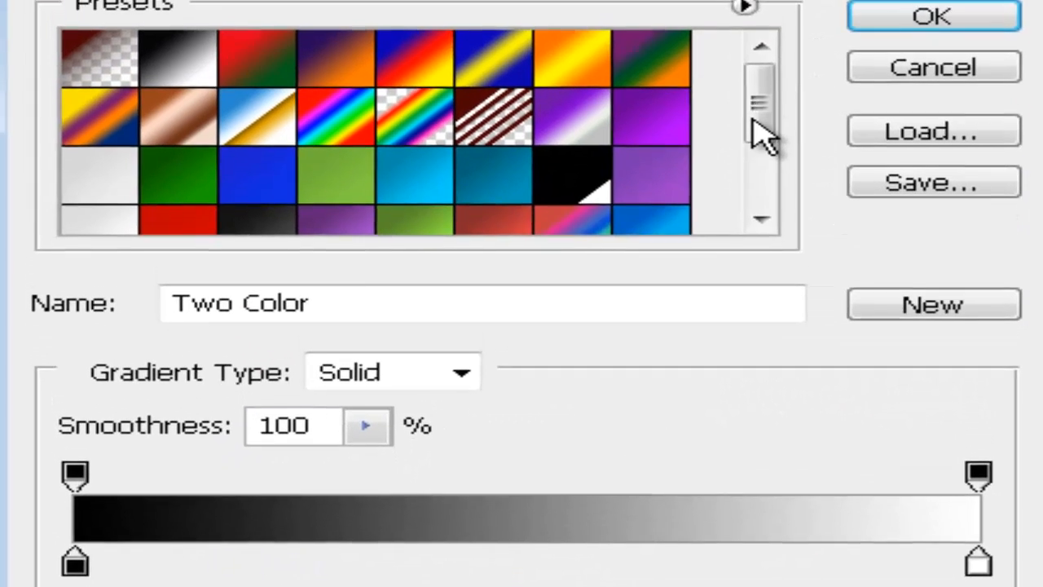
{"action": "left_click_drag", "start_coordinate": [758, 134], "coordinate": [728, 188]}
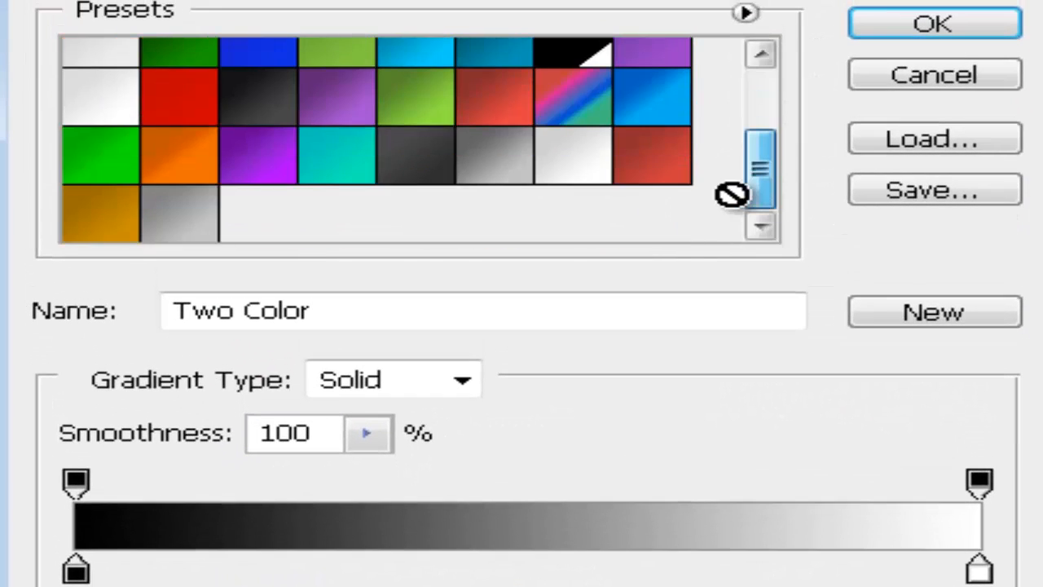
{"action": "left_click_drag", "start_coordinate": [206, 202], "coordinate": [177, 226]}
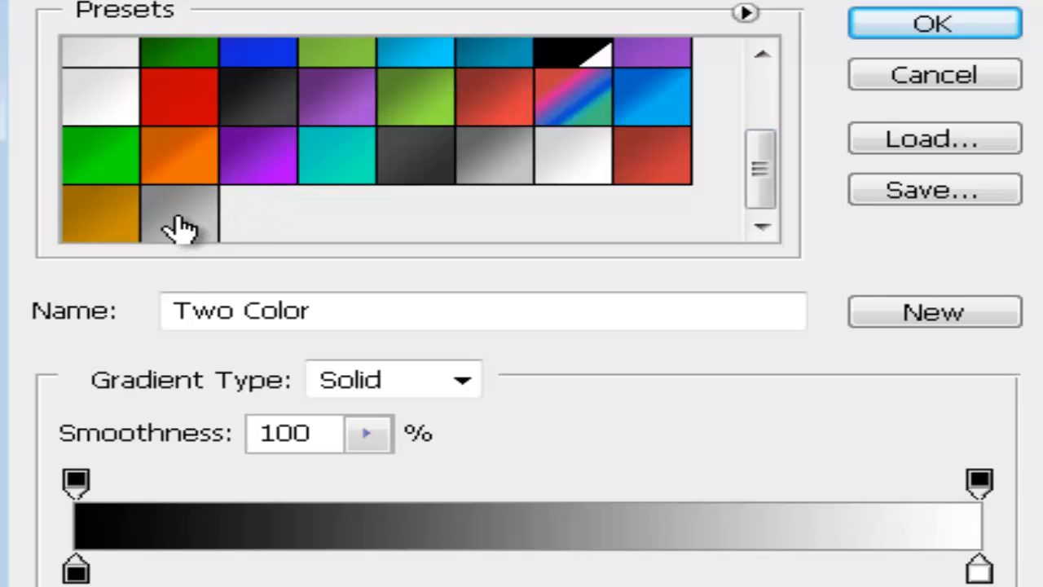
{"action": "left_click", "coordinate": [177, 225]}
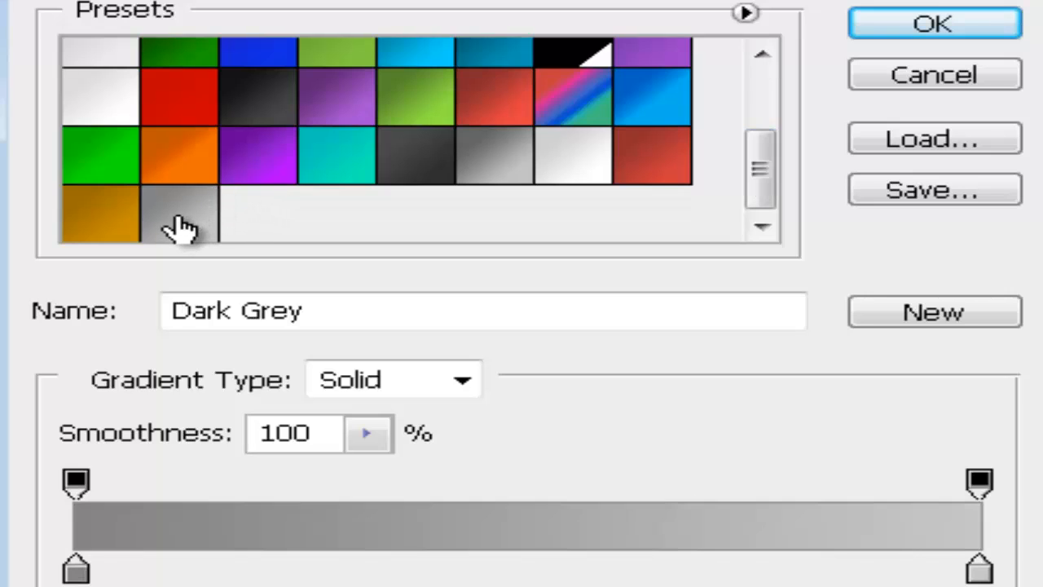
{"action": "left_click", "coordinate": [986, 37]}
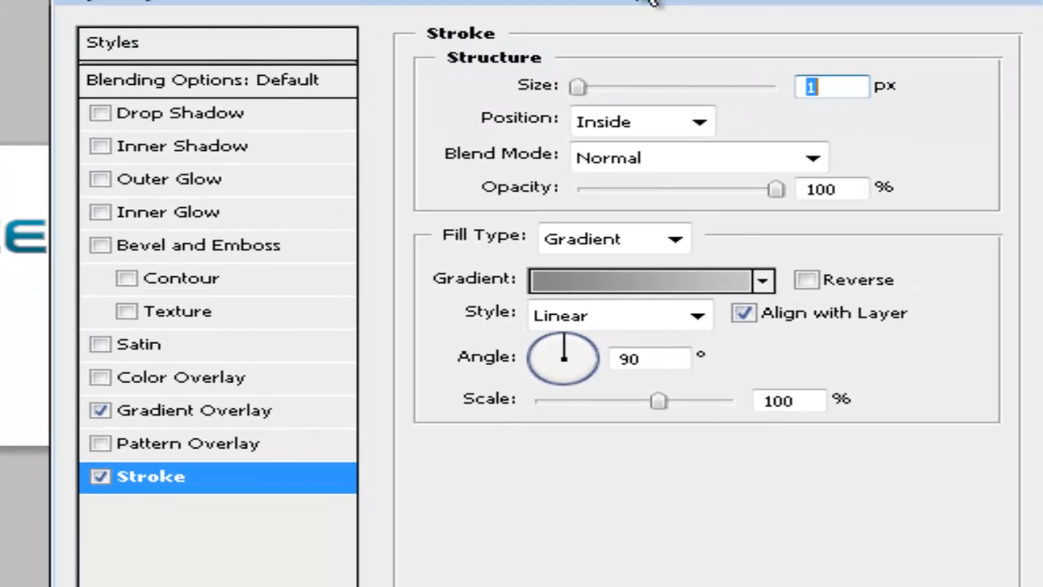
Try a 2 px size and the Overlay blend mode on the stroke, restoring 1 px and Normal.
{"action": "type", "text": "2"}
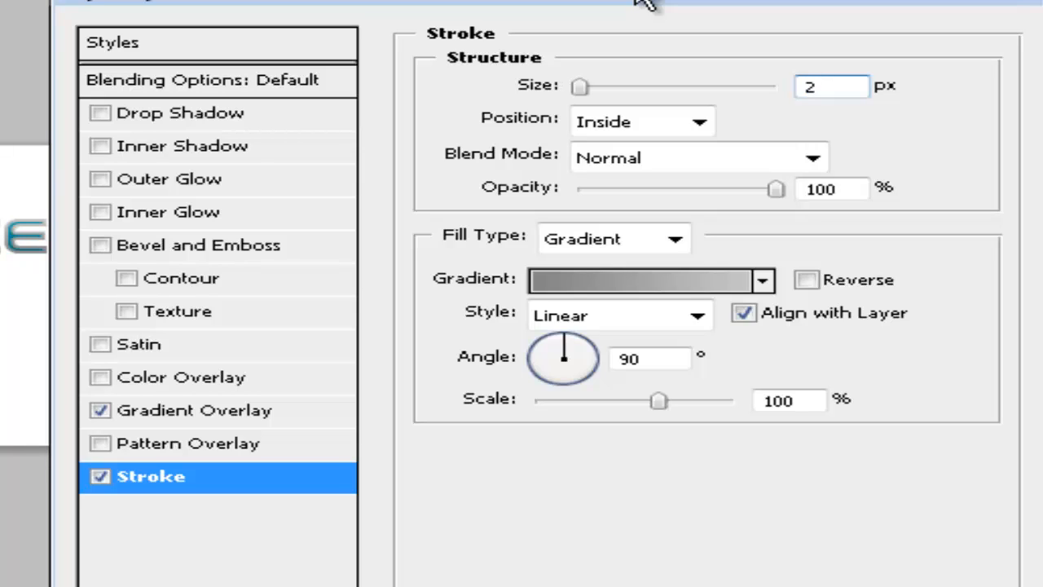
{"action": "key", "text": "BackSpace"}
{"action": "type", "text": "1"}
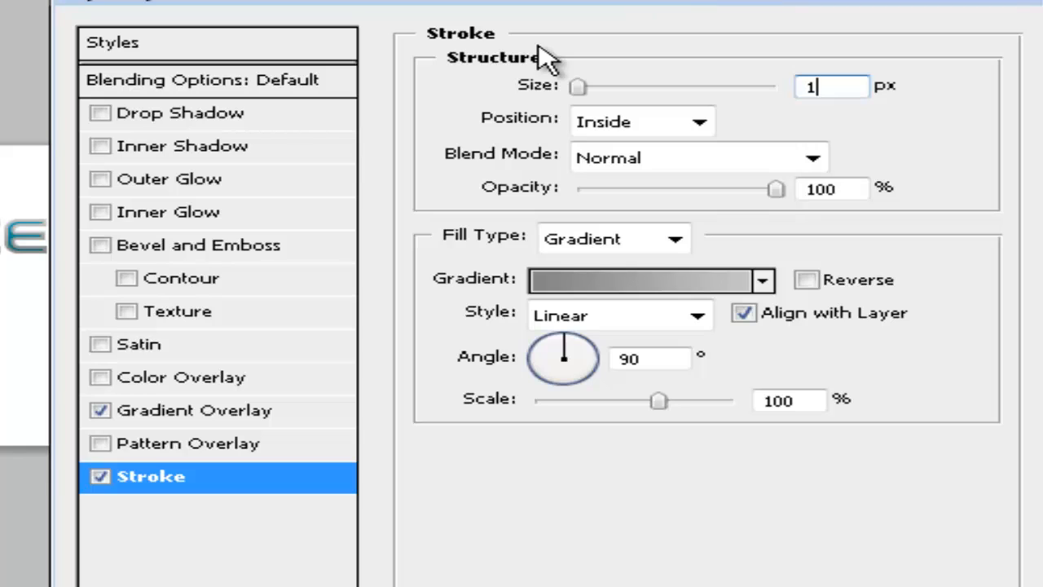
{"action": "left_click", "coordinate": [813, 159]}
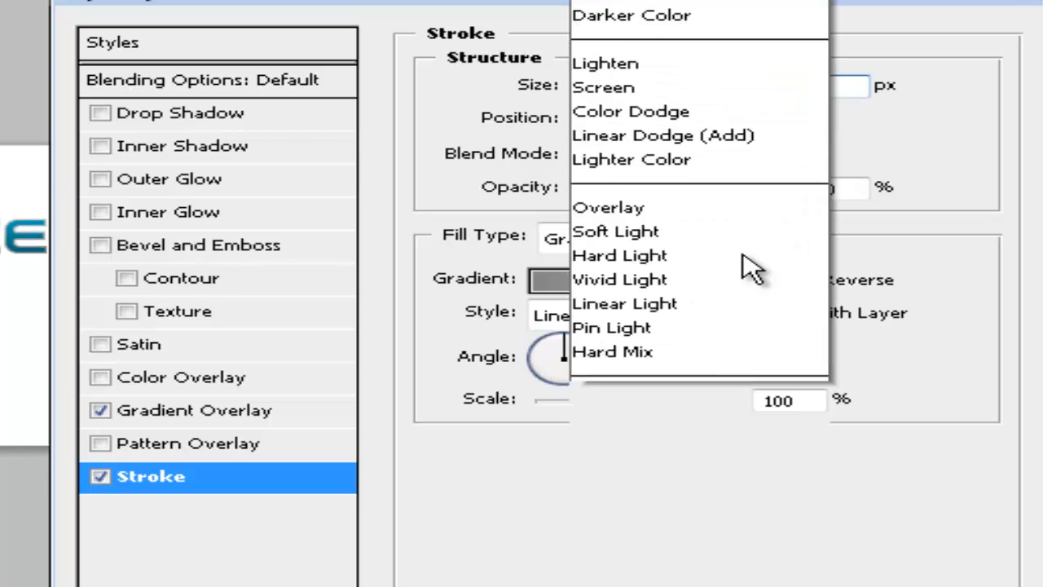
{"action": "scroll", "coordinate": [715, 229], "scroll_direction": "down", "scroll_amount": 2}
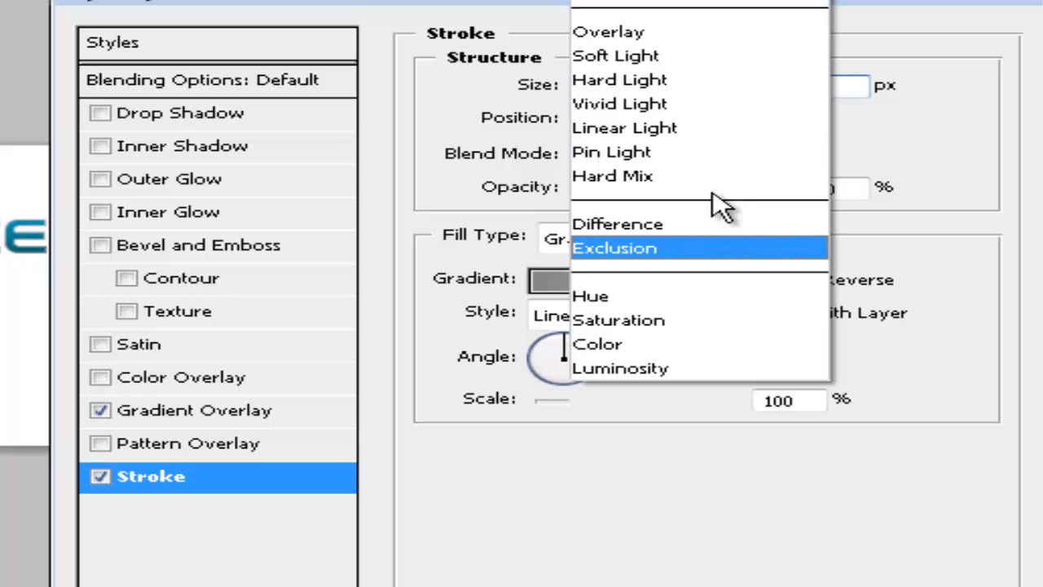
{"action": "left_click", "coordinate": [652, 33]}
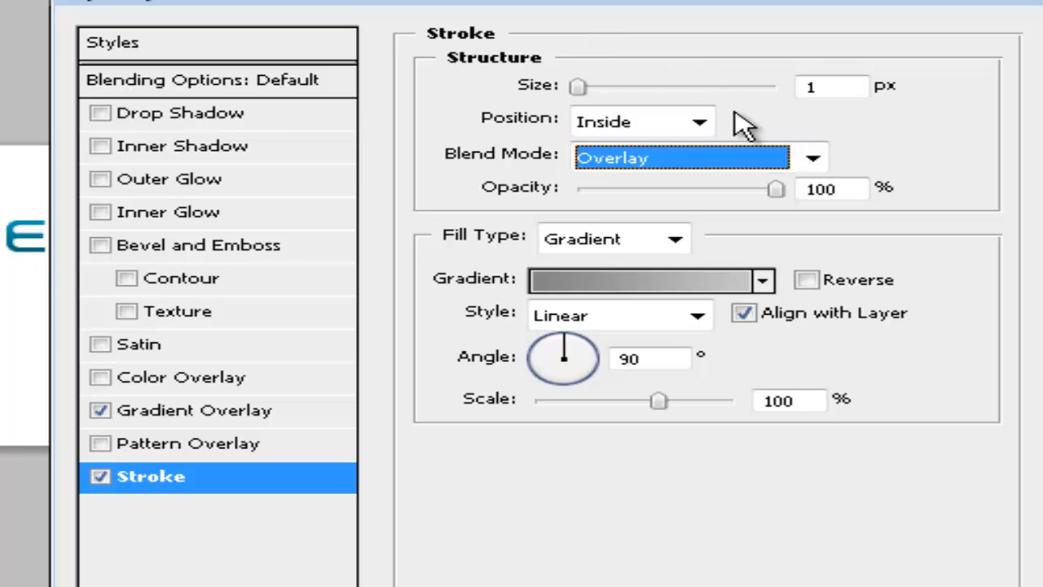
{"action": "left_click", "coordinate": [813, 157]}
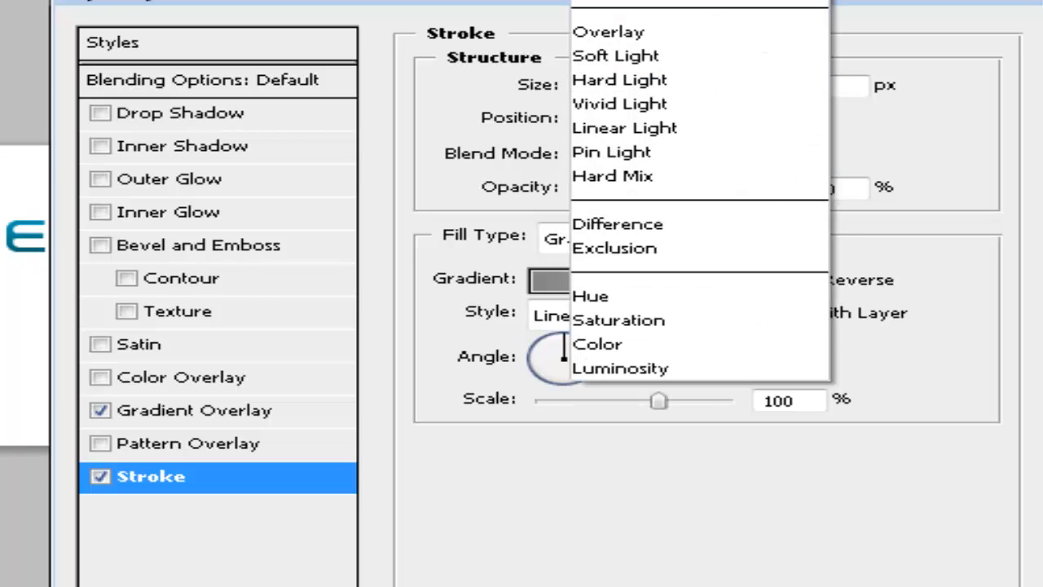
{"action": "key", "text": "Escape"}
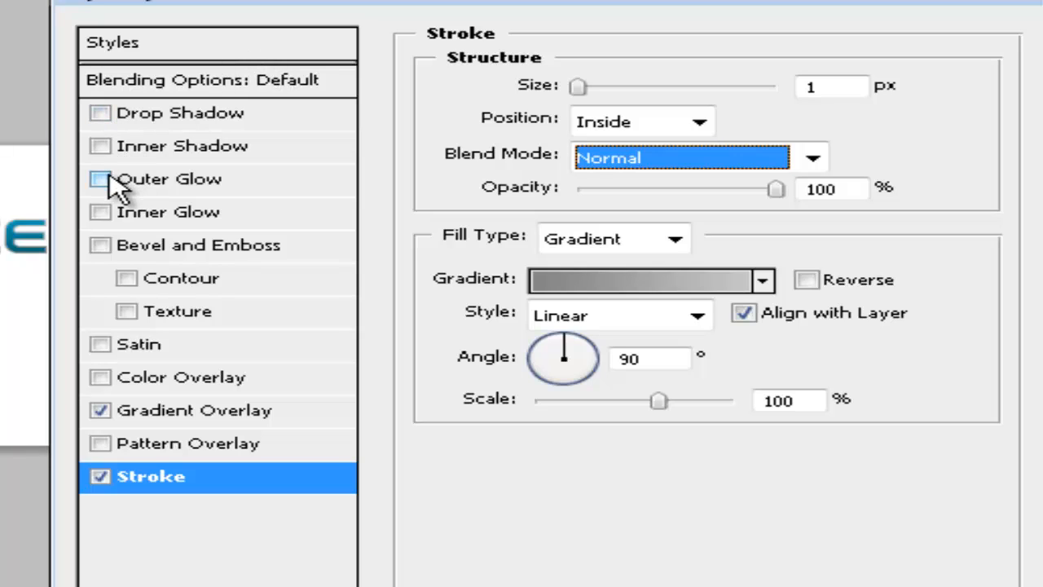
Add a Bevel and Emboss effect with Soften set to 8 px and apply the layer styles to the Name text.
{"action": "left_click", "coordinate": [109, 250]}
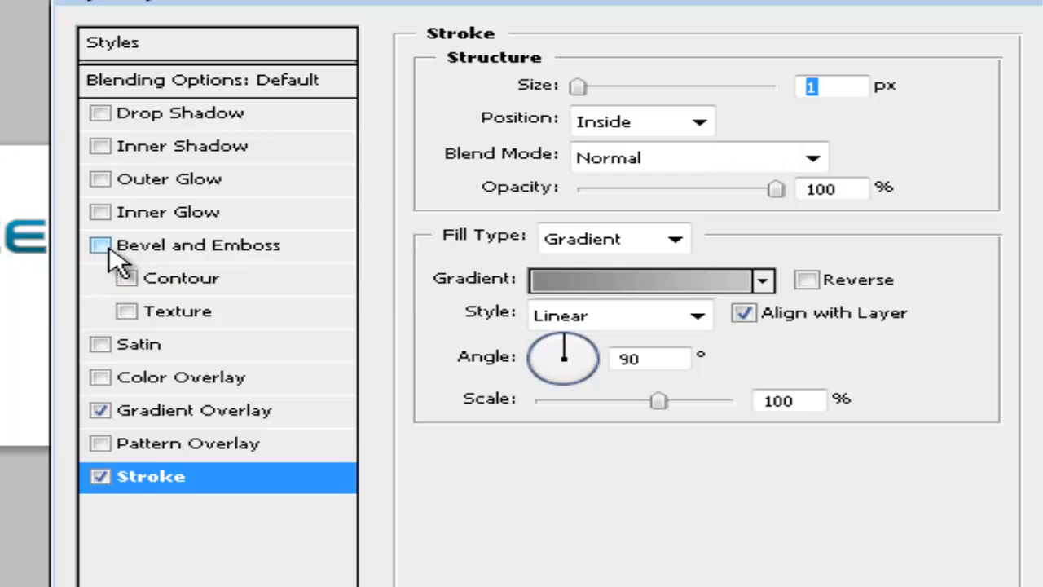
{"action": "left_click", "coordinate": [100, 245]}
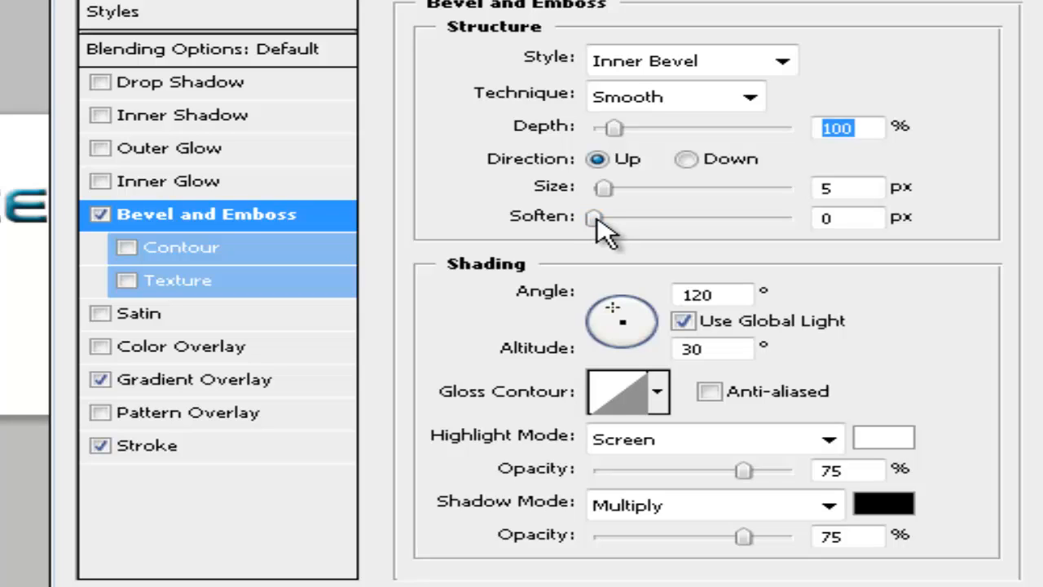
{"action": "left_click_drag", "start_coordinate": [595, 218], "coordinate": [605, 220]}
{"action": "left_click", "coordinate": [623, 218]}
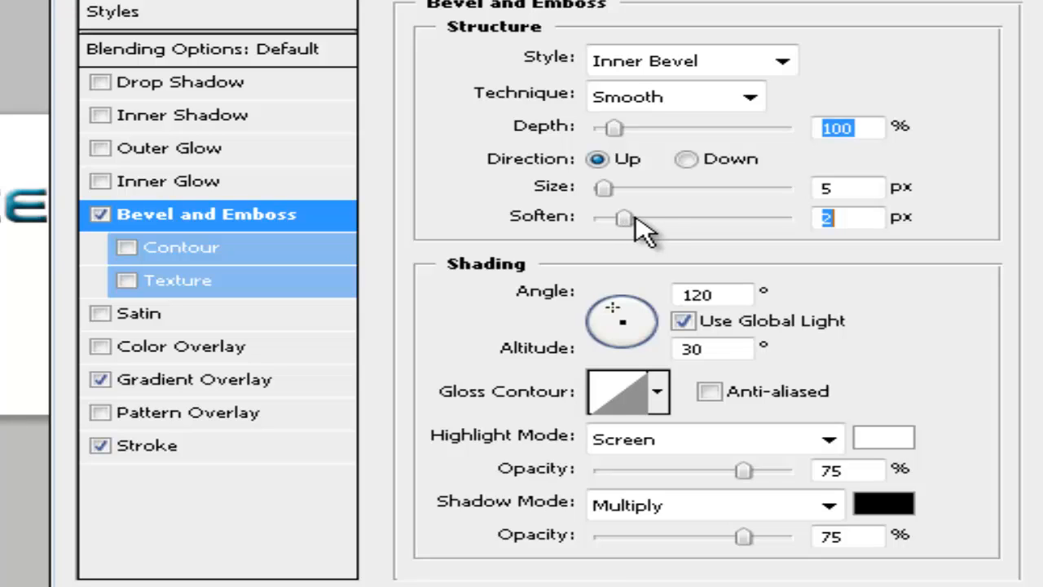
{"action": "left_click", "coordinate": [657, 218]}
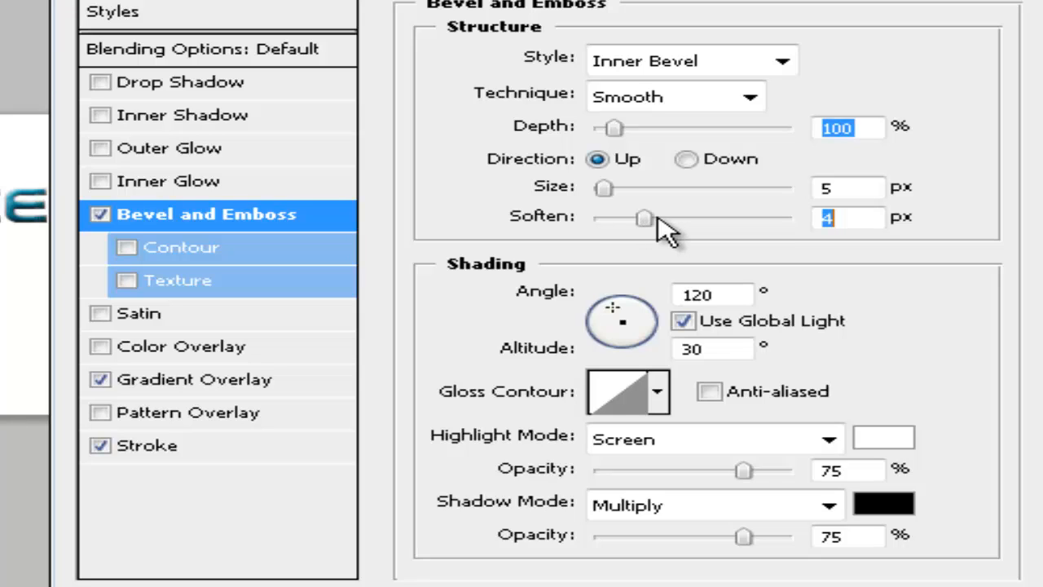
{"action": "left_click", "coordinate": [676, 219]}
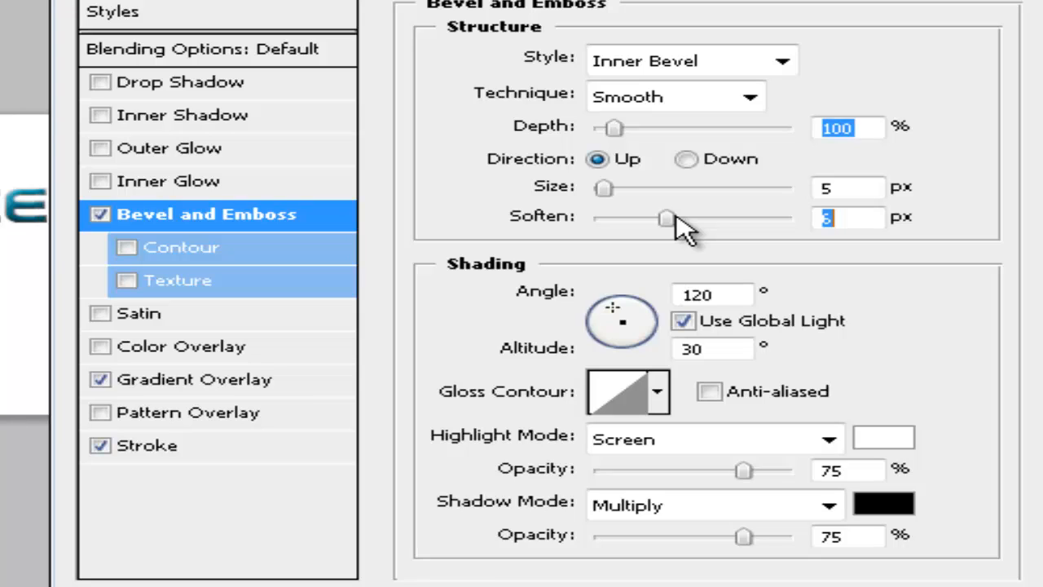
{"action": "left_click", "coordinate": [676, 216]}
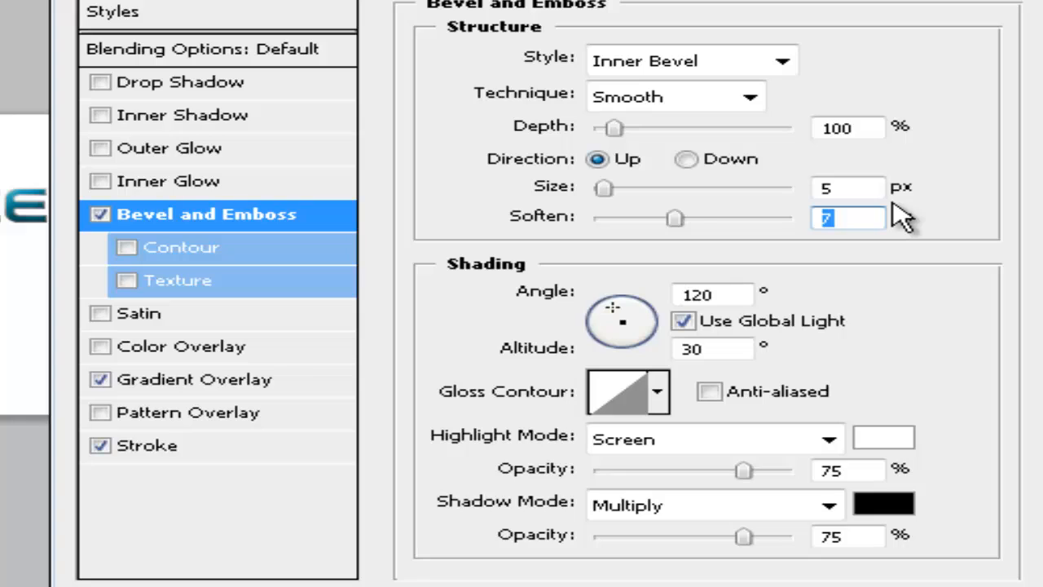
{"action": "type", "text": "8"}
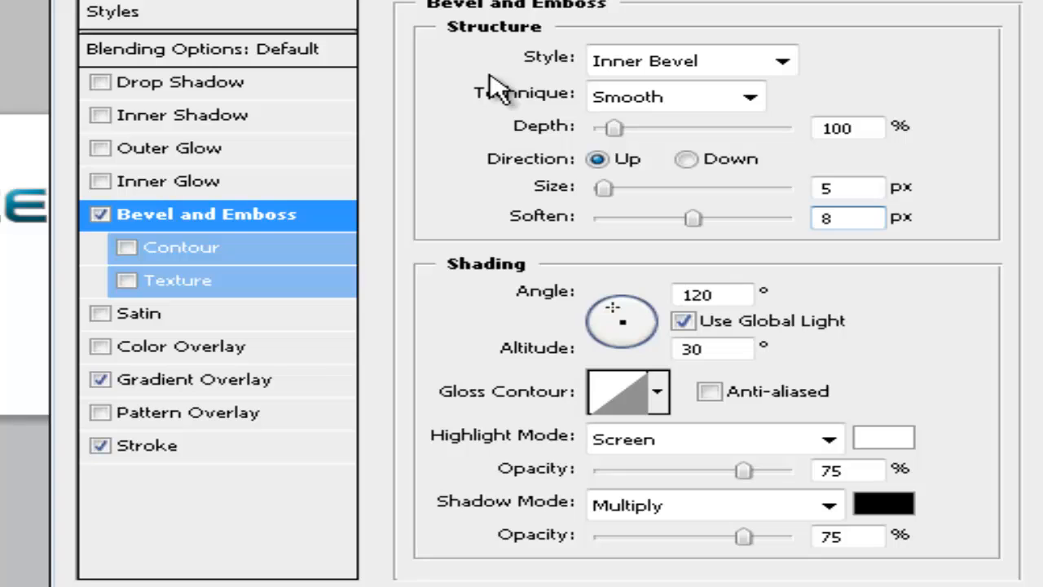
{"action": "key", "text": "Return"}
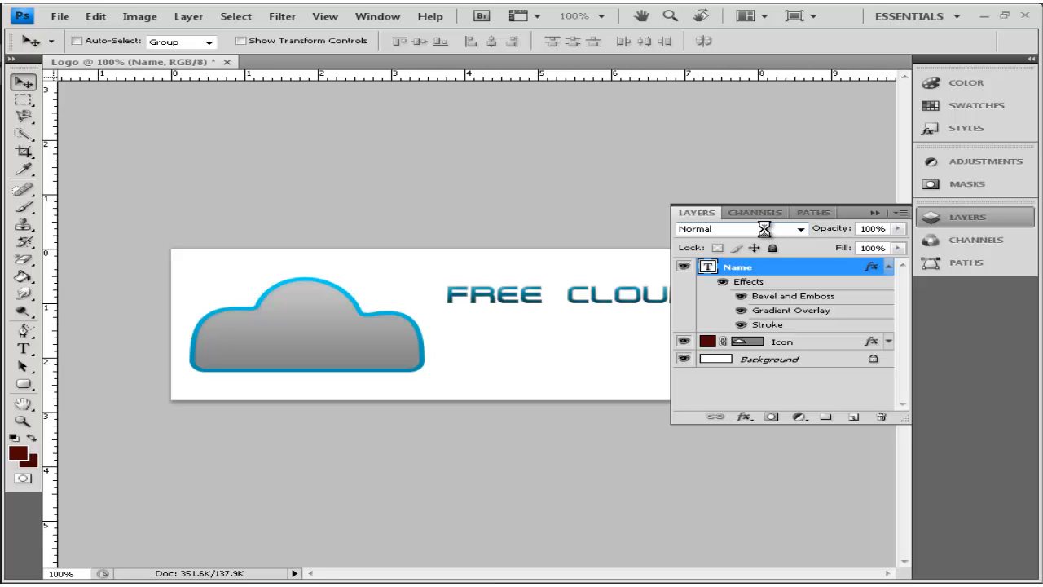
Nudge the Name text about 20 px left toward the cloud and collapse the layer's effects list.
{"action": "key", "text": "shift+Left"}
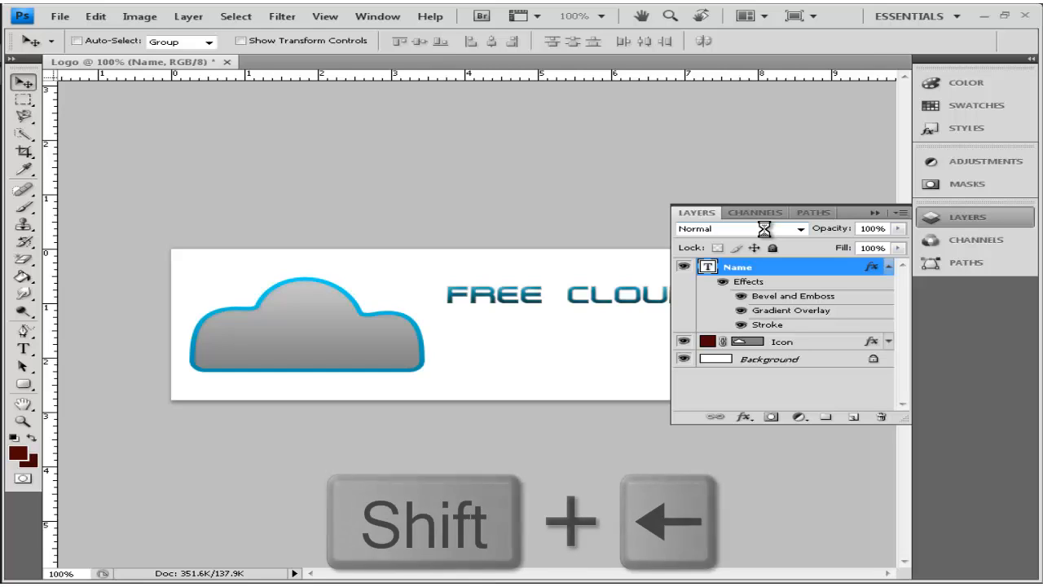
{"action": "key", "text": "shift+Left"}
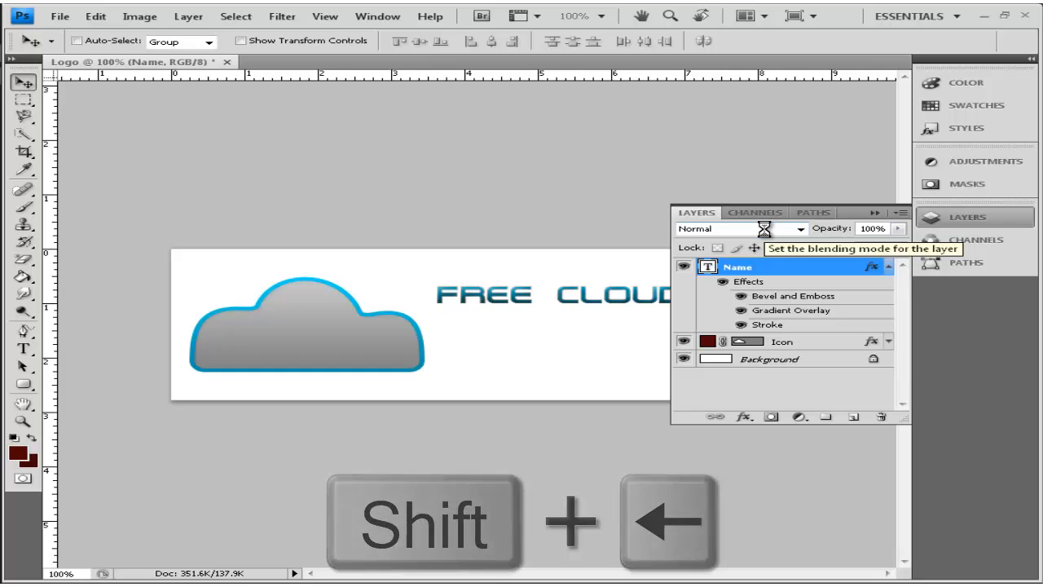
{"action": "key", "text": "shift+Left"}
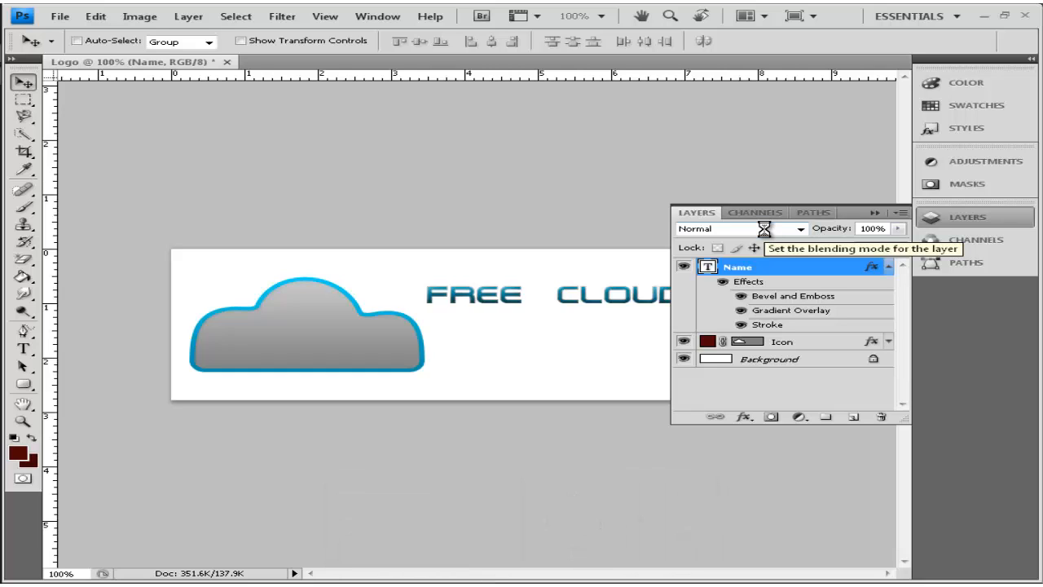
{"action": "left_click", "coordinate": [888, 268]}
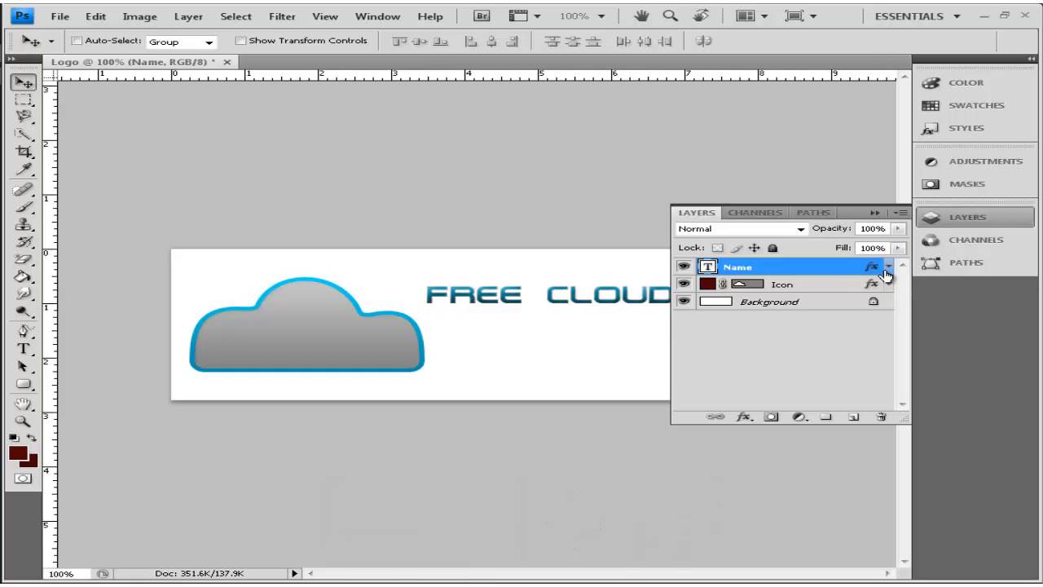
Duplicate the Name text layer and rename the copy "website".
{"action": "key", "text": "ctrl+j"}
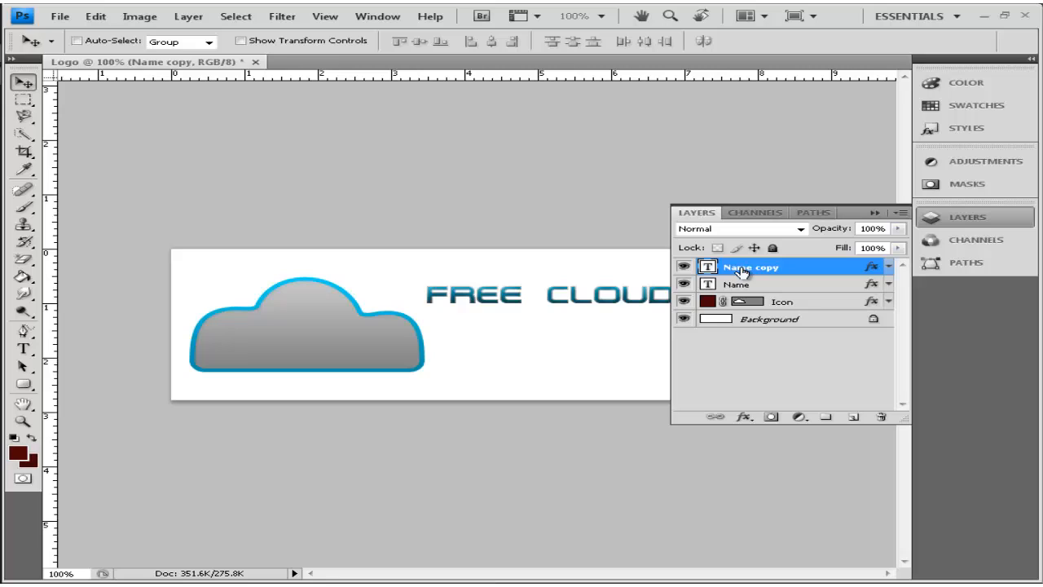
{"action": "double_click", "coordinate": [741, 269]}
{"action": "type", "text": "website"}
{"action": "key", "text": "Return"}
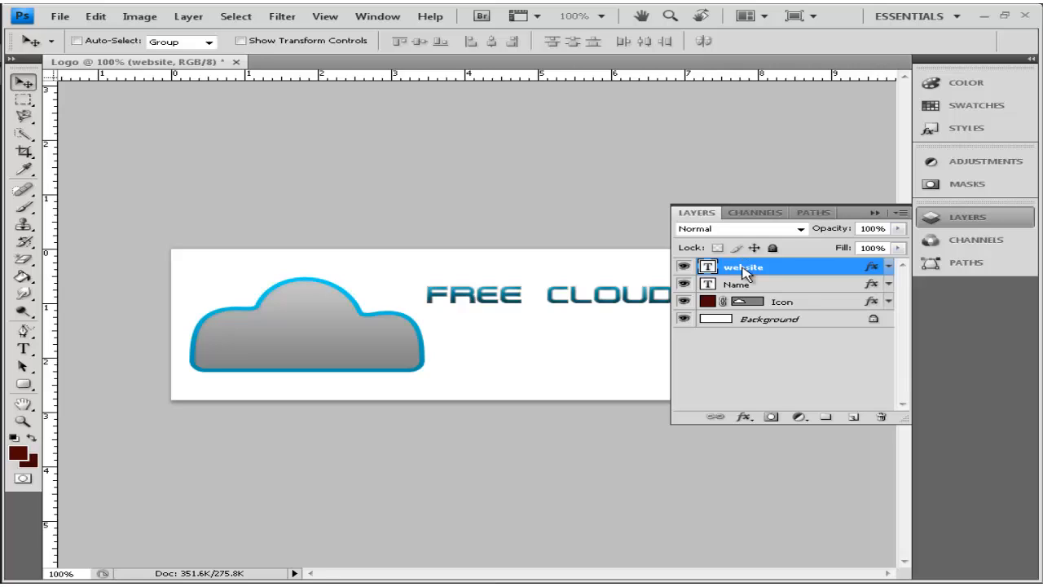
Move the website text layer straight down, directly beneath the original "Free cloud hosting" text.
{"action": "key", "text": "shift+Down"}
{"action": "key", "text": "shift+Down"}
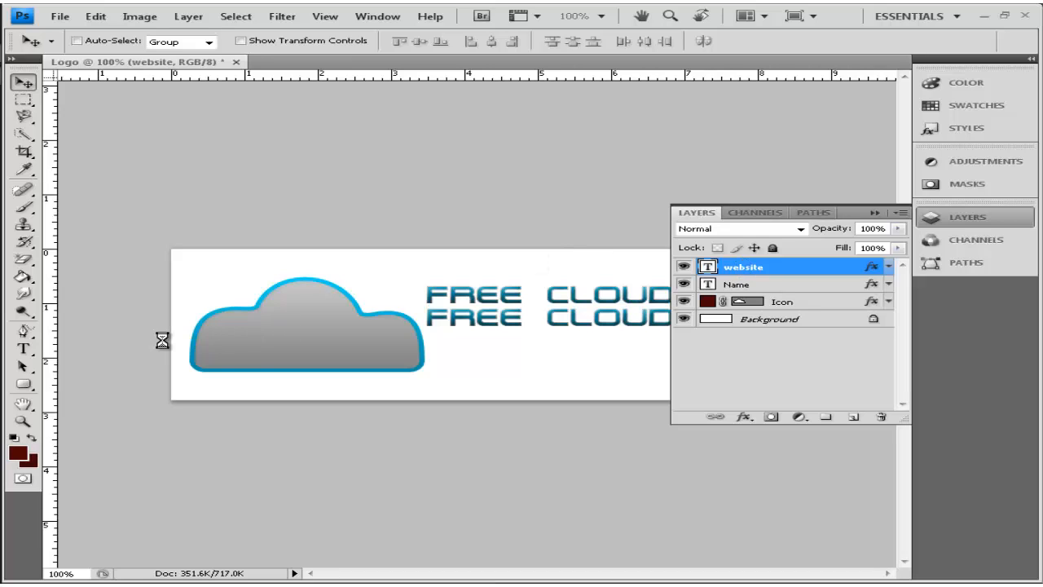
Replace the text of the website layer with "X10HOSTING.COM".
{"action": "left_click", "coordinate": [25, 349]}
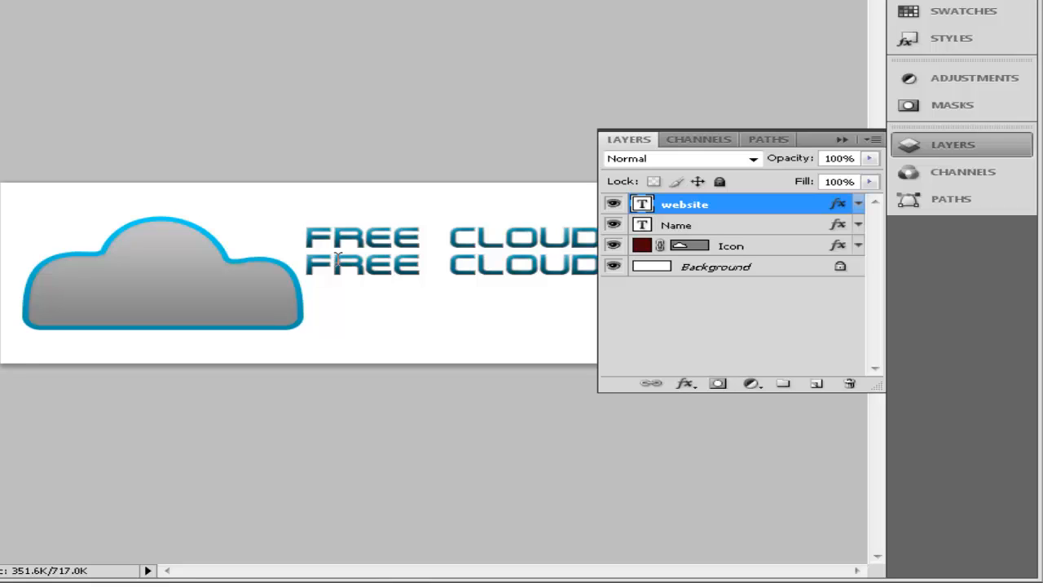
{"action": "left_click", "coordinate": [337, 257]}
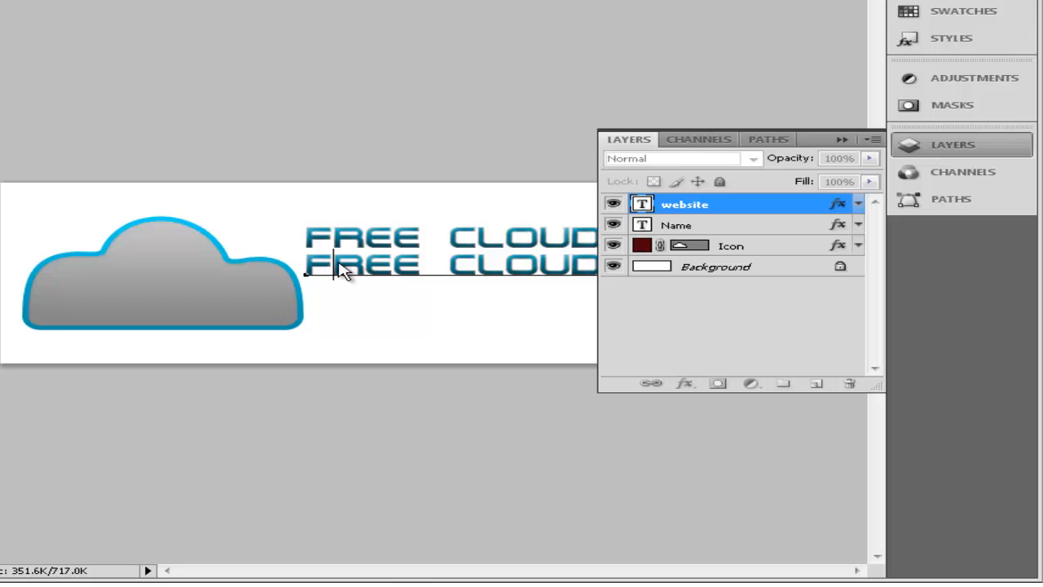
{"action": "key", "text": "ctrl"}
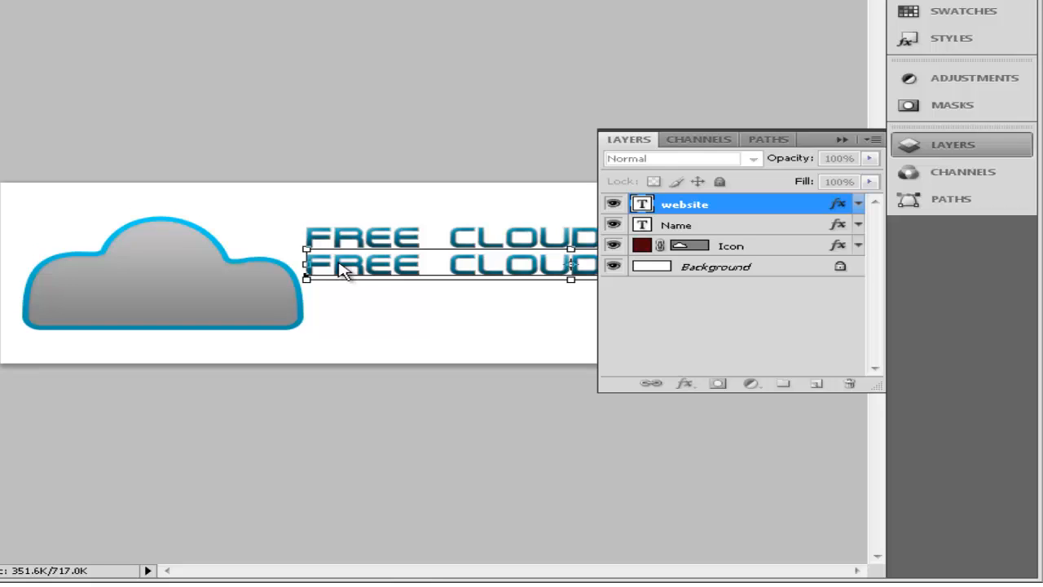
{"action": "key", "text": "ctrl+a"}
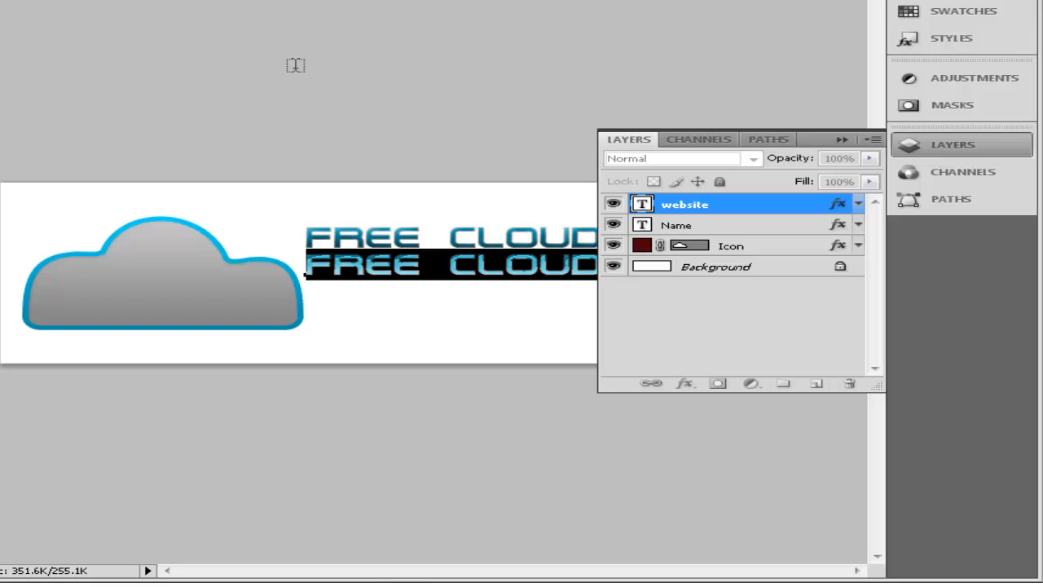
{"action": "key", "text": "Right"}
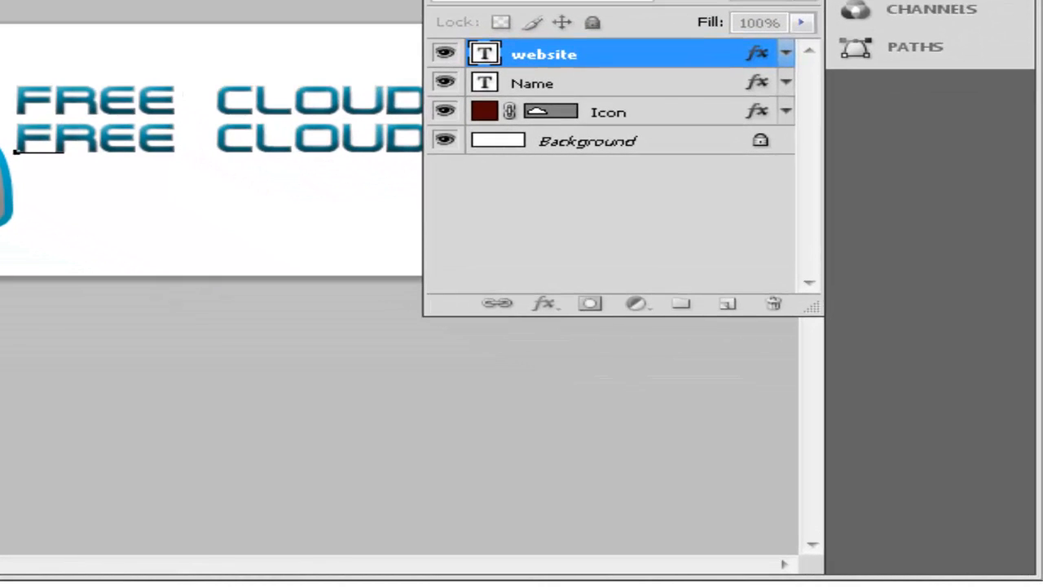
{"action": "type", "text": "X"}
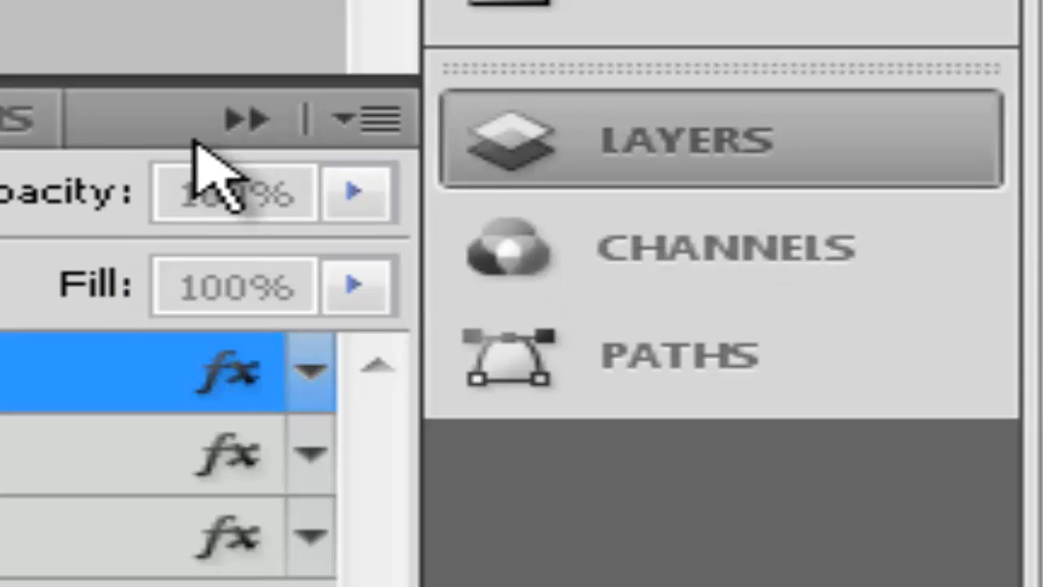
{"action": "left_click", "coordinate": [256, 116]}
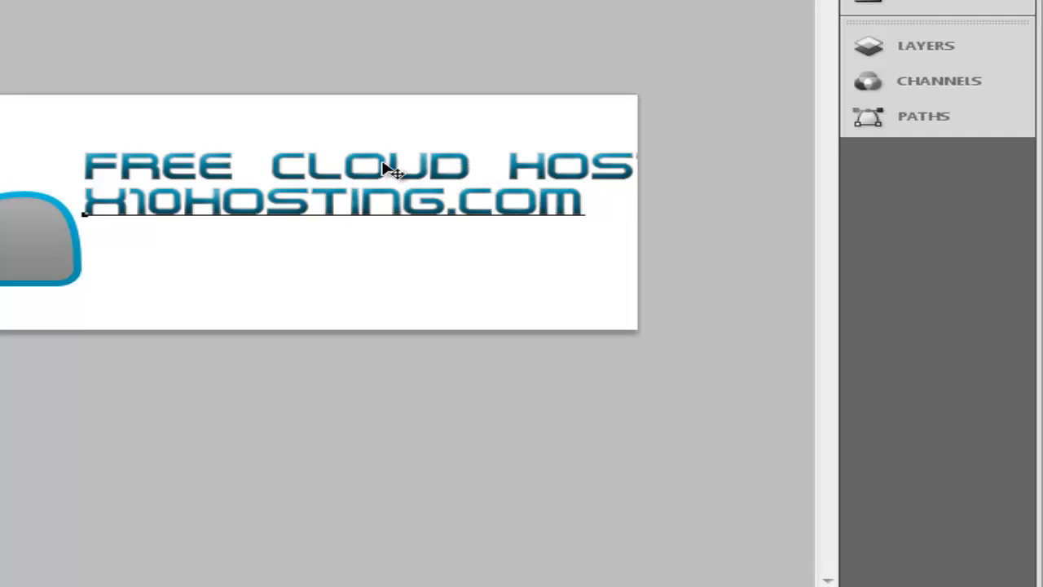
{"action": "key", "text": "ctrl+t"}
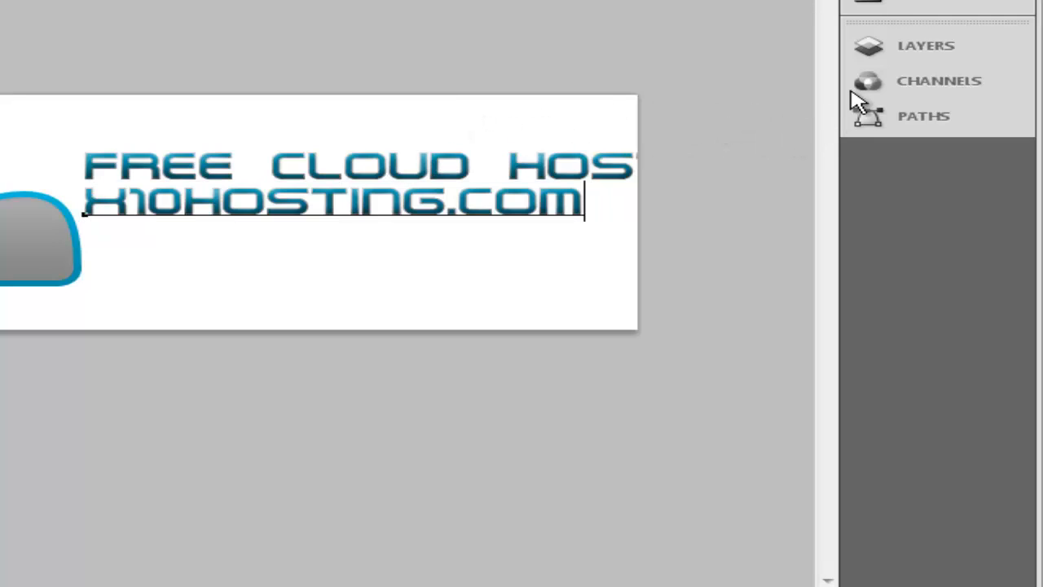
Set the font size of all the "Free cloud hosting" text in the Name layer to 25.5 pt.
{"action": "left_click", "coordinate": [907, 66]}
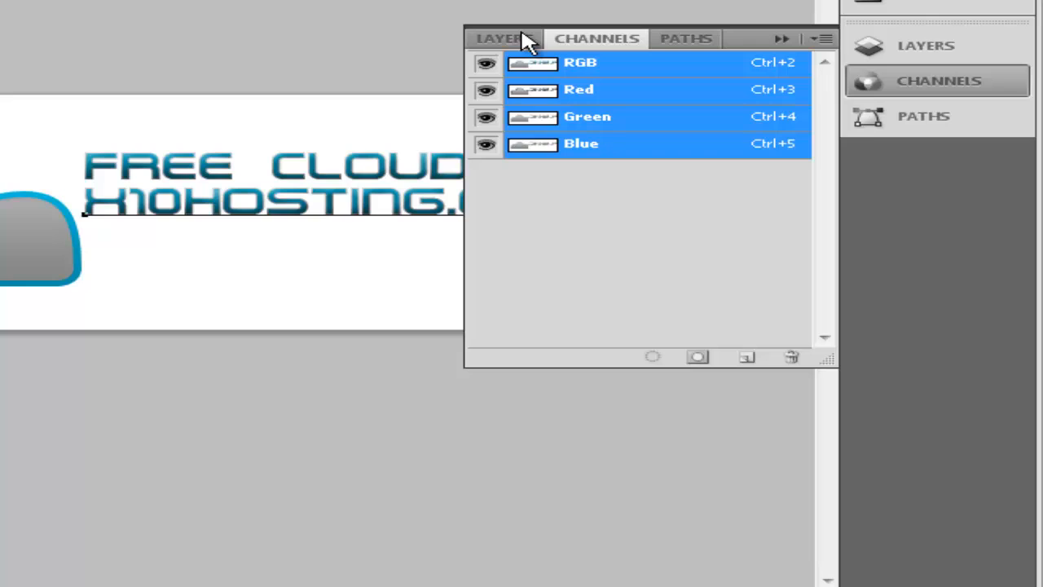
{"action": "left_click", "coordinate": [526, 41]}
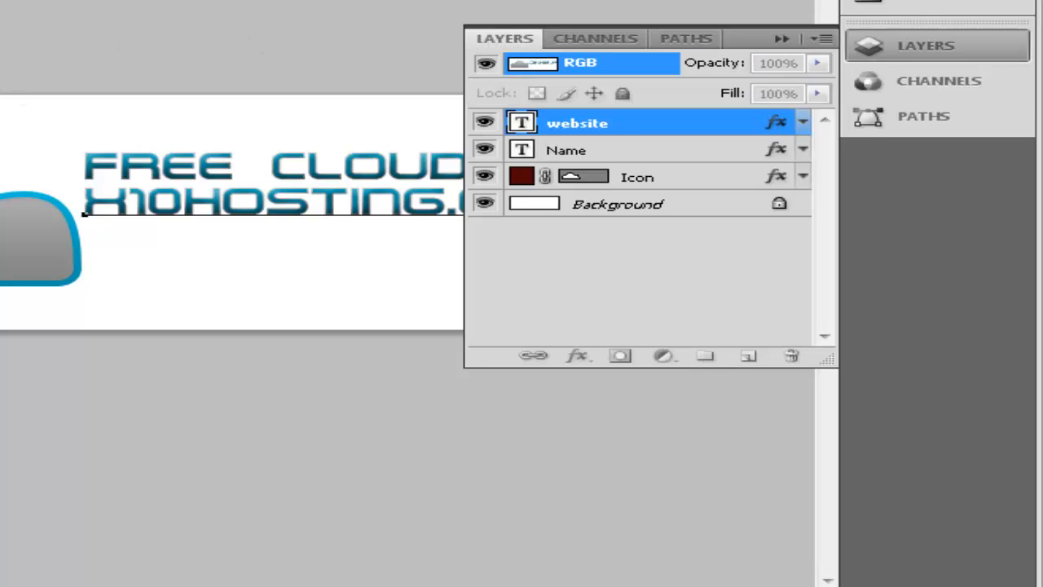
{"action": "left_click", "coordinate": [599, 152]}
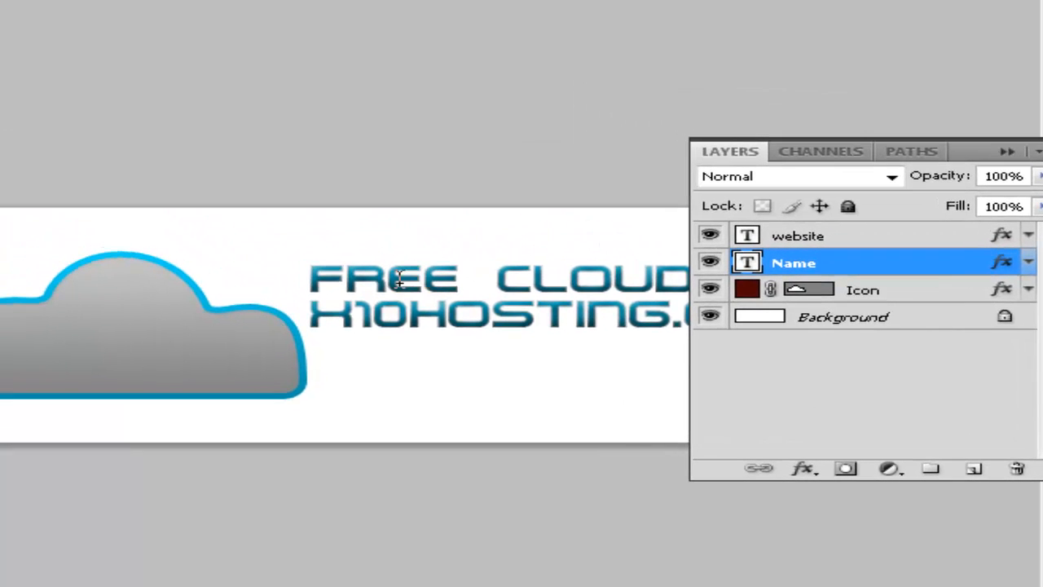
{"action": "left_click", "coordinate": [399, 278]}
{"action": "key", "text": "ctrl"}
{"action": "key", "text": "ctrl+a"}
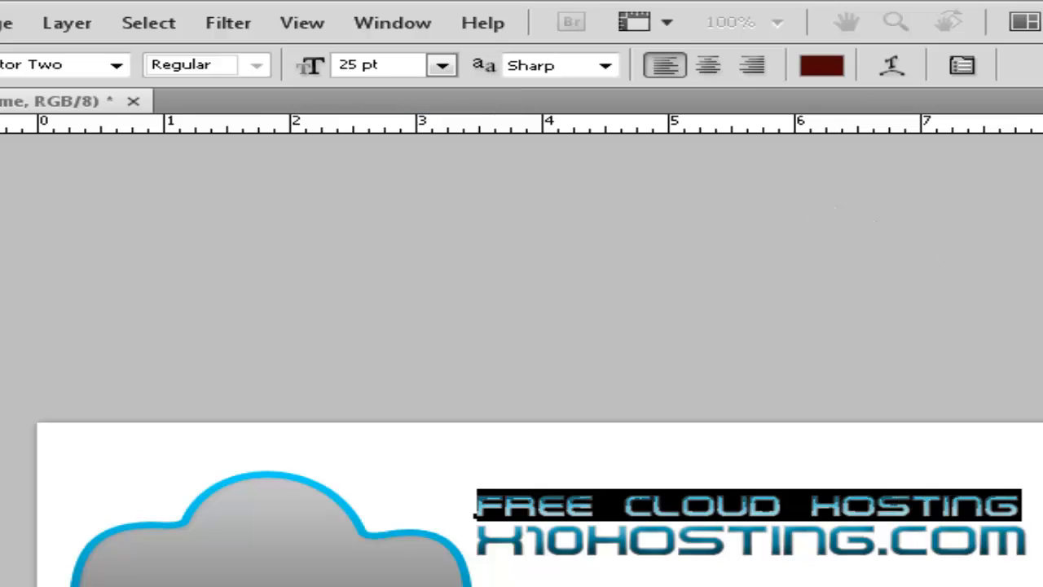
{"action": "key", "text": "shift+Left"}
{"action": "key", "text": "shift+Right"}
{"action": "key", "text": "shift+Right"}
{"action": "type", "text": "6"}
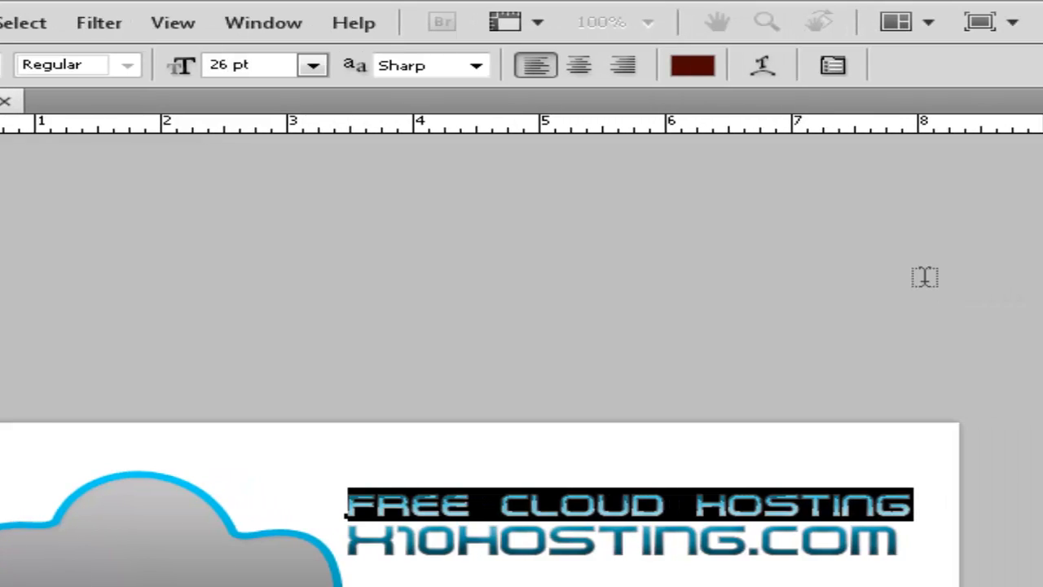
{"action": "key", "text": "shift+Left"}
{"action": "type", "text": "5"}
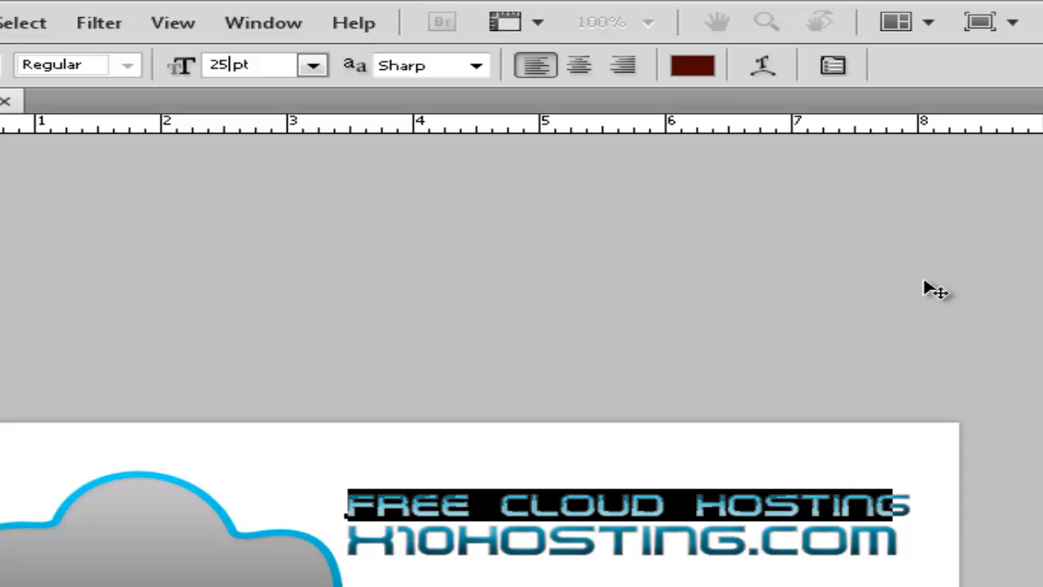
{"action": "type", "text": ".5"}
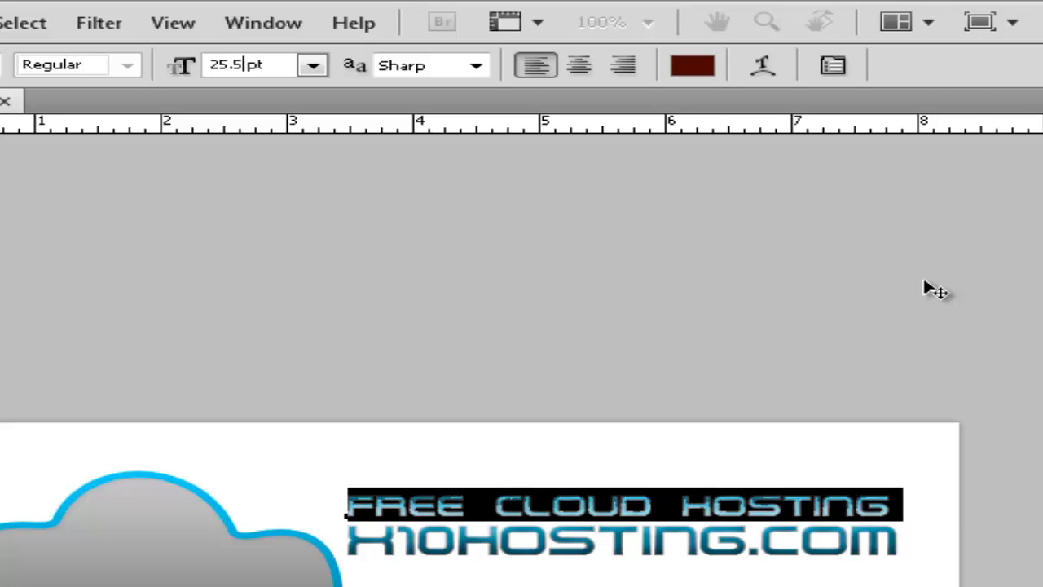
{"action": "key", "text": "Return"}
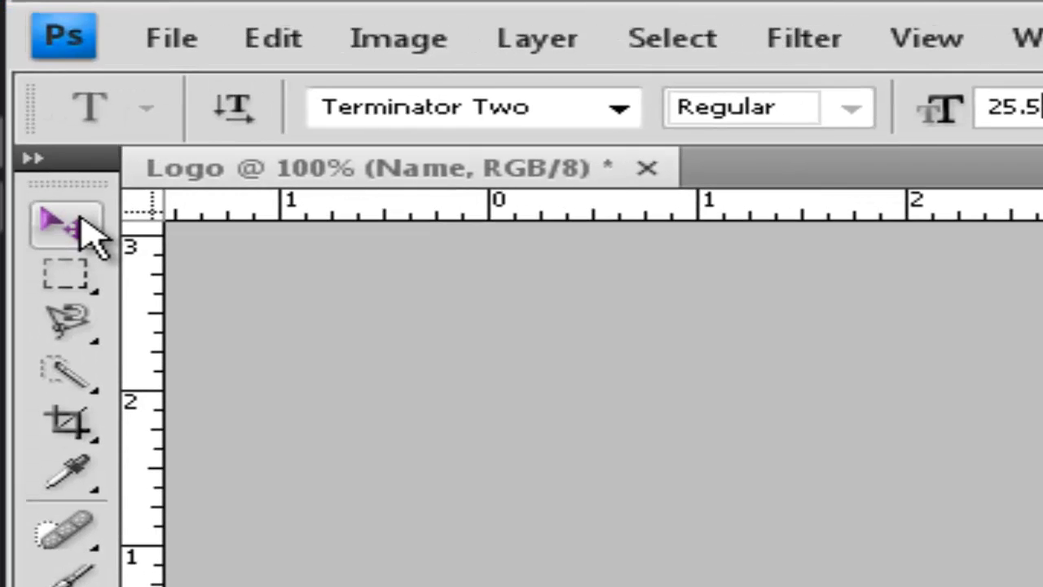
Move the website and Name text layers together slightly down and to the right, leaving a gap beside the cloud.
{"action": "left_click", "coordinate": [84, 228]}
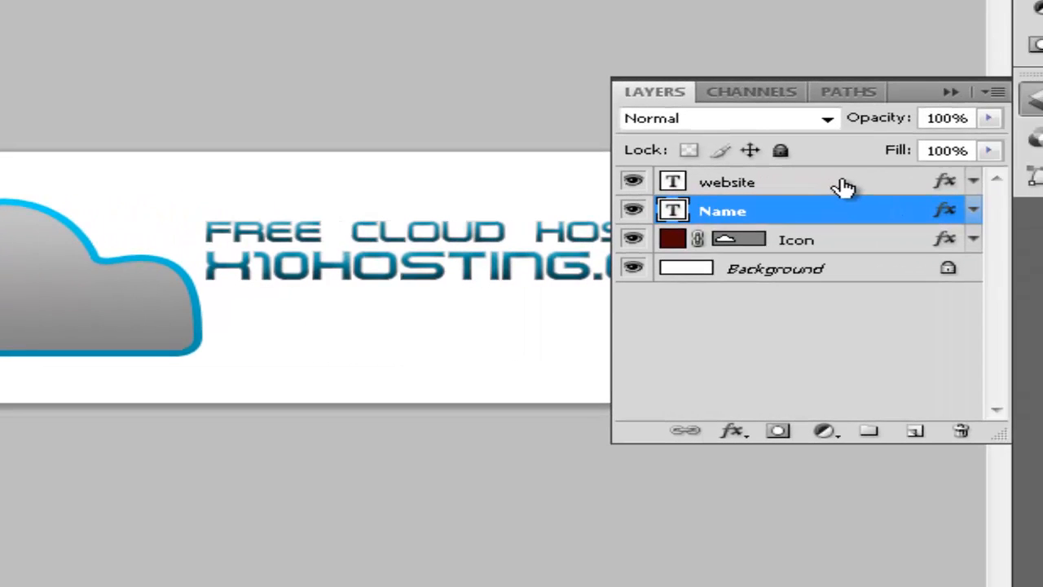
{"action": "key", "text": "alt+shift+]"}
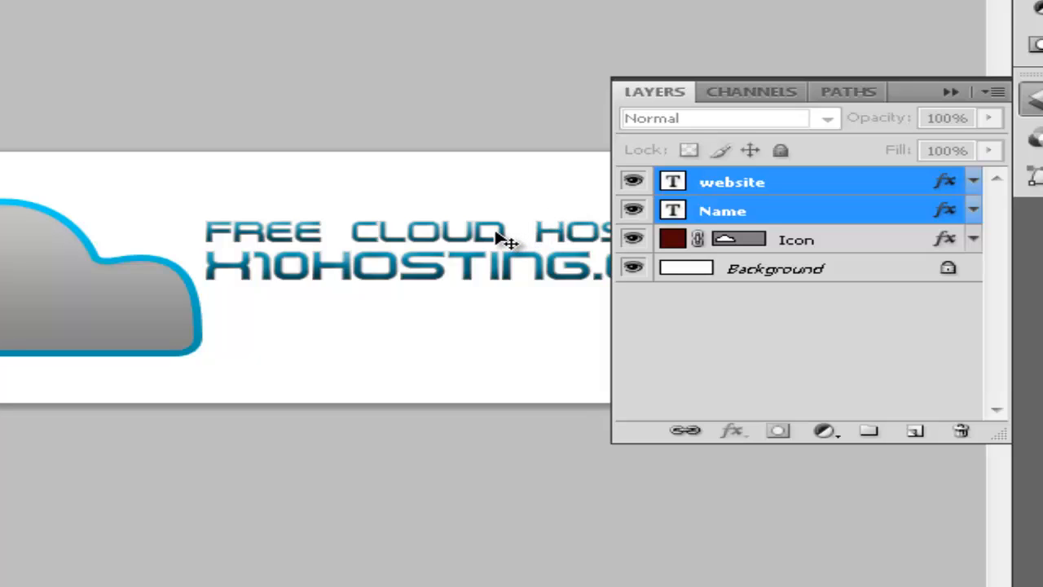
{"action": "key", "text": "shift"}
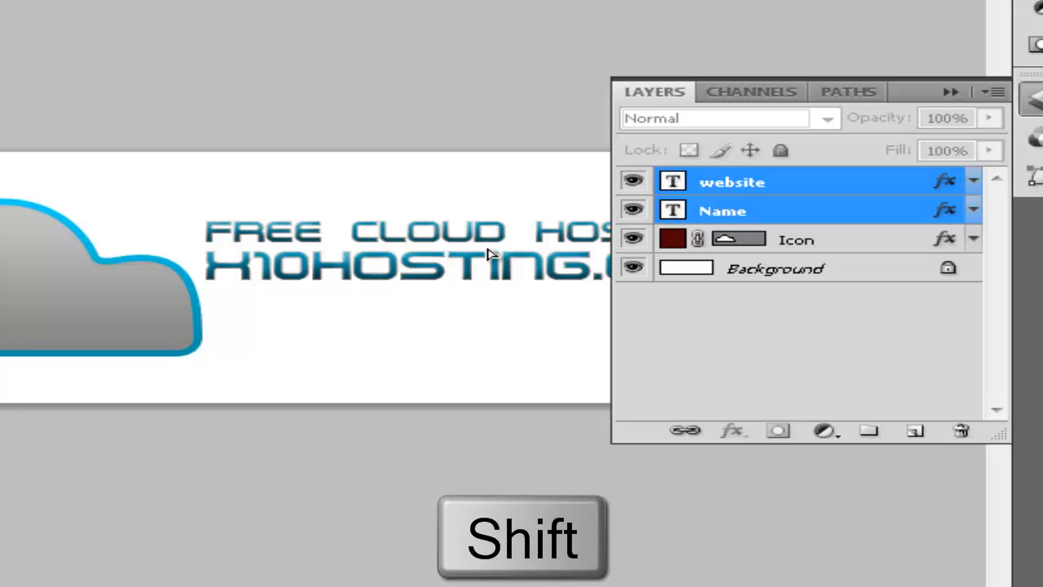
{"action": "key", "text": "shift+Down"}
{"action": "key", "text": "shift+Left"}
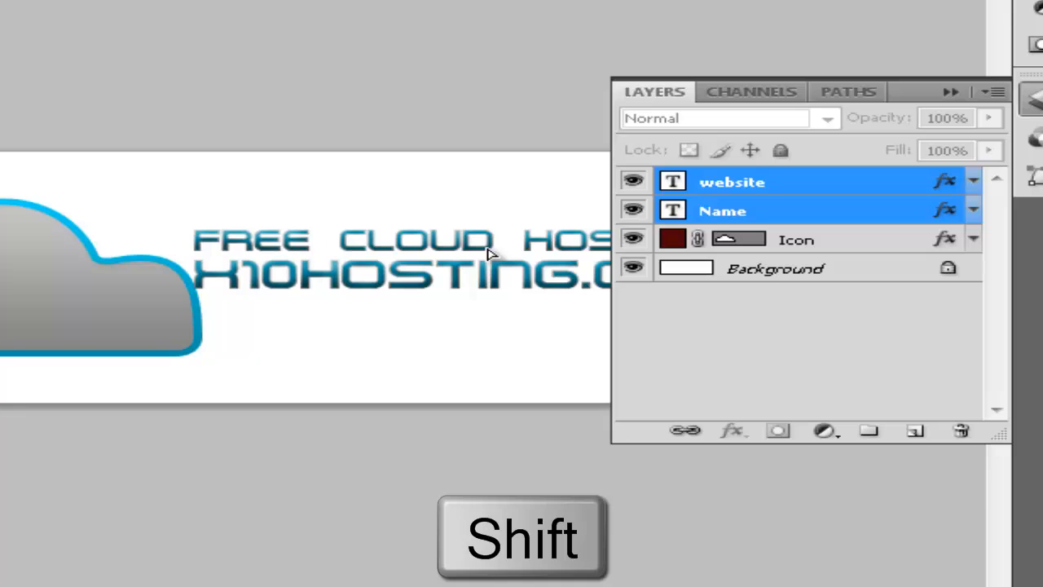
{"action": "left_click_drag", "start_coordinate": [488, 254], "coordinate": [522, 257]}
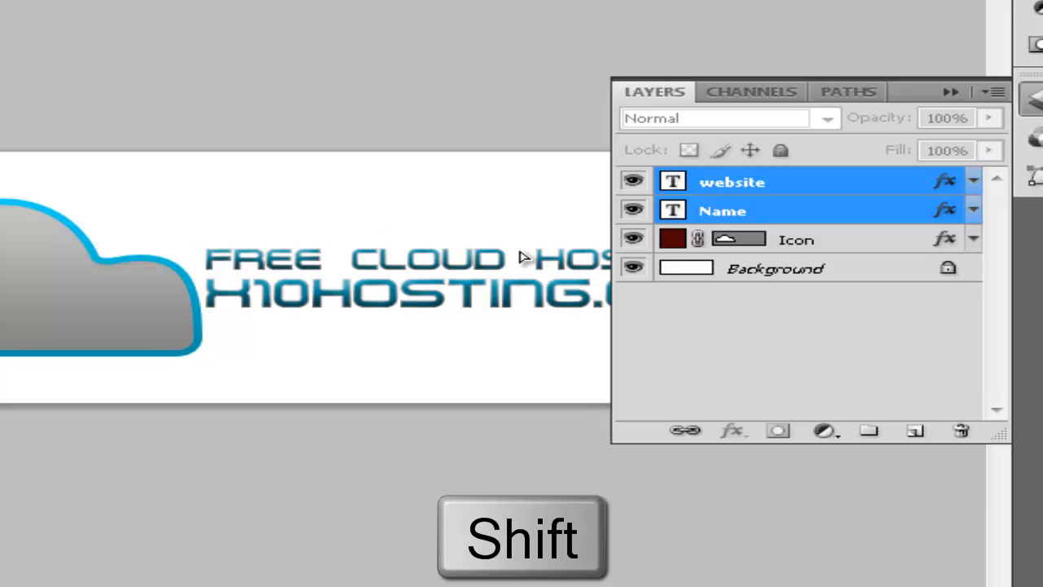
{"action": "key", "text": "shift+Right"}
{"action": "key", "text": "shift+Right"}
{"action": "key", "text": "shift+Up"}
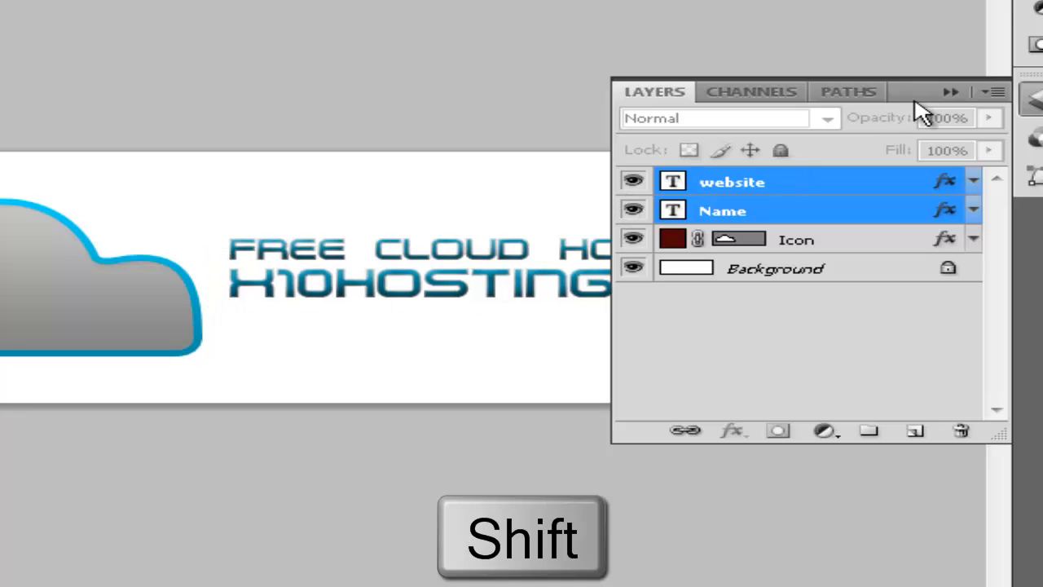
{"action": "left_click", "coordinate": [951, 93]}
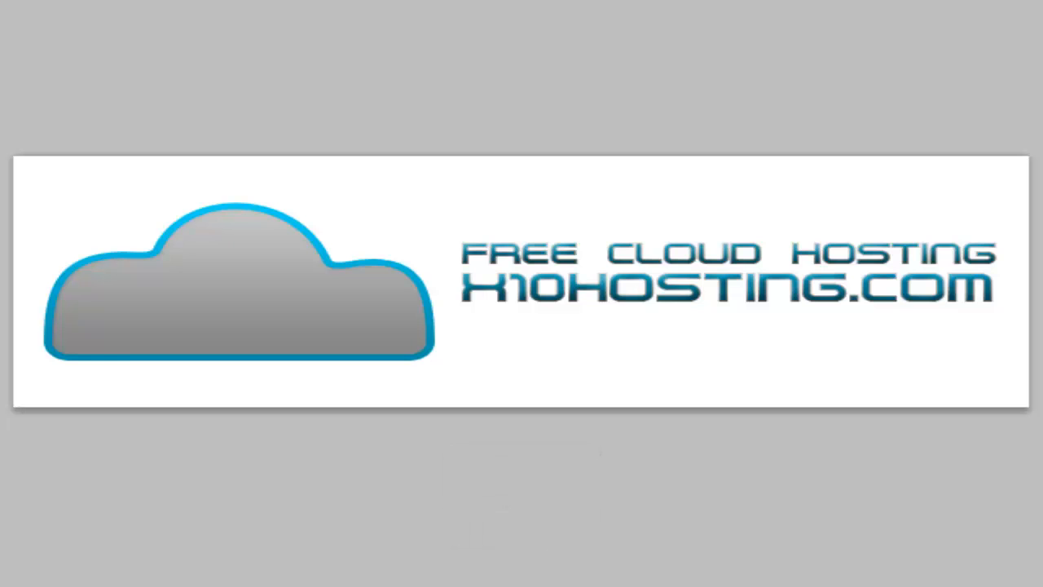
Save the document as "TutorialLogo" in Photoshop format with Maximize compatibility on.
{"action": "key", "text": "ctrl+s"}
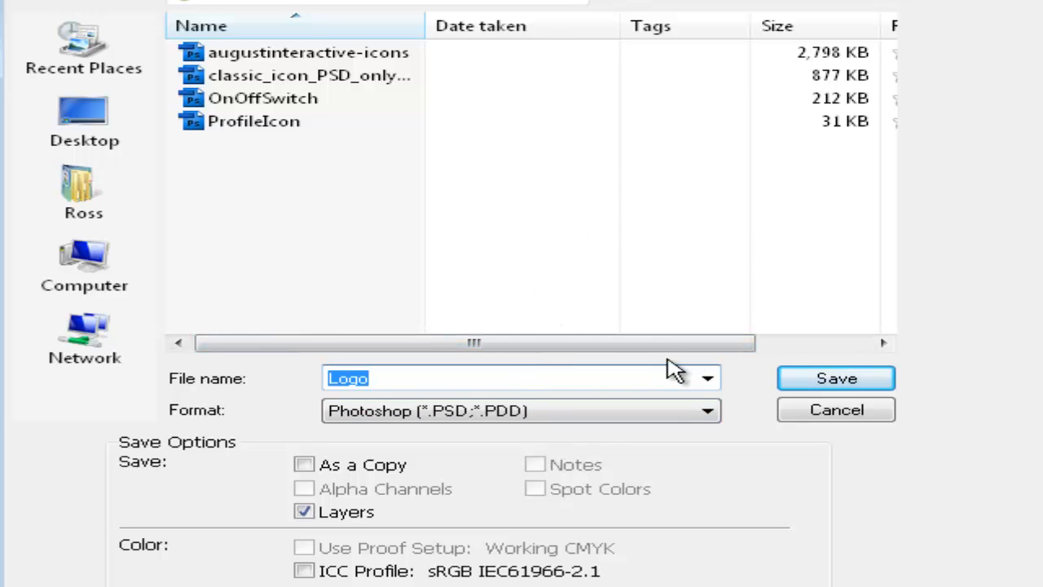
{"action": "type", "text": "Tutori"}
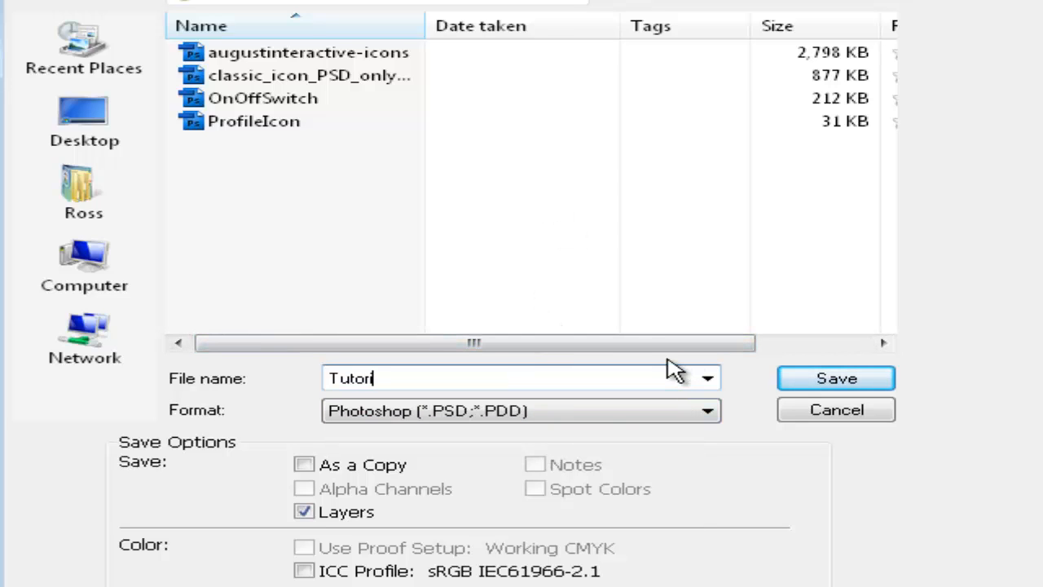
{"action": "type", "text": "alLo"}
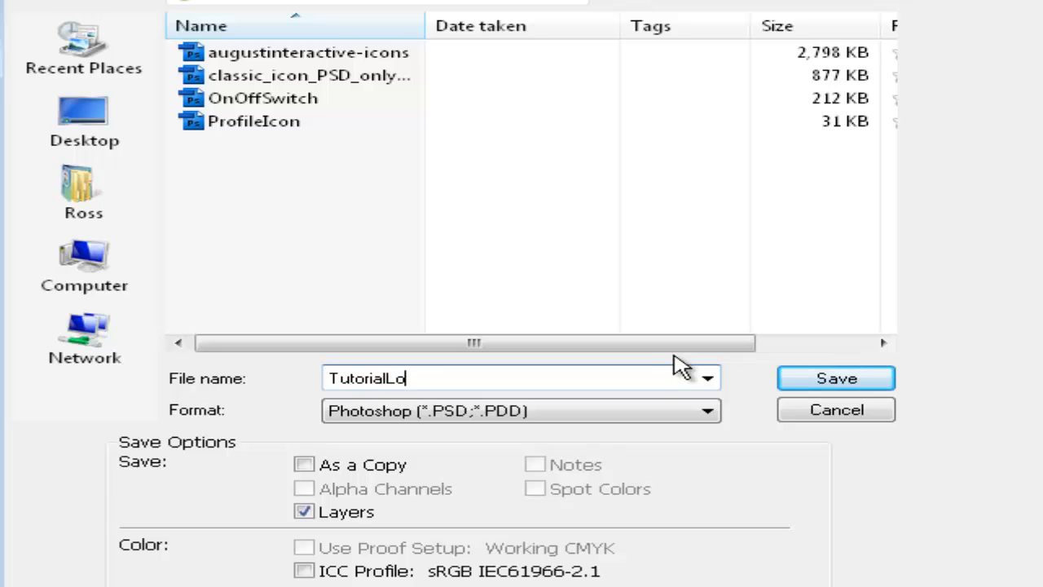
{"action": "type", "text": "go"}
{"action": "key", "text": "ctrl+a"}
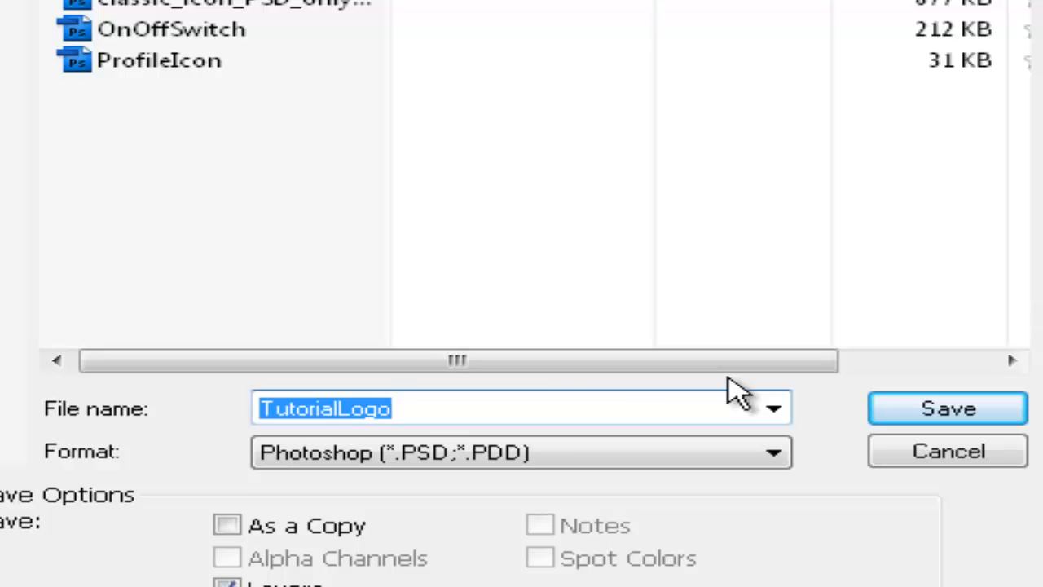
{"action": "key", "text": "Return"}
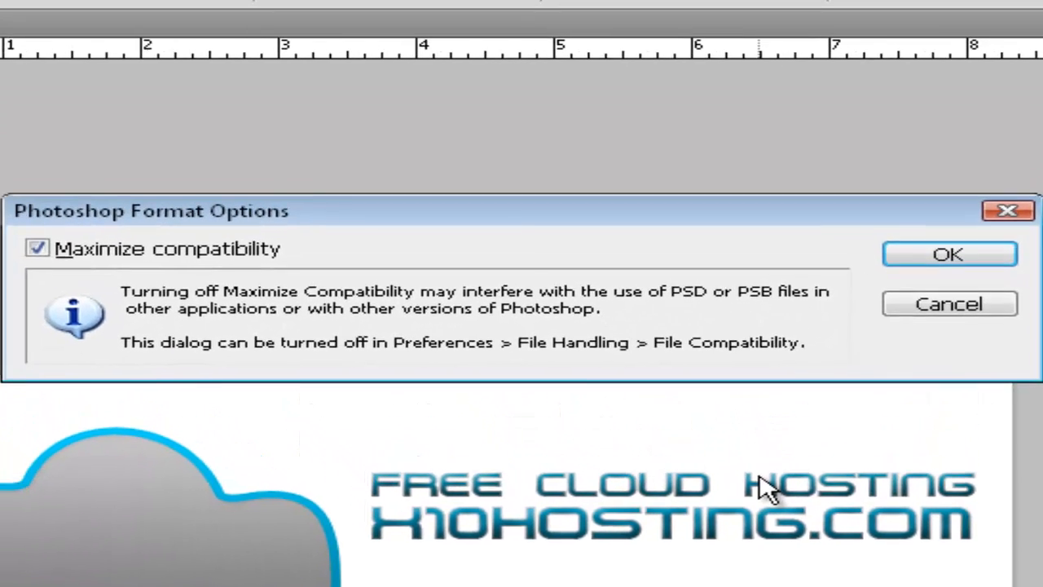
{"action": "key", "text": "Return"}
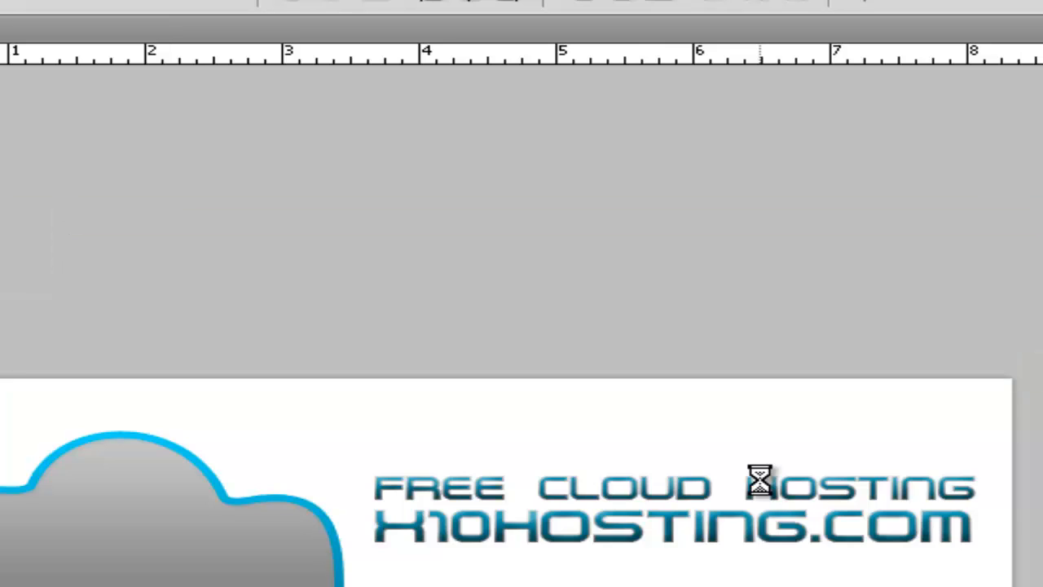